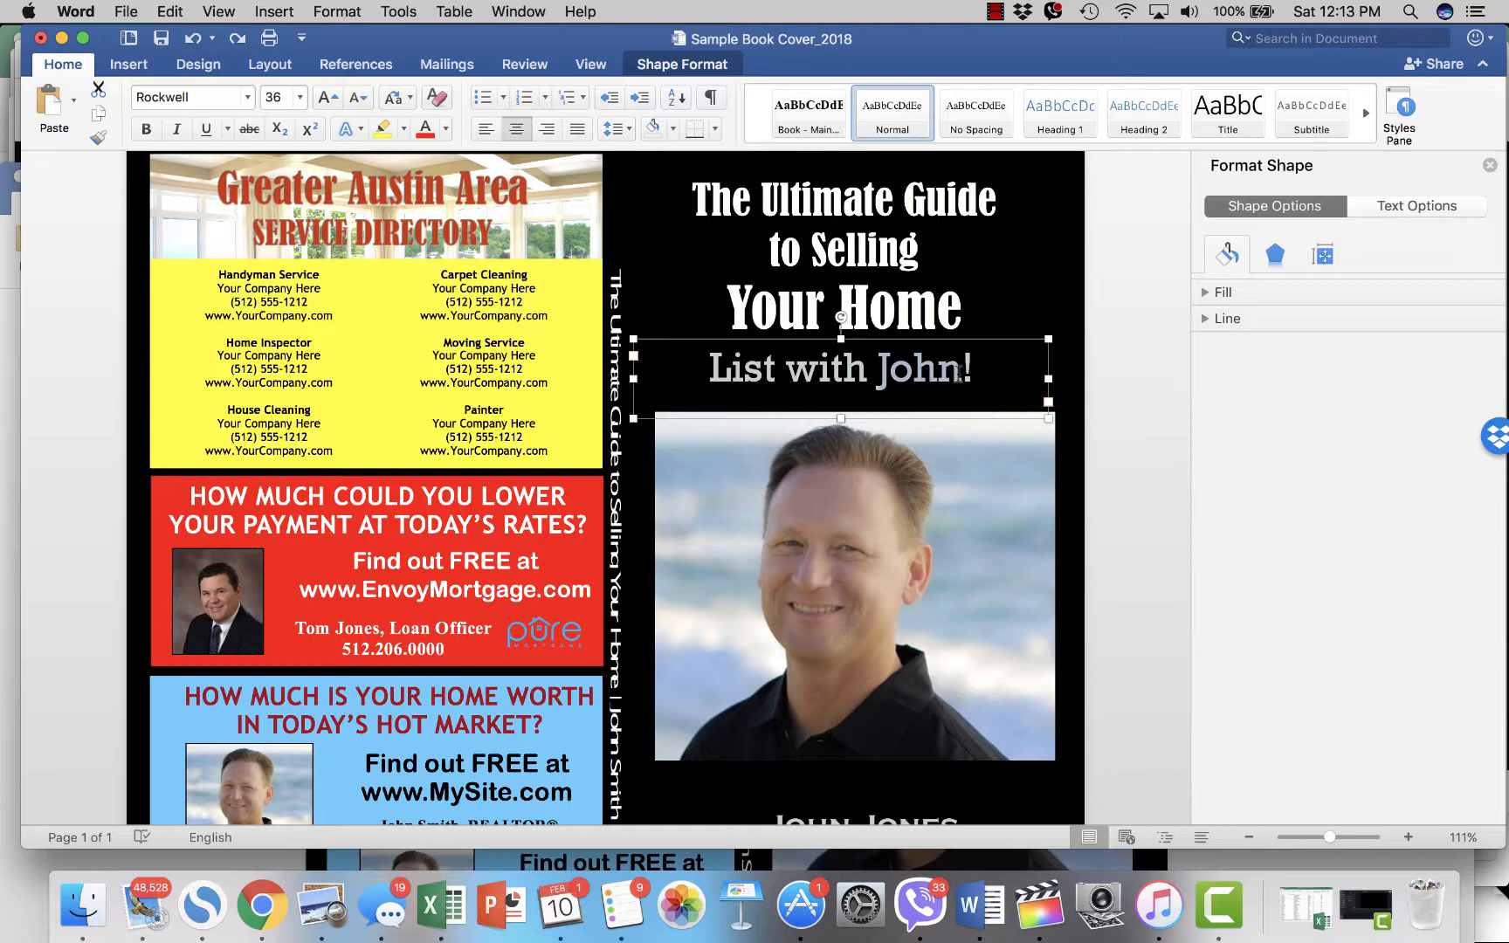
# - Replace the first name in the cover tagline with the agent's first name
pyautogui.write('Gilma')
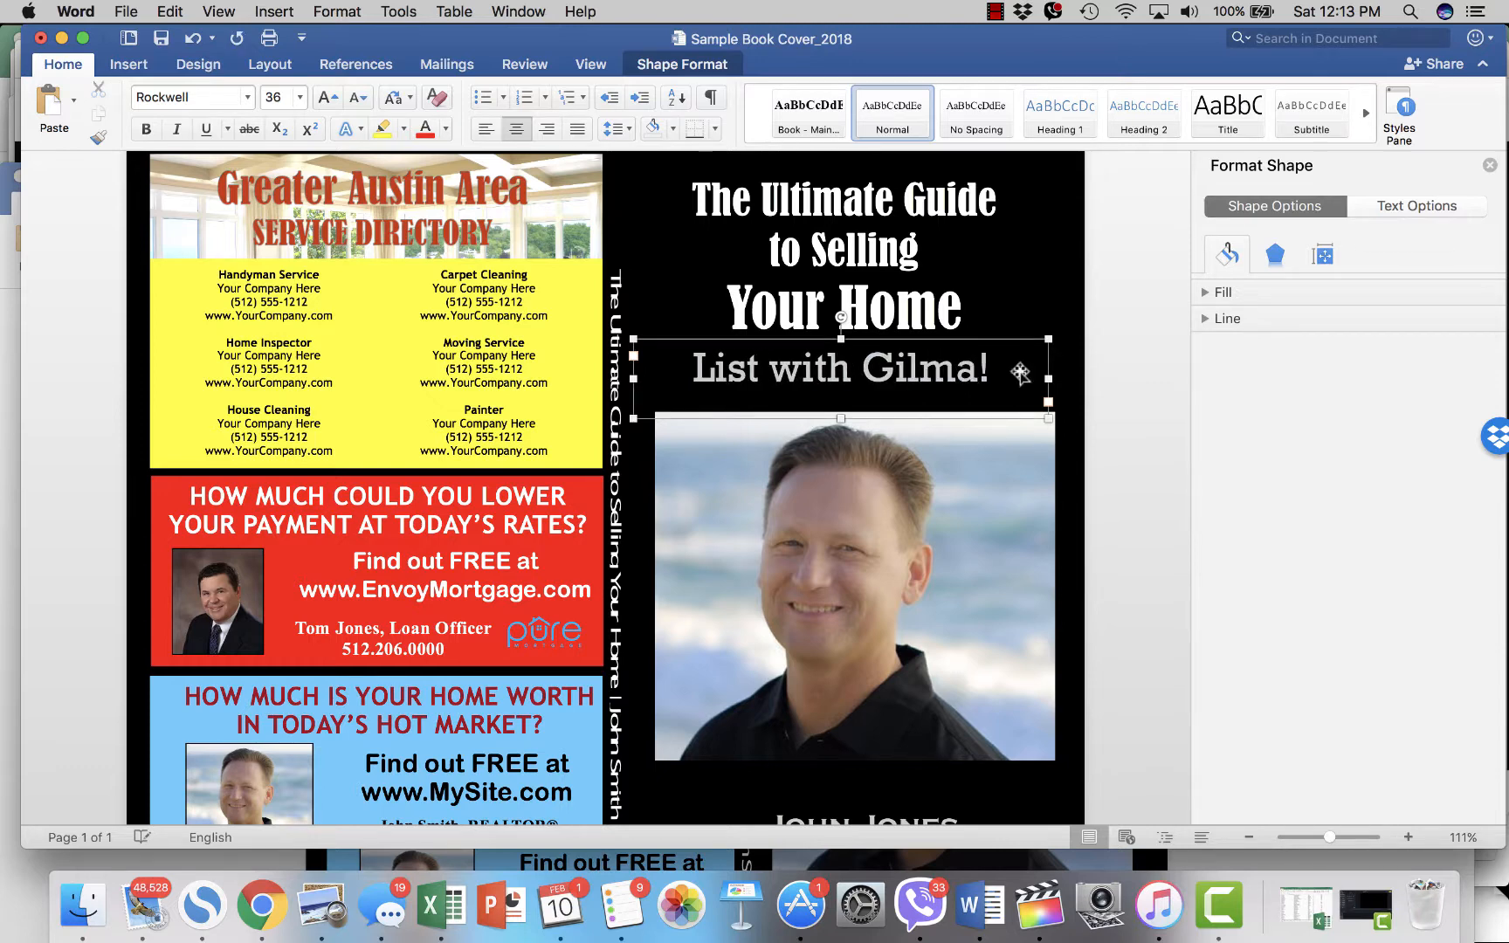
pyautogui.click(1126, 479)
pyautogui.scroll(-3, 1126, 479)
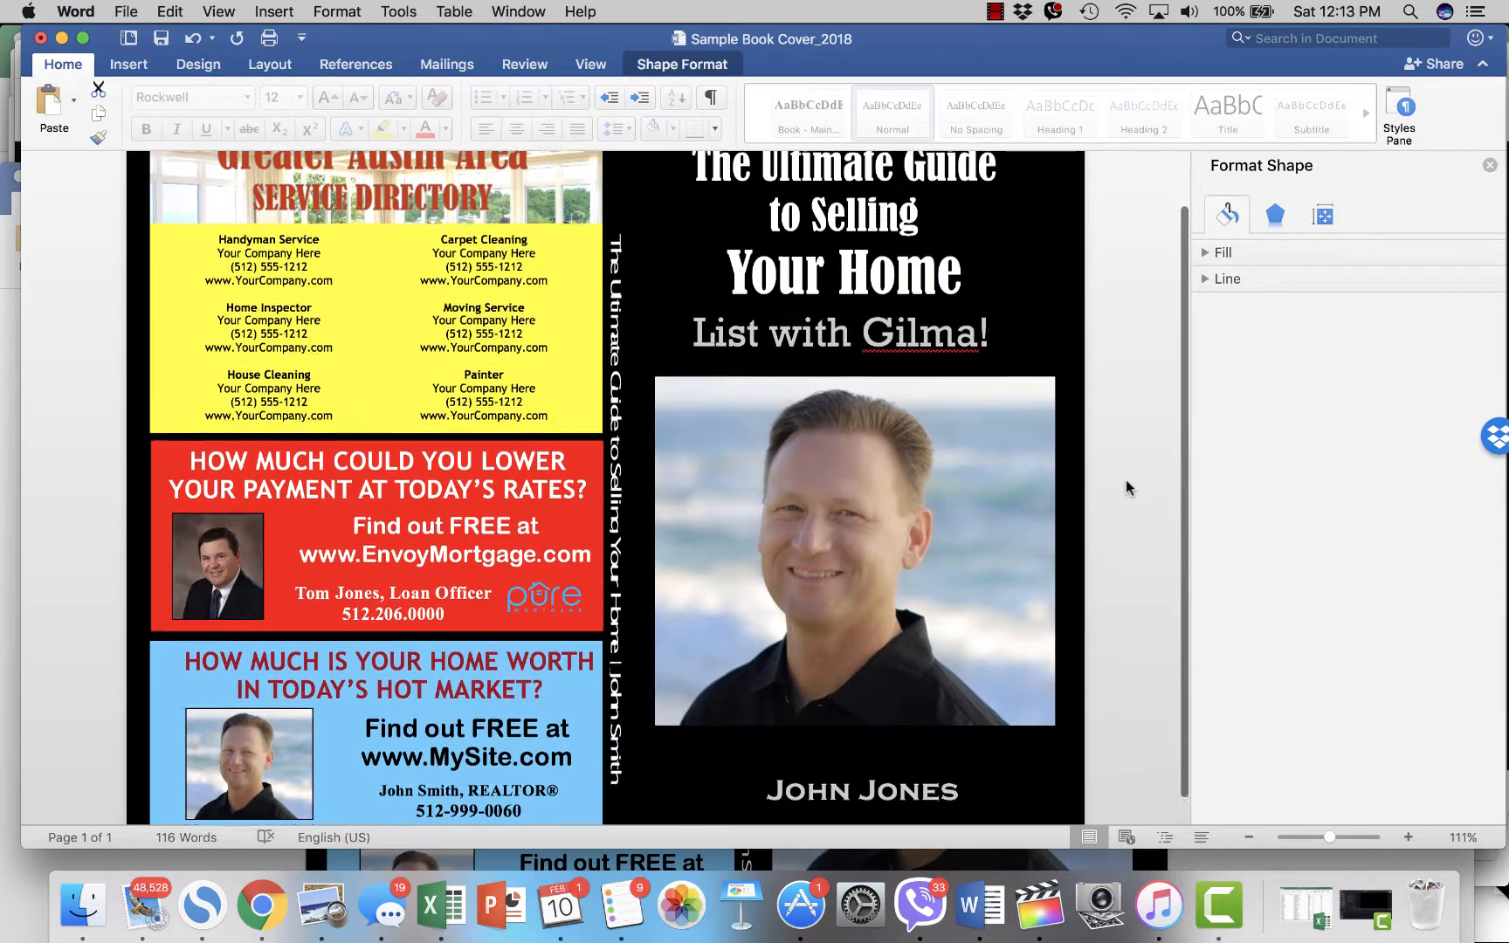
pyautogui.scroll(1, 1073, 524)
# - Replace the placeholder name under the photo with the agent's full name
pyautogui.click(876, 759)
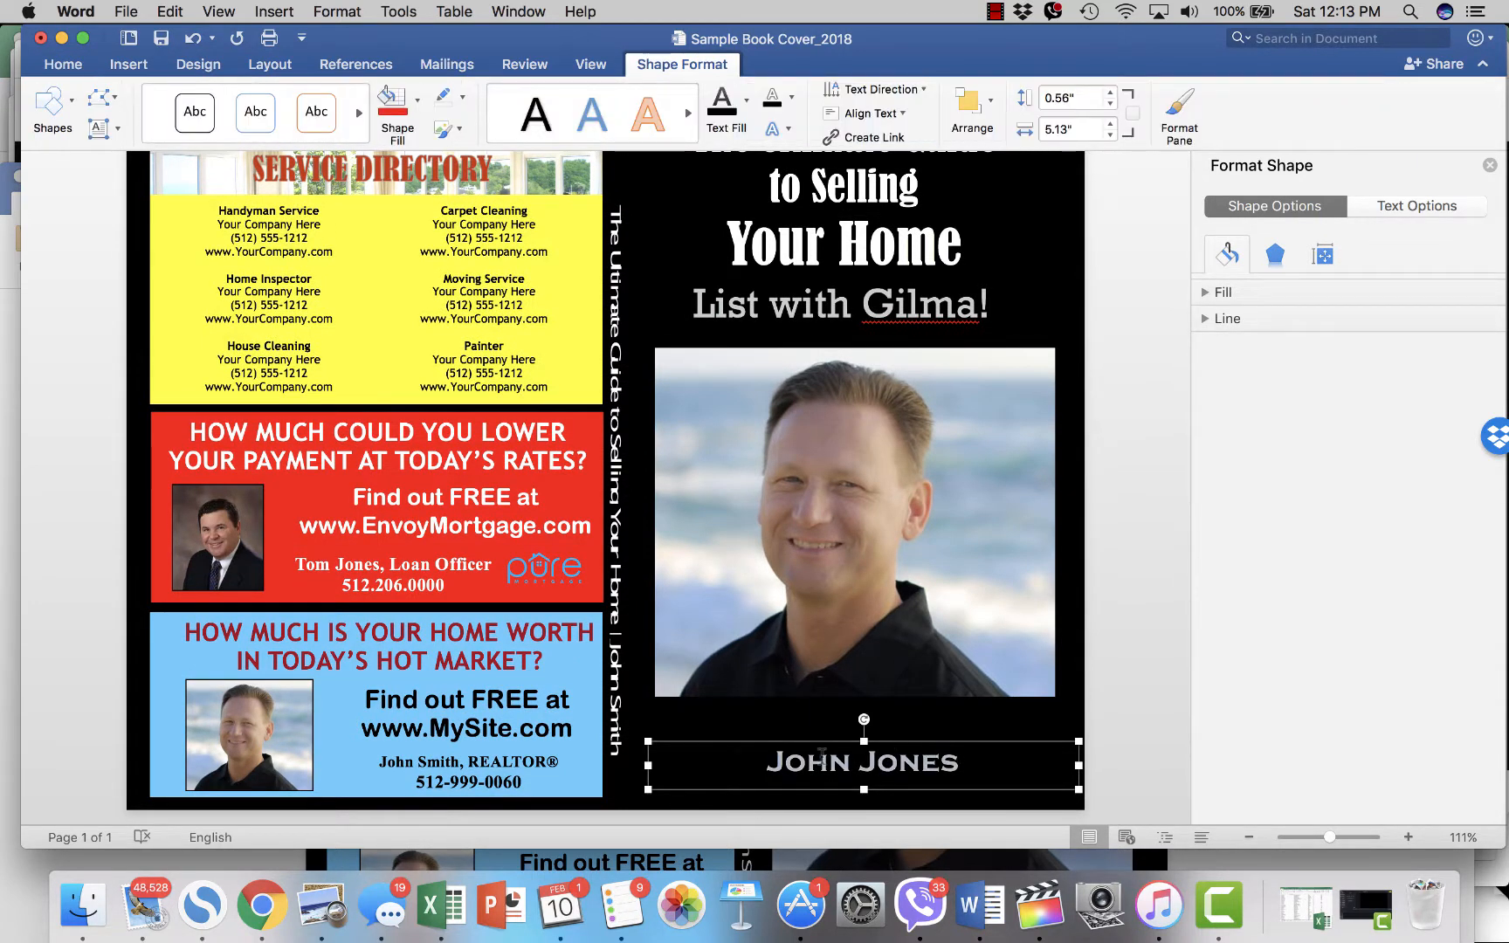
pyautogui.tripleClick(772, 756)
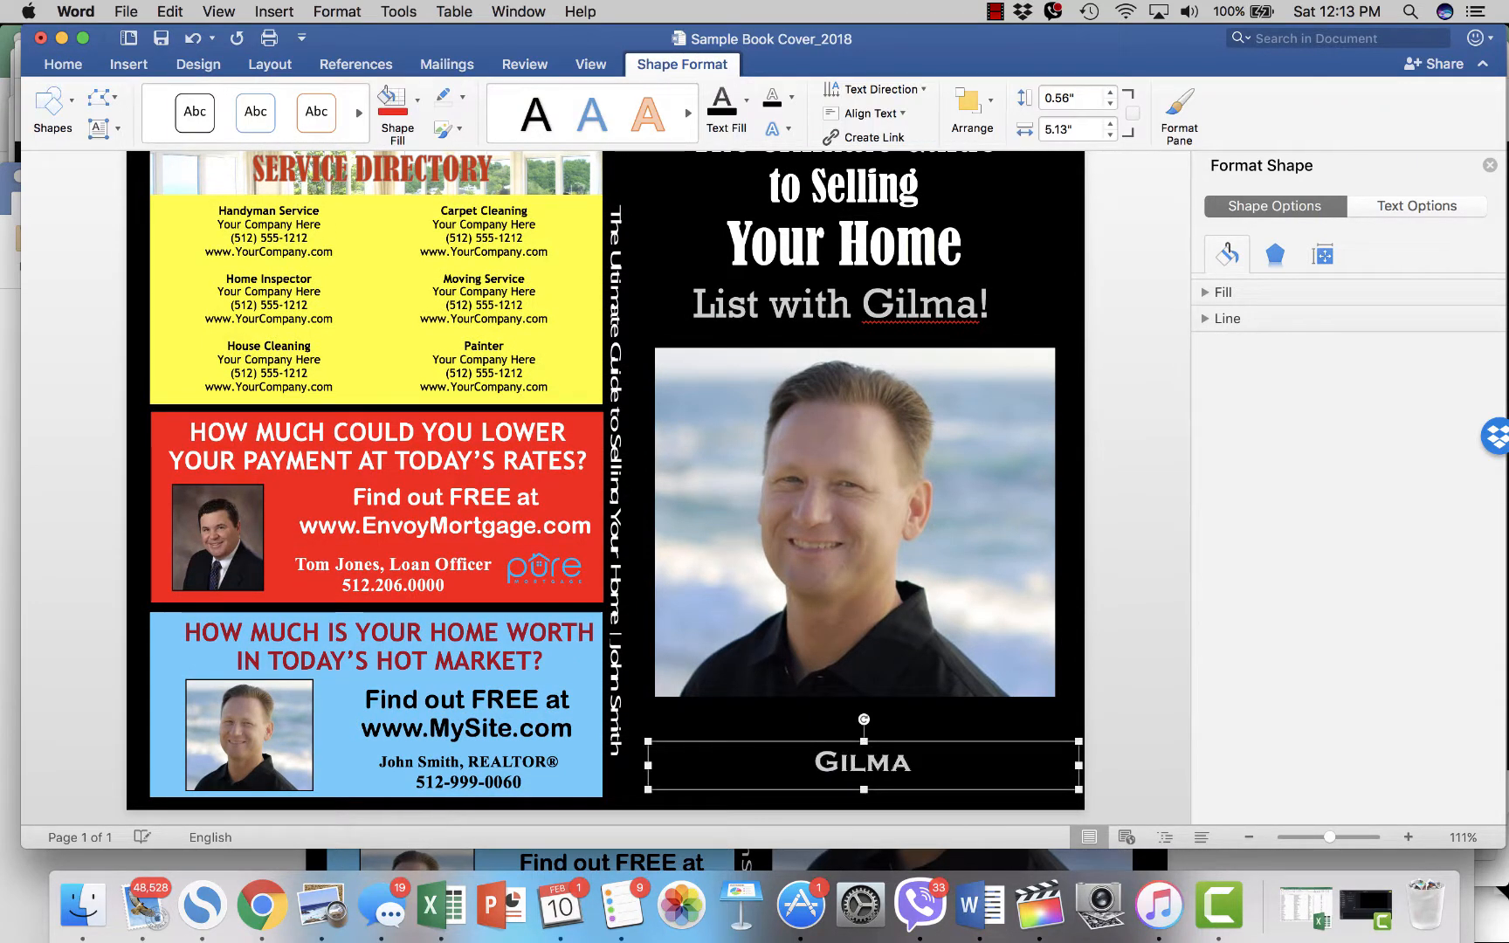
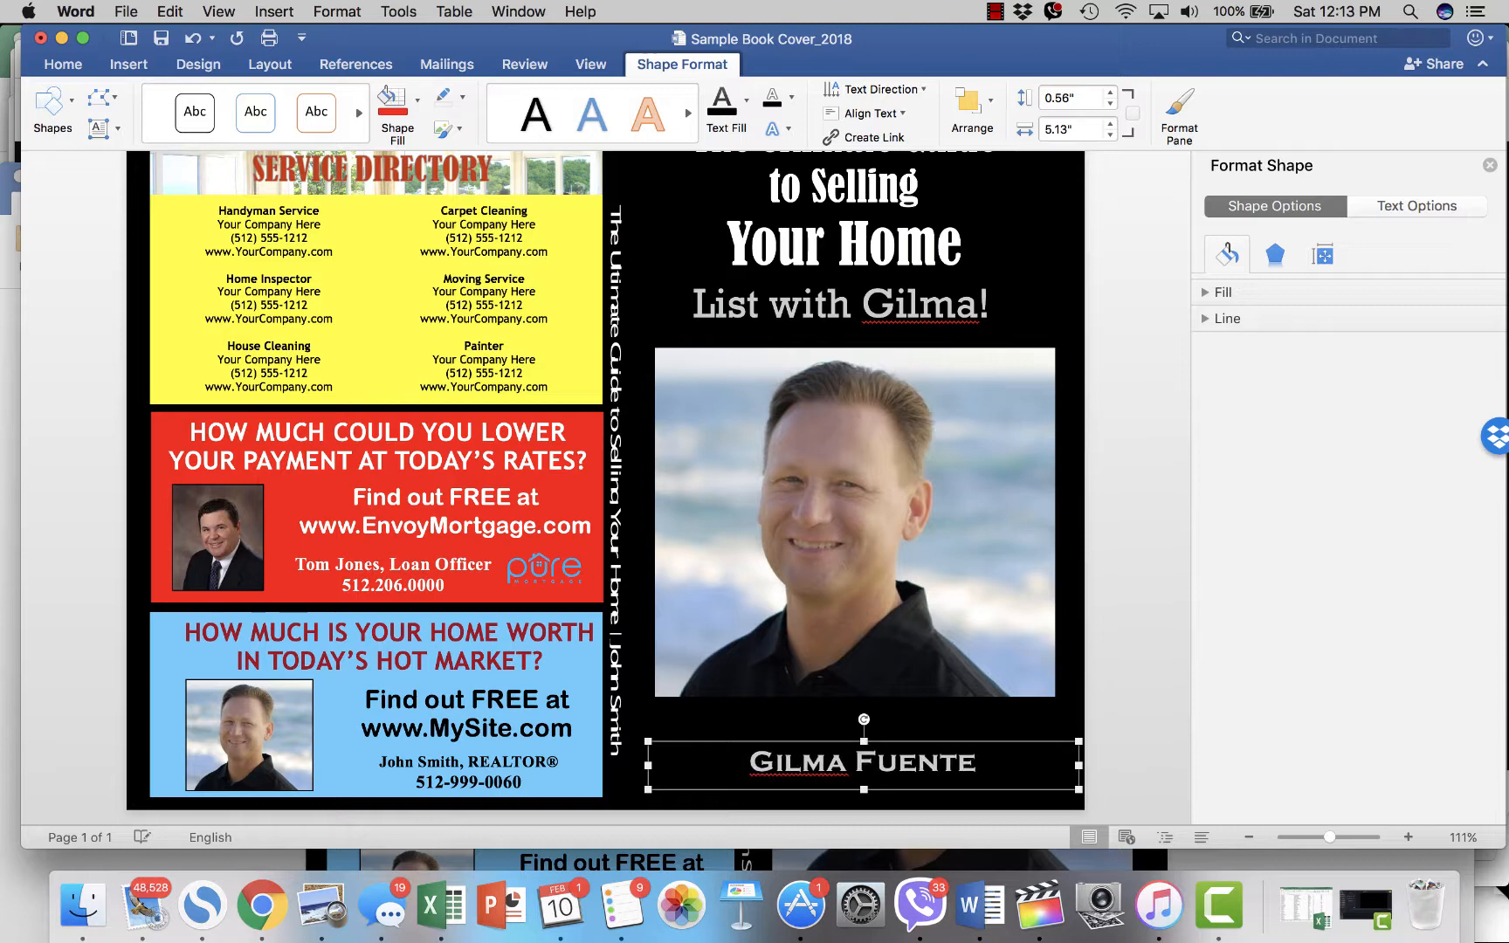
pyautogui.click(1105, 689)
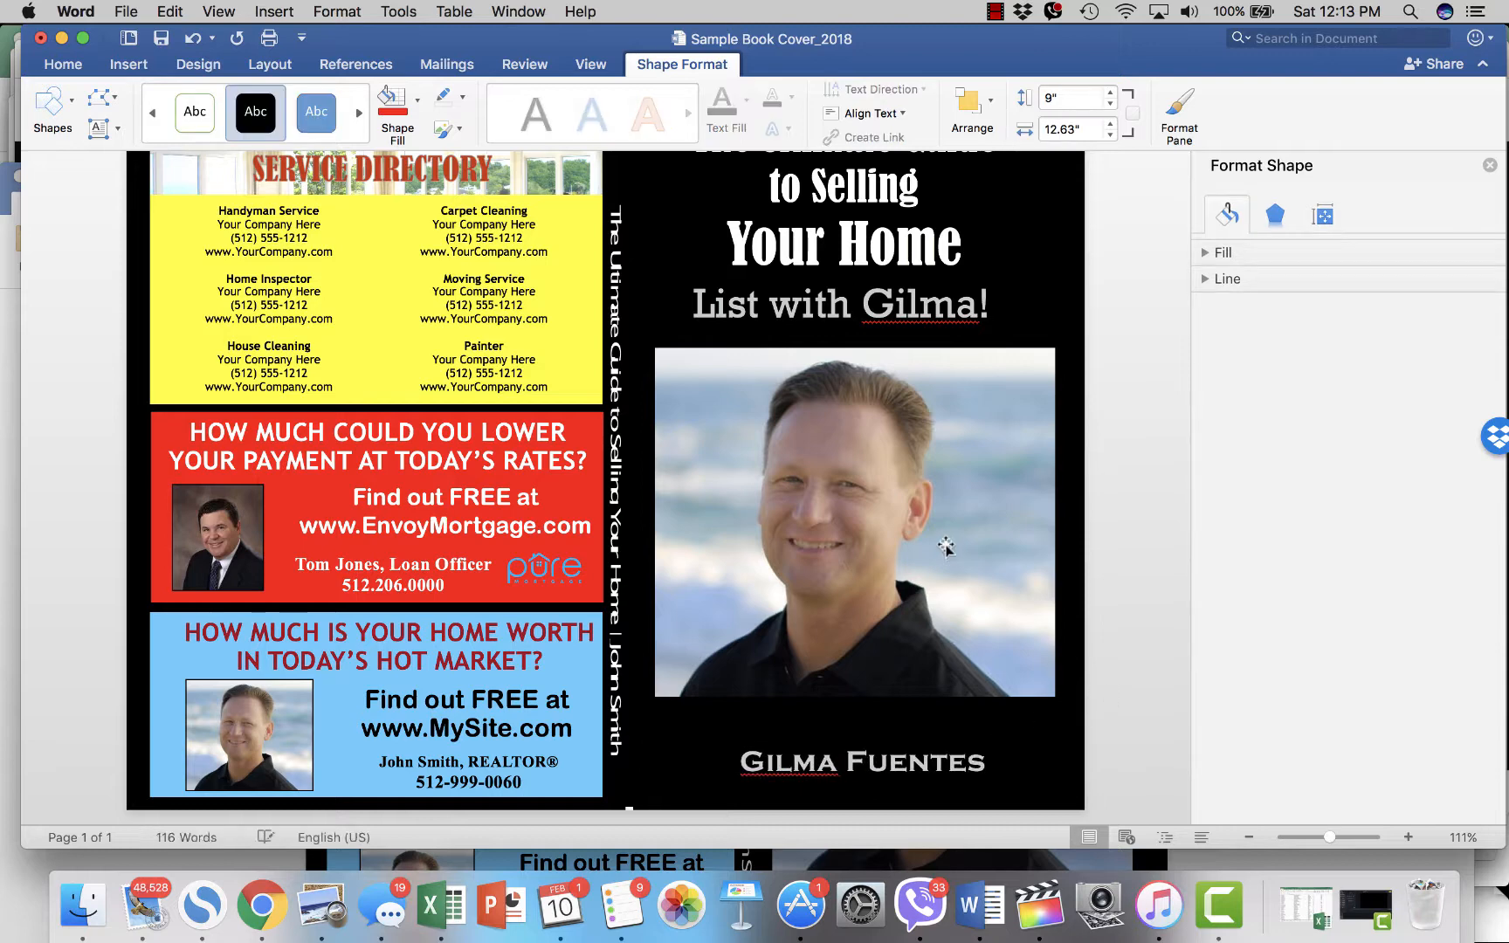
pyautogui.click(921, 505)
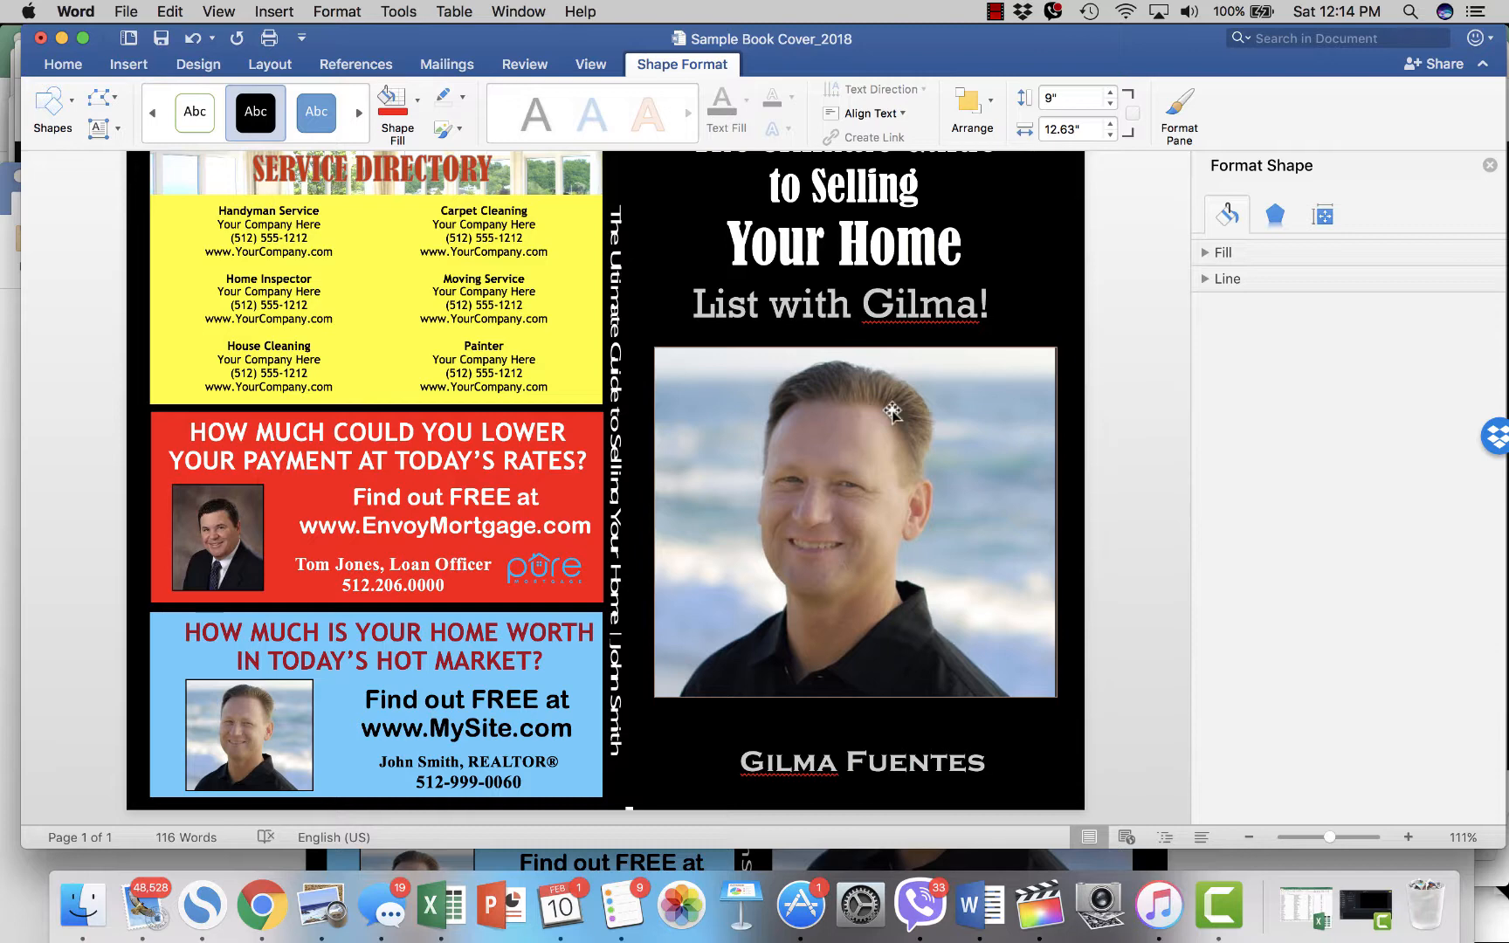
# - Swap the cover photo for the agent's headshot PNG, then undo after nudging it left
pyautogui.click(891, 412)
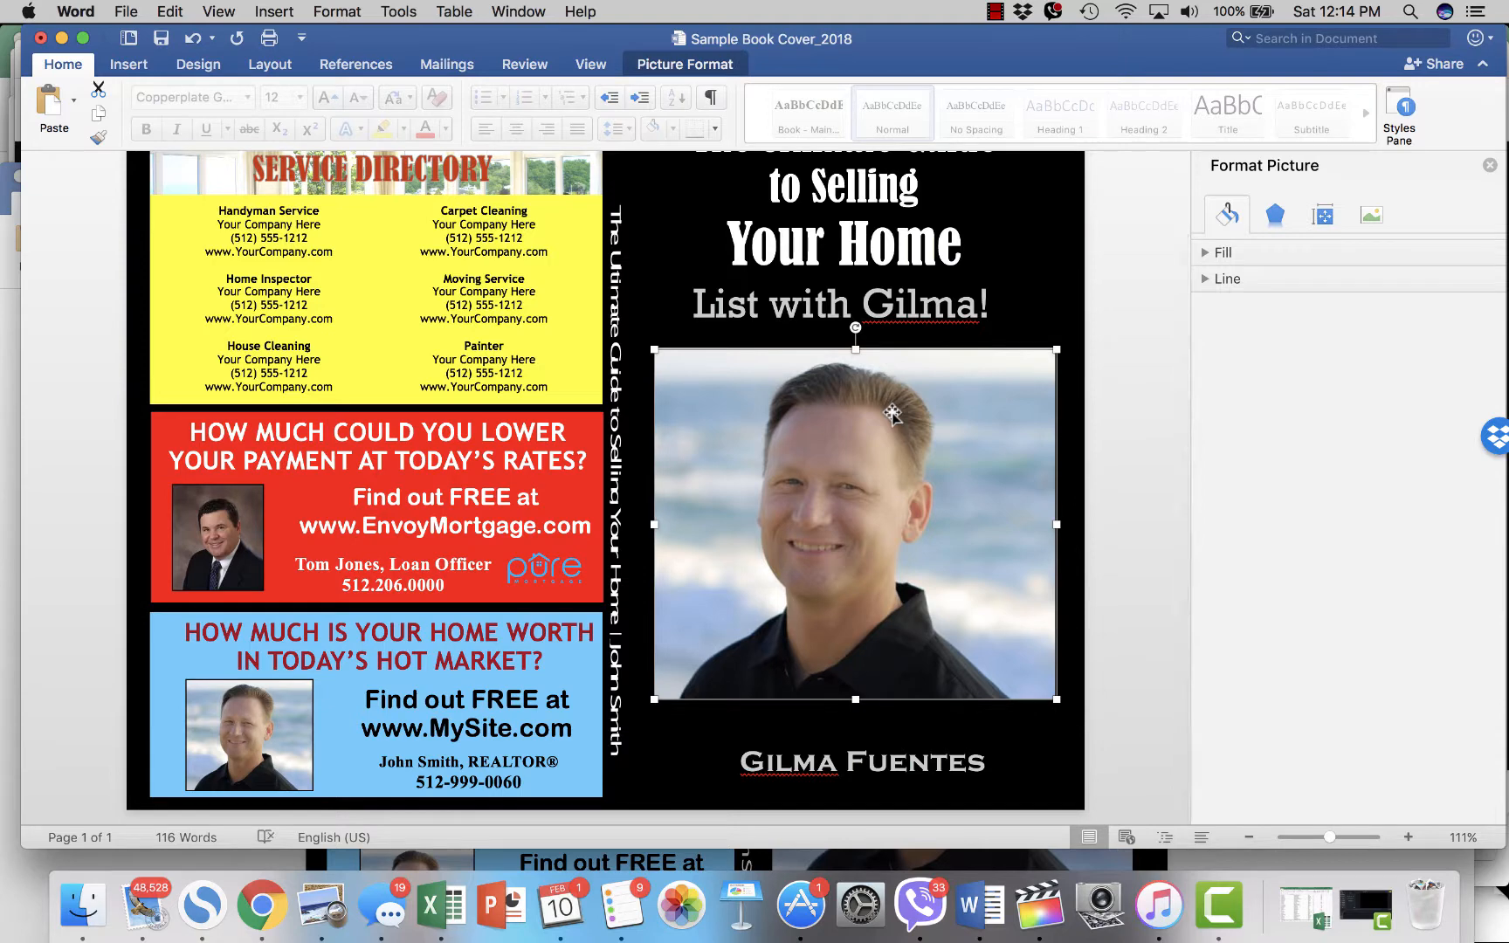
pyautogui.rightClick(890, 431)
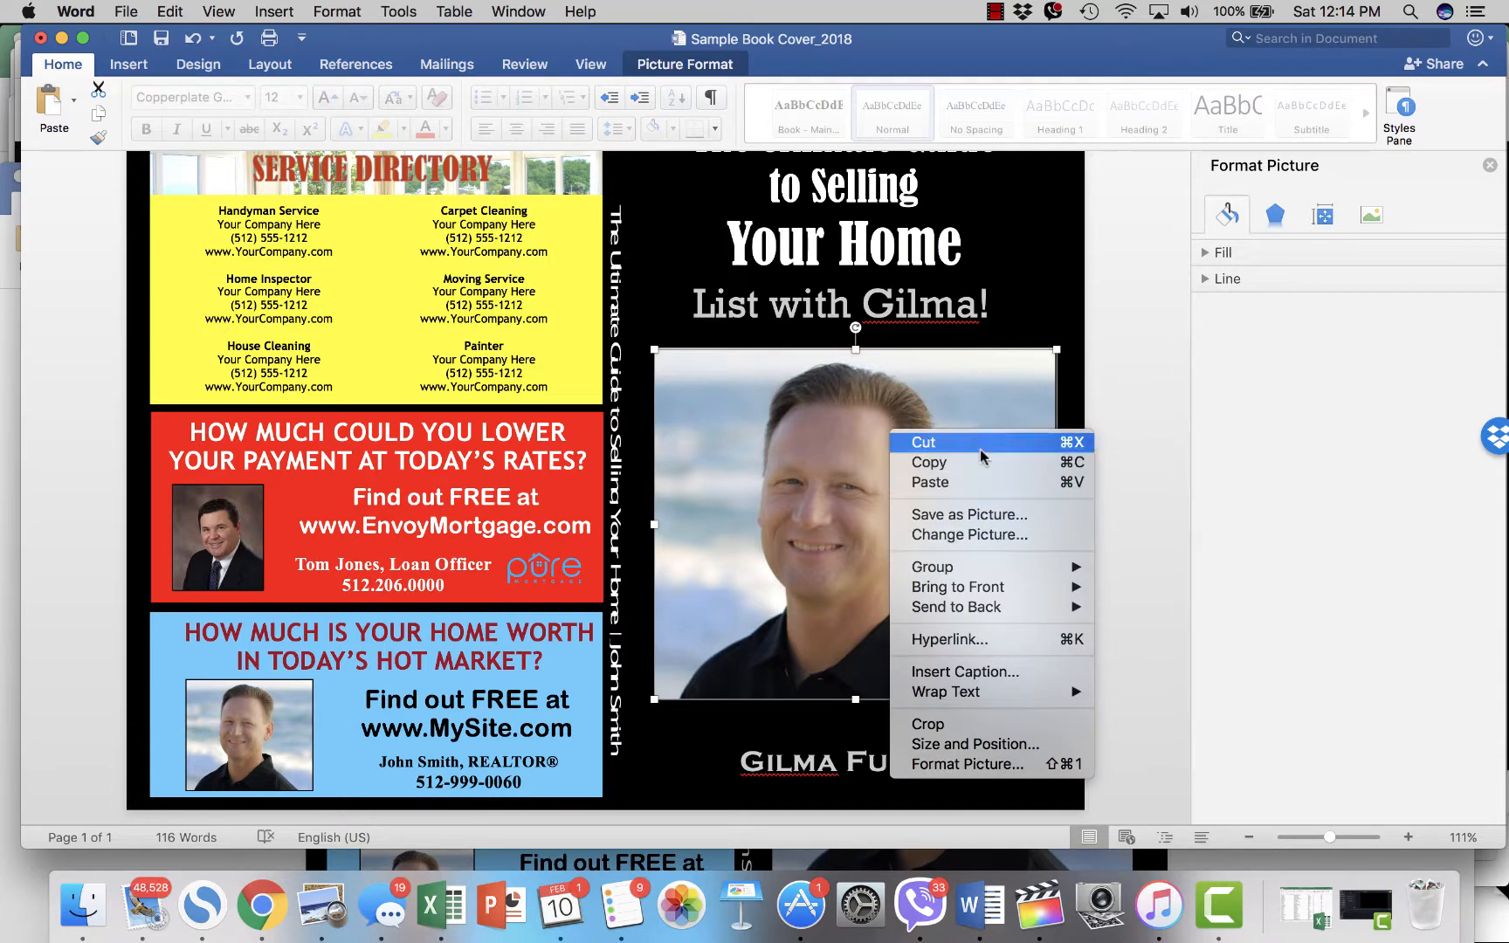
pyautogui.click(995, 534)
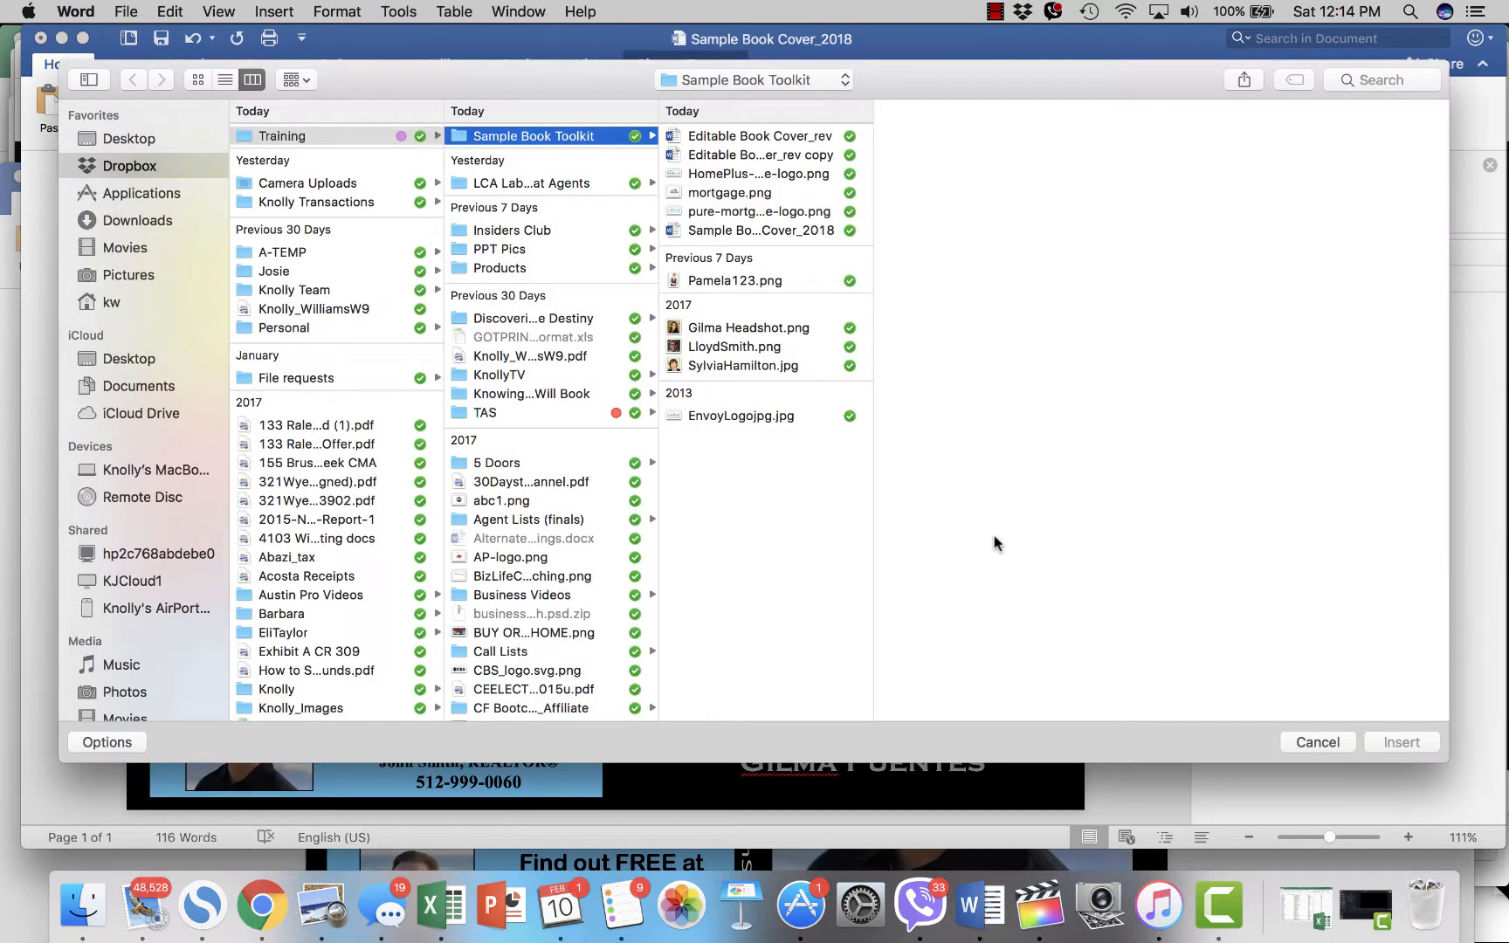
pyautogui.click(787, 329)
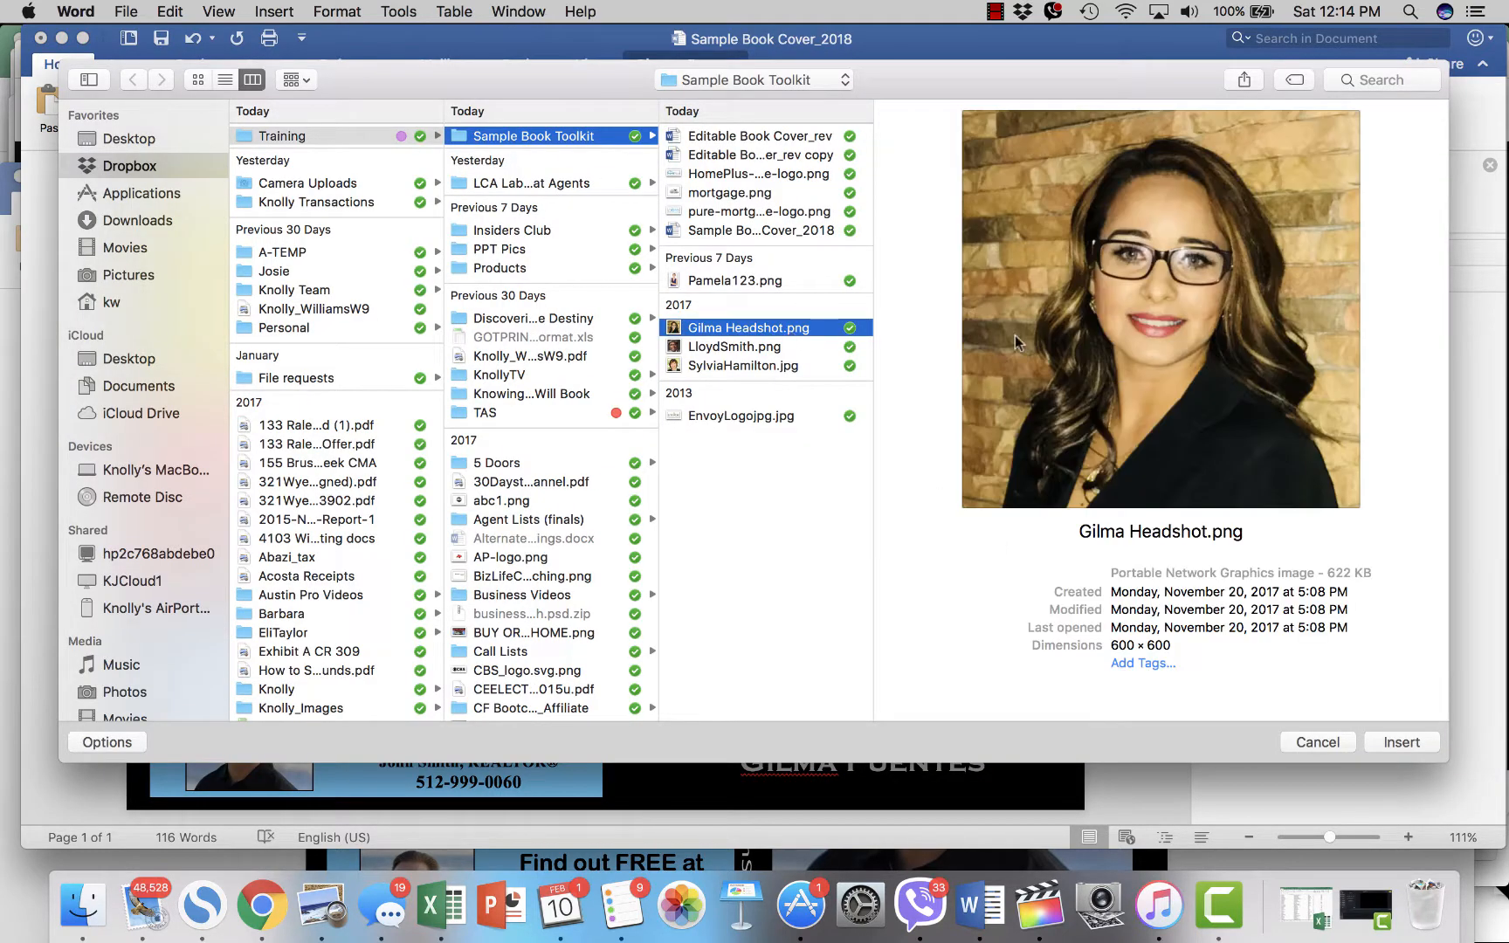
pyautogui.click(1388, 742)
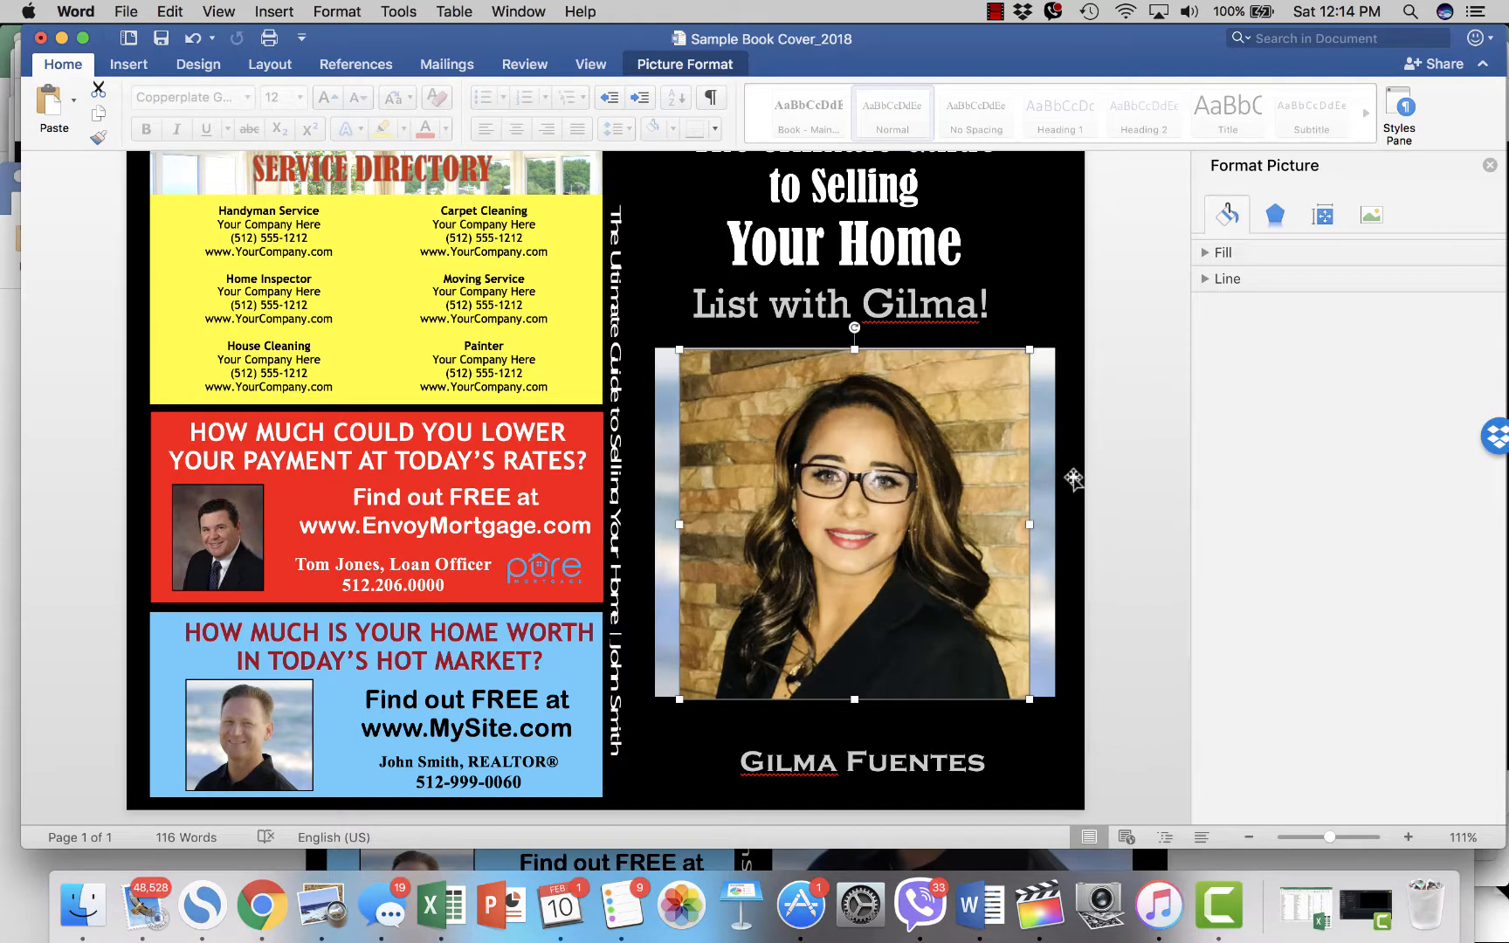
pyautogui.moveTo(985, 439); pyautogui.dragTo(943, 439)
pyautogui.press('super+z')
pyautogui.press('super+z')
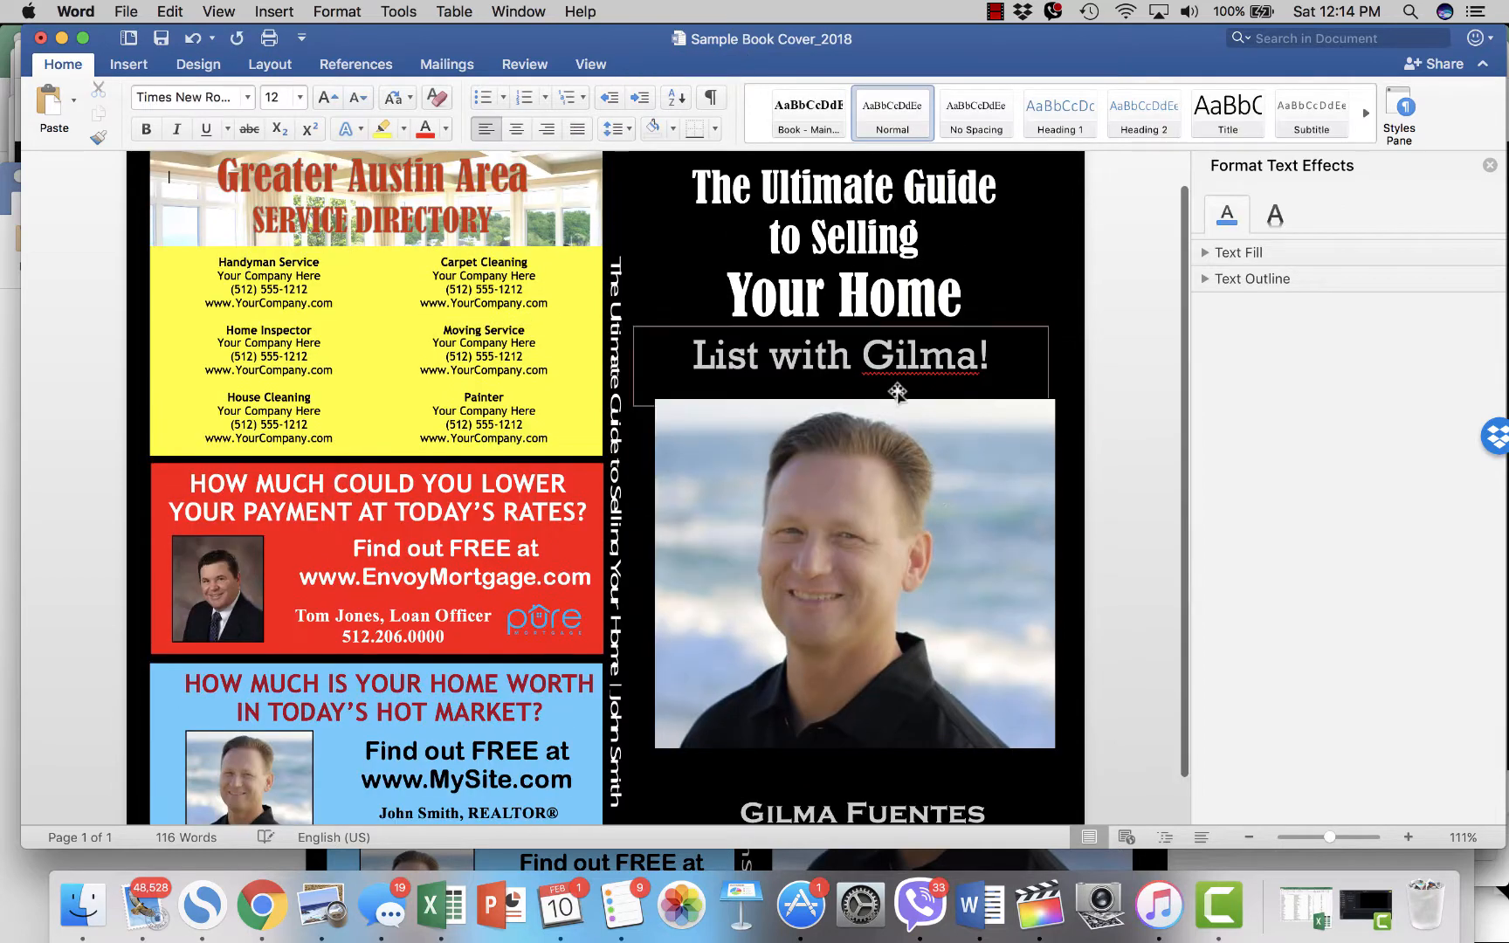
# - Insert the agent's headshot PNG into the cover photo frame again, keeping it in place
pyautogui.click(901, 458)
pyautogui.rightClick(890, 458)
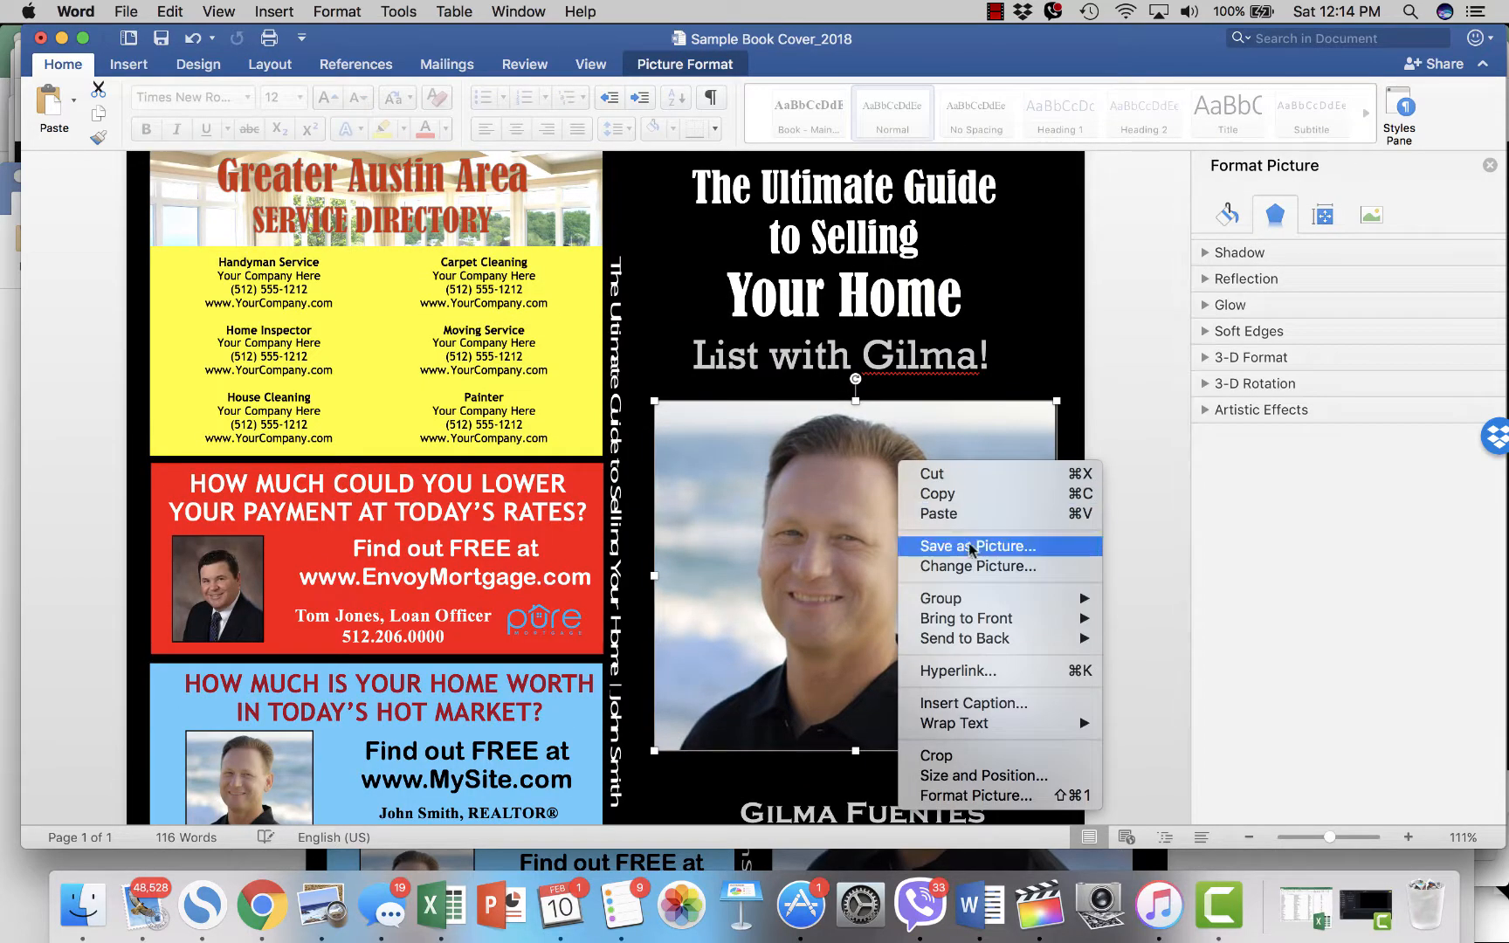
pyautogui.click(981, 565)
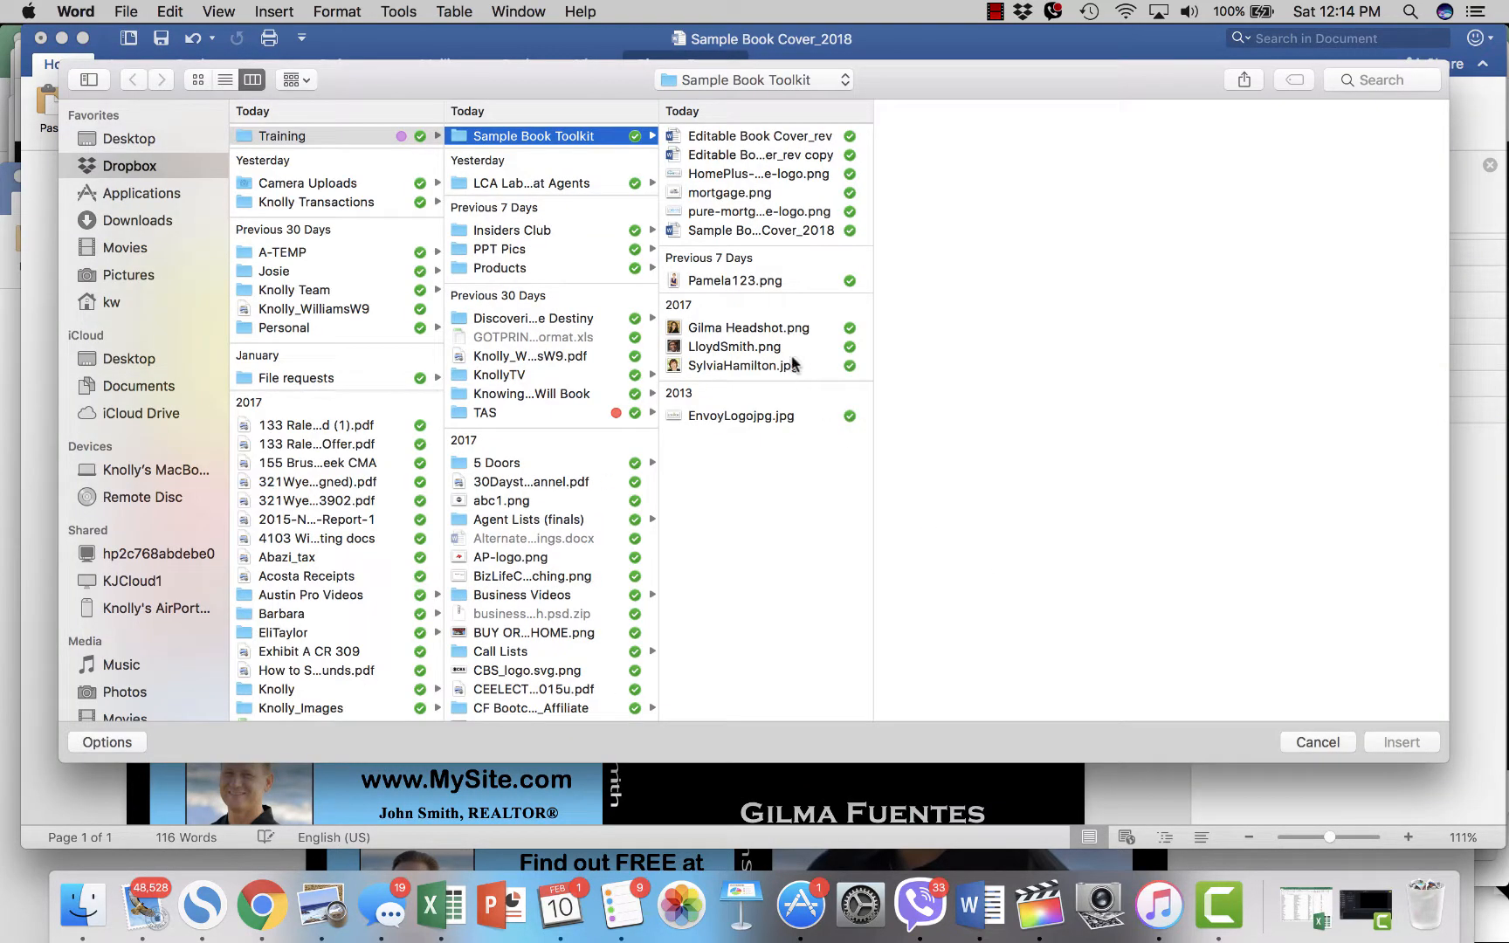
pyautogui.click(788, 330)
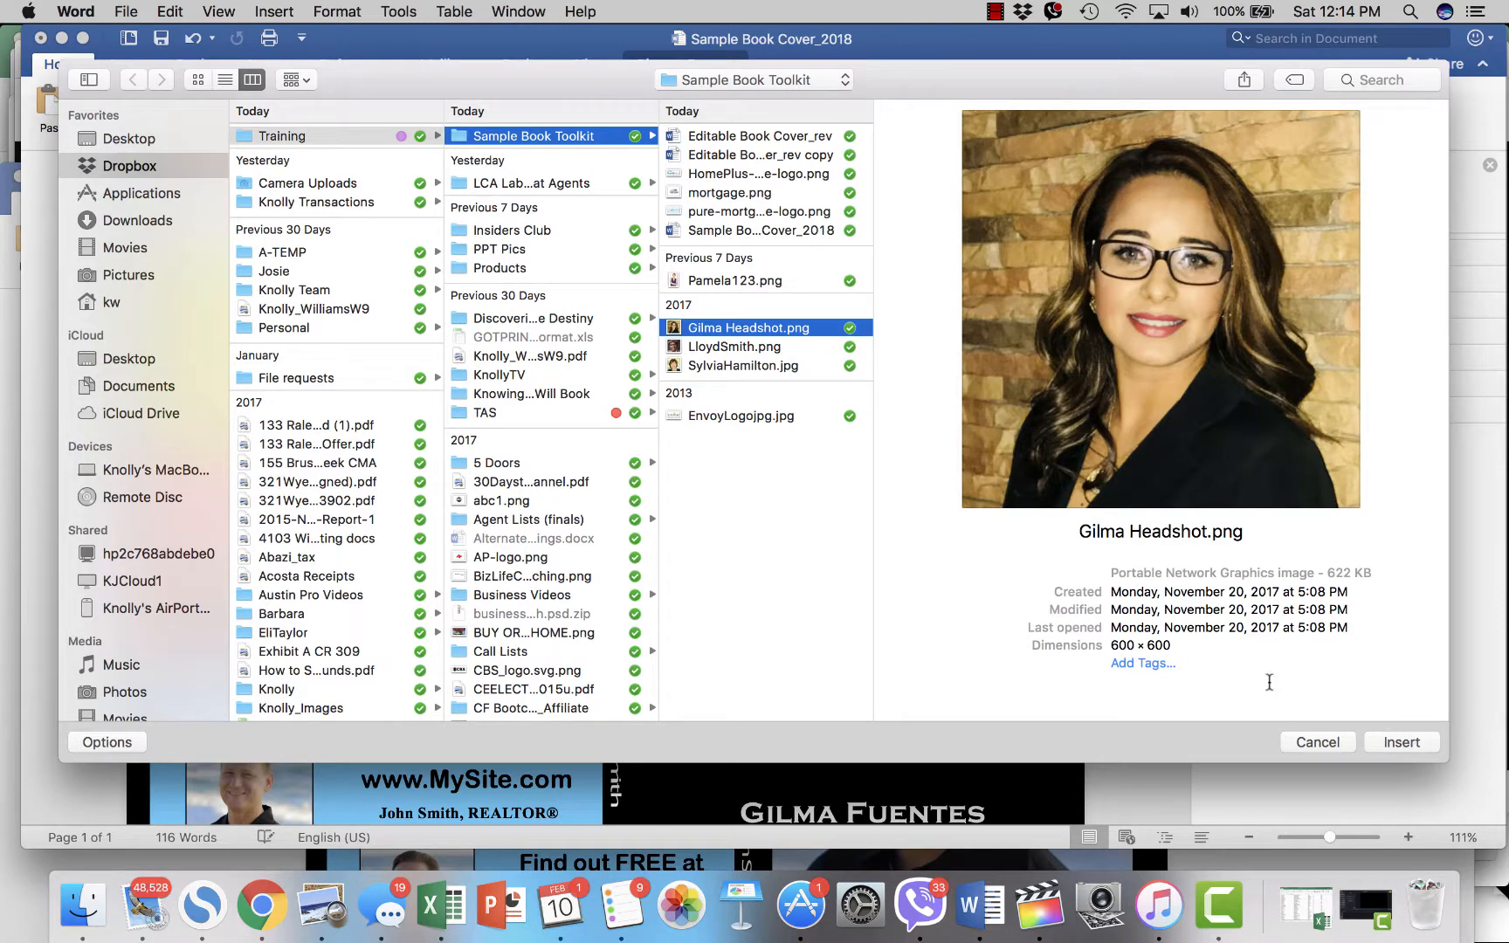
pyautogui.click(1439, 742)
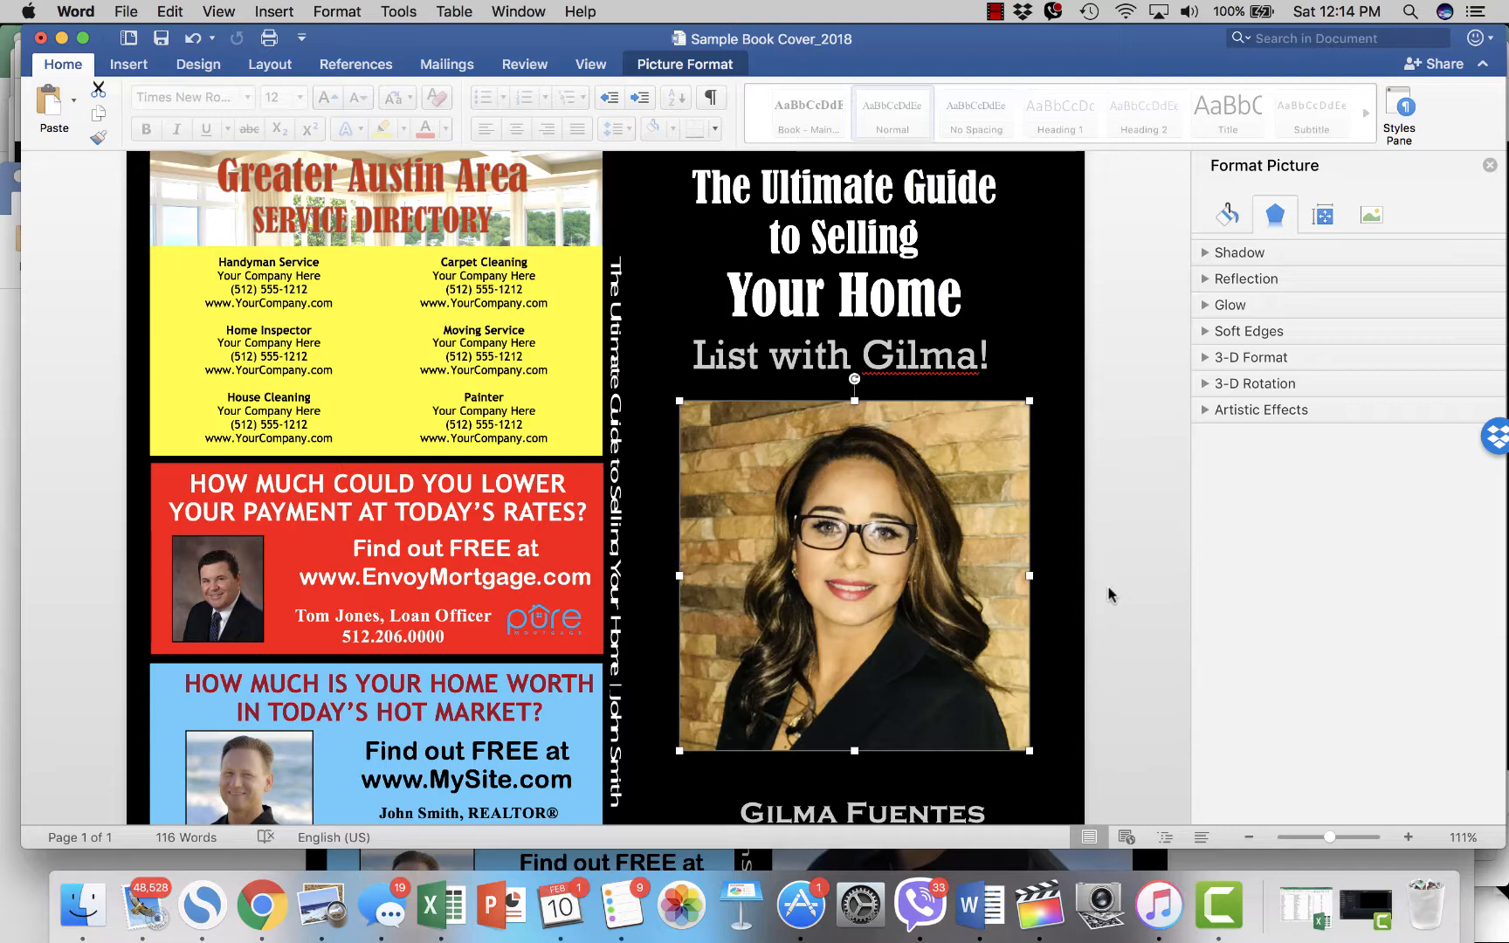
pyautogui.scroll(-2, 1108, 593)
pyautogui.scroll(-2, 1108, 595)
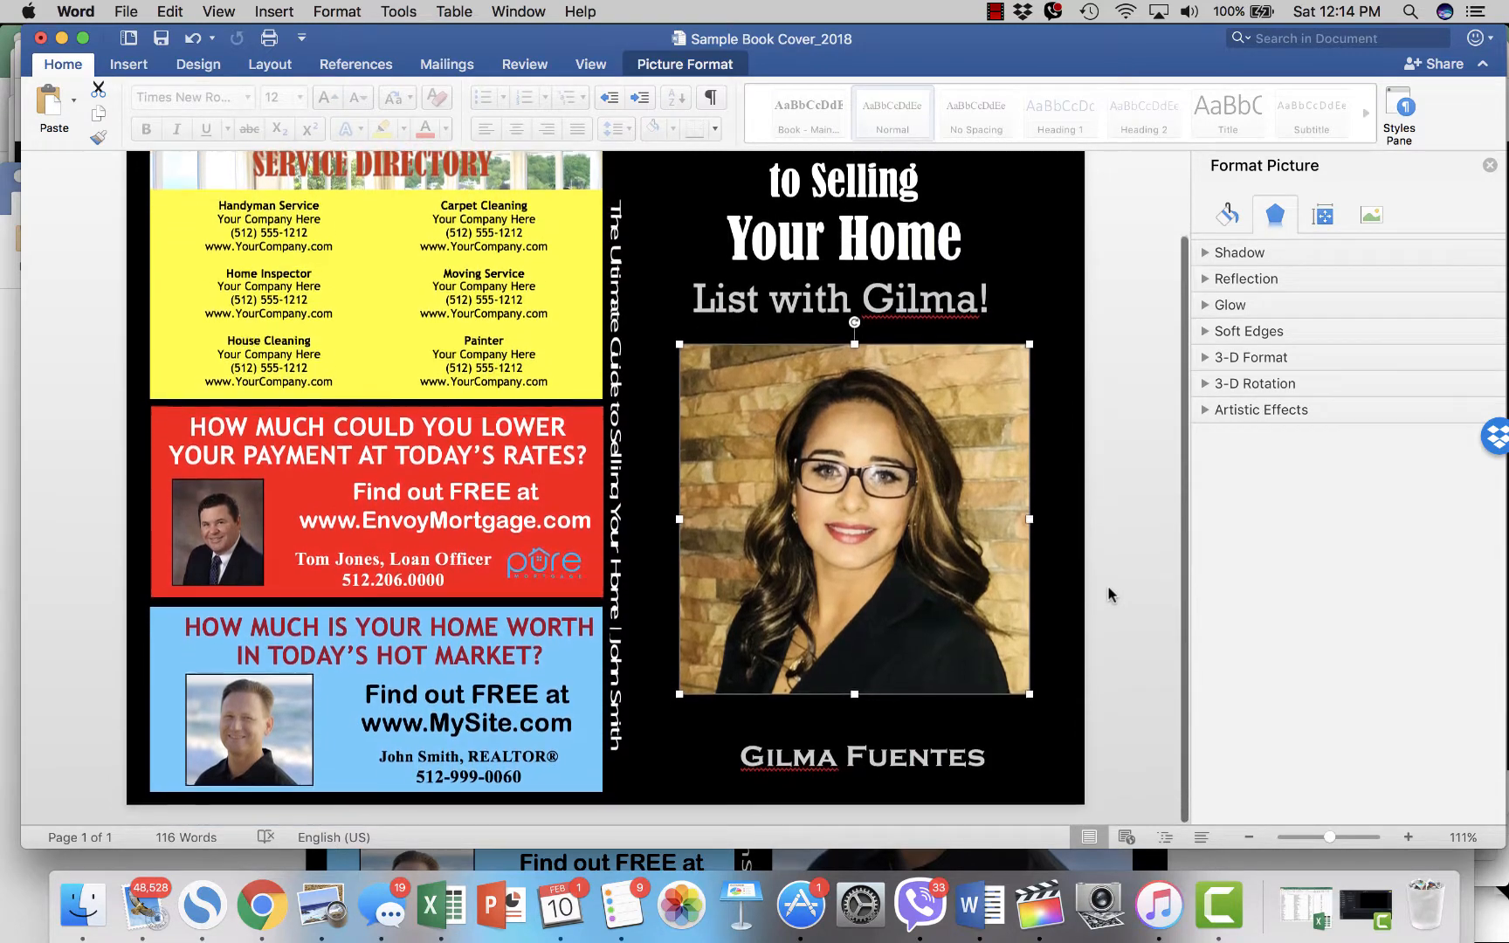
pyautogui.scroll(1, 1109, 595)
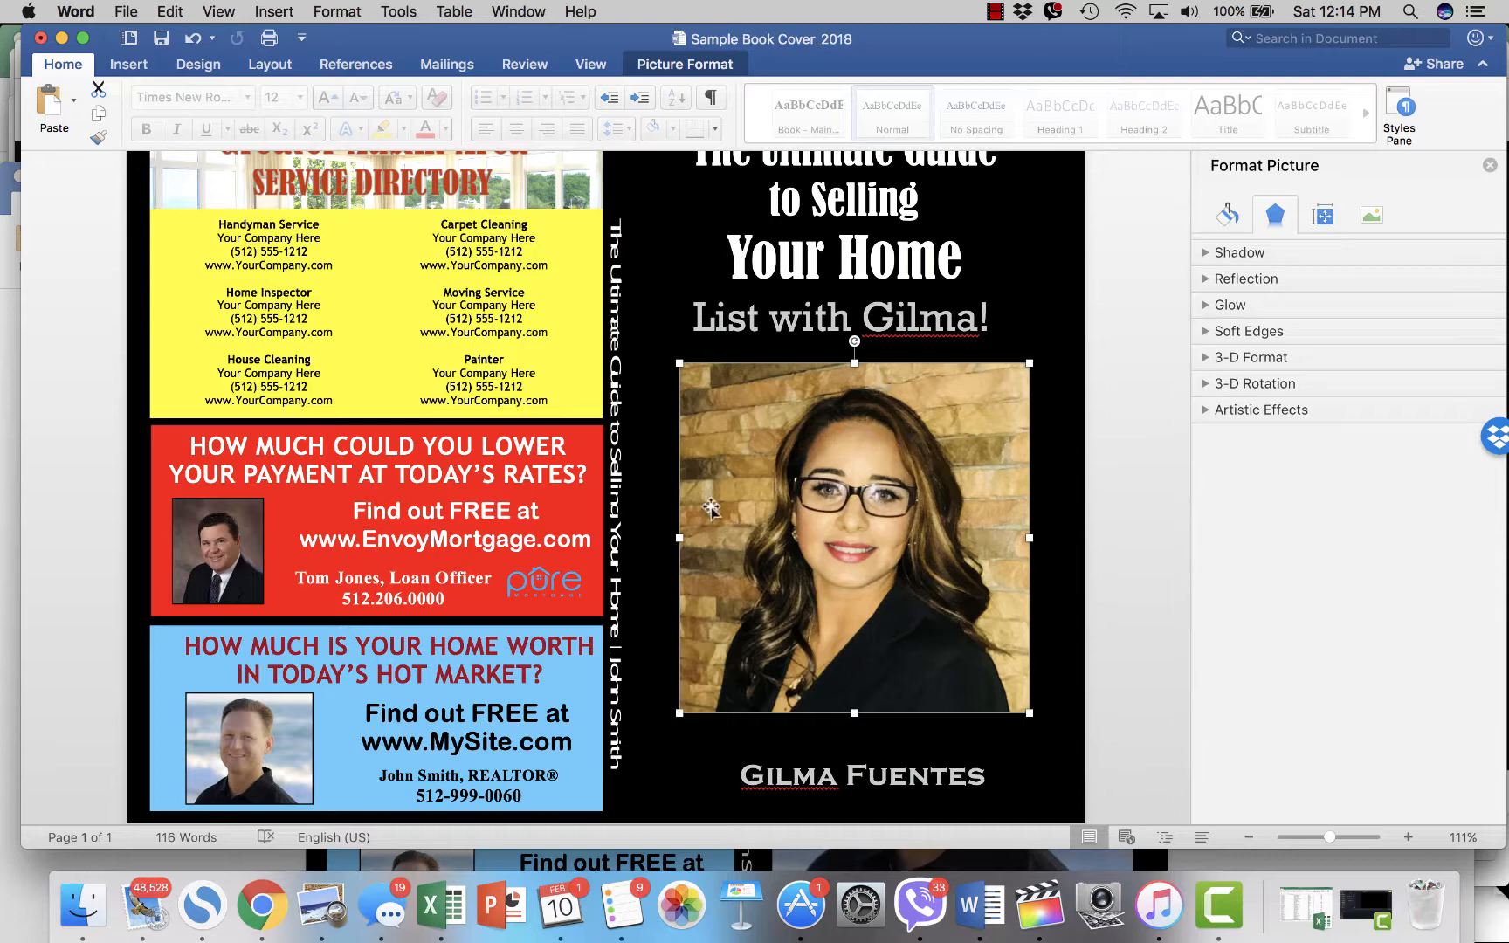
# - Preview rounded-reflected and soft-edged rectangle picture styles on the headshot
pyautogui.click(830, 503)
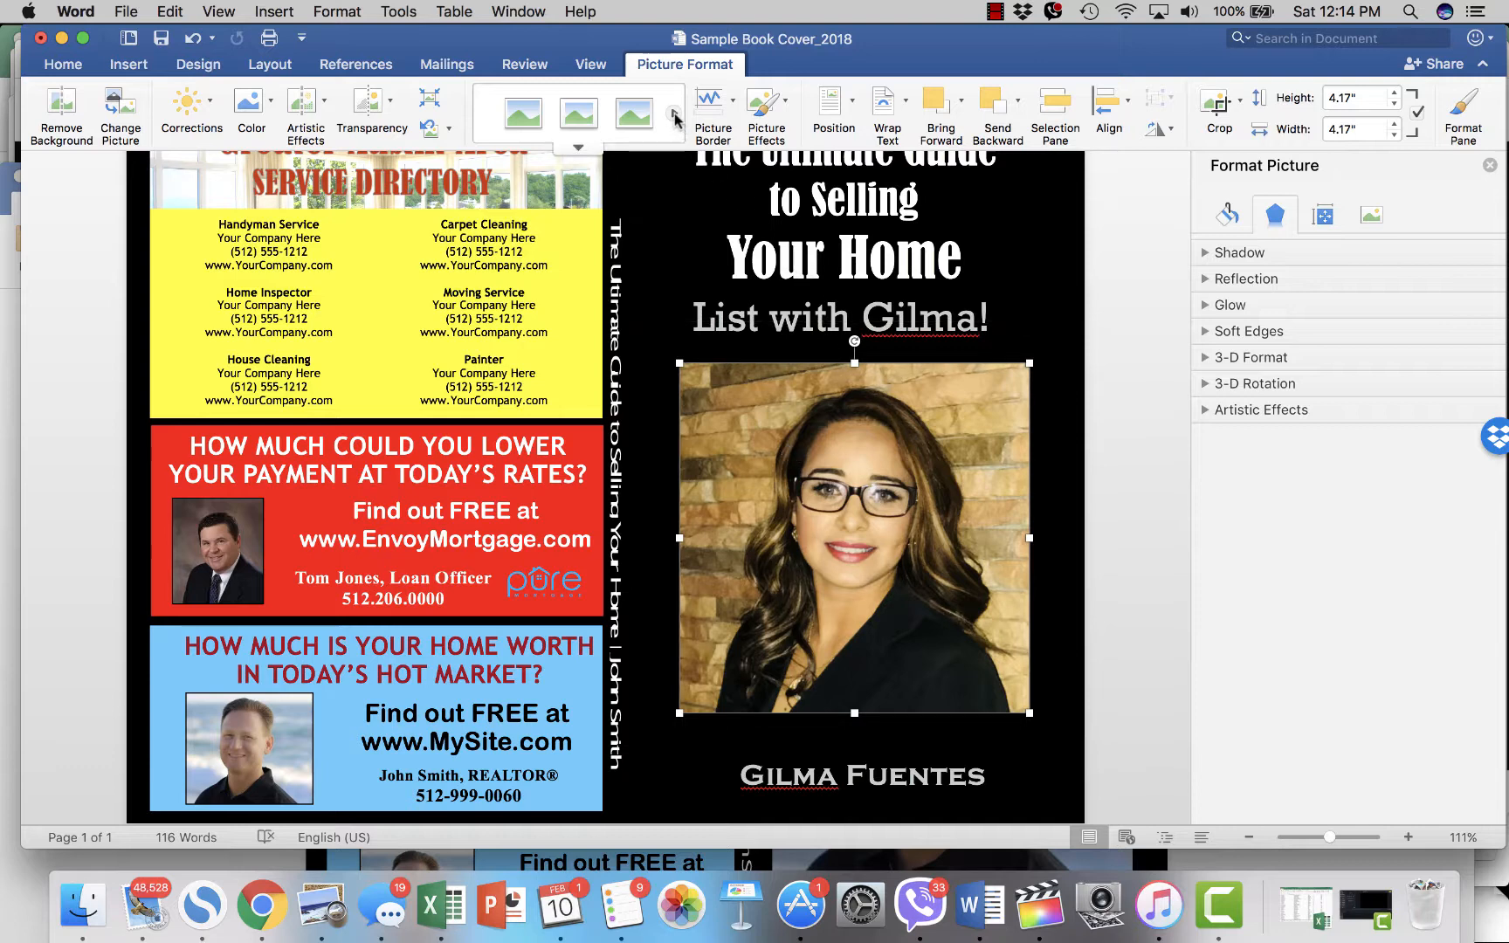
pyautogui.click(674, 117)
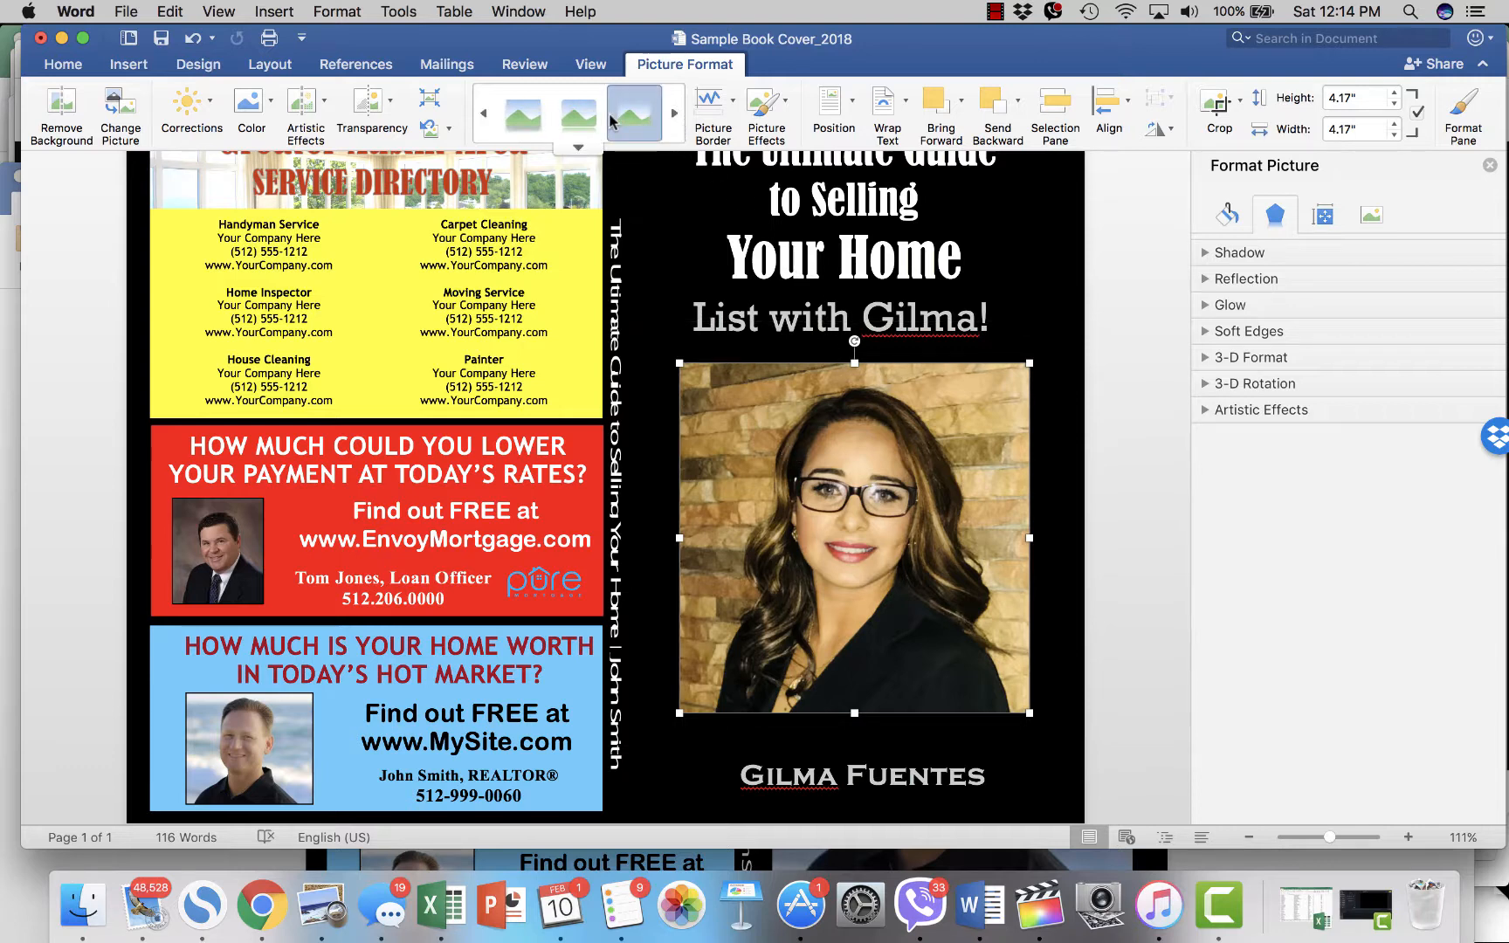
pyautogui.click(577, 120)
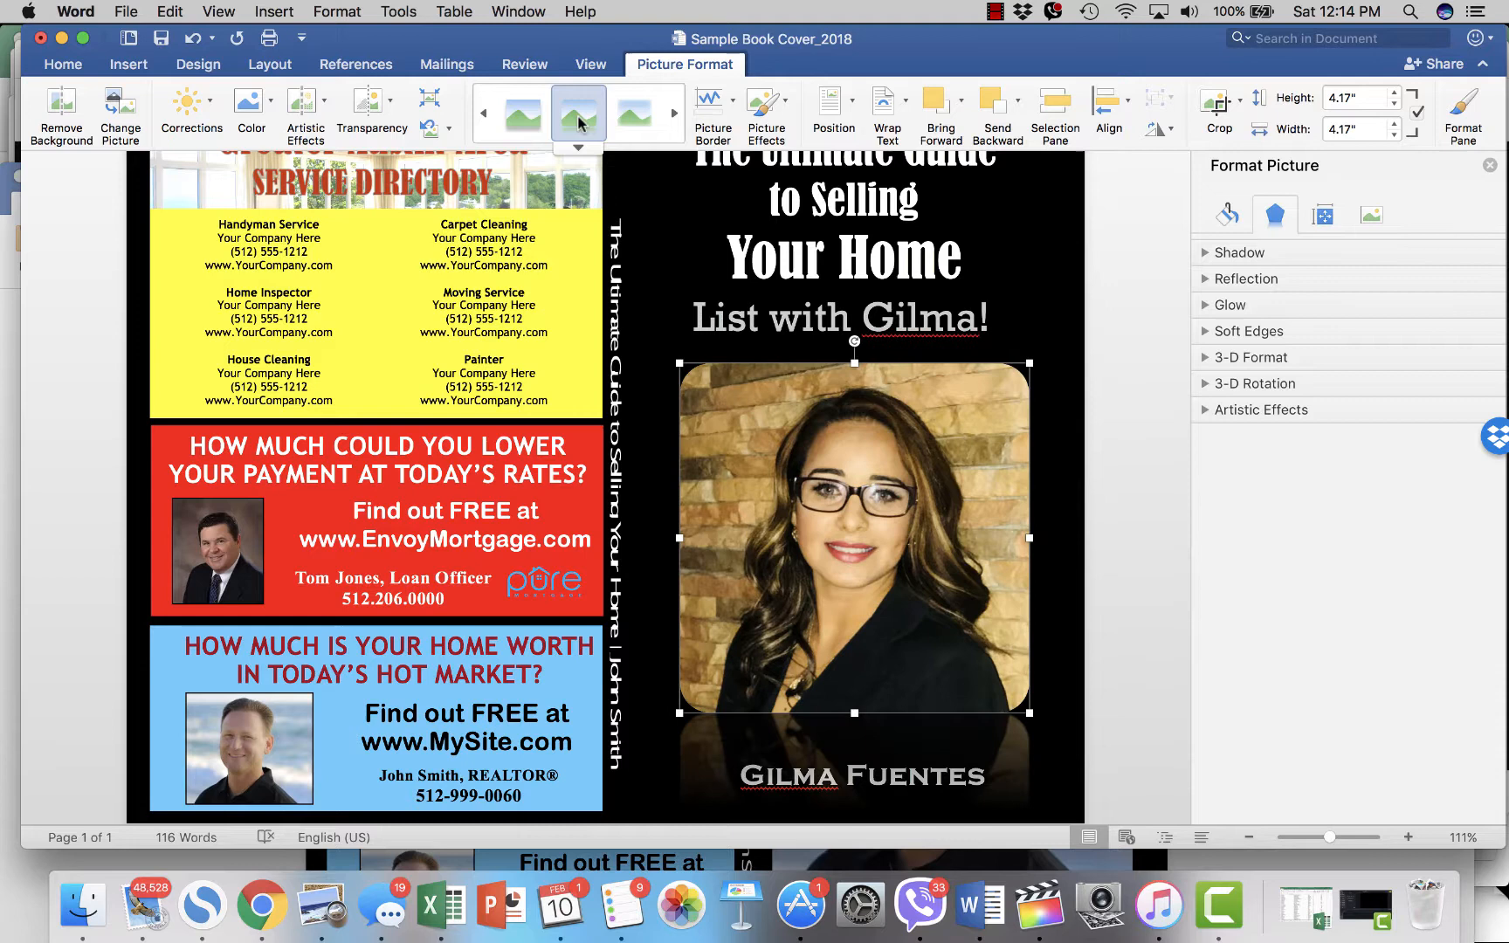
pyautogui.click(635, 118)
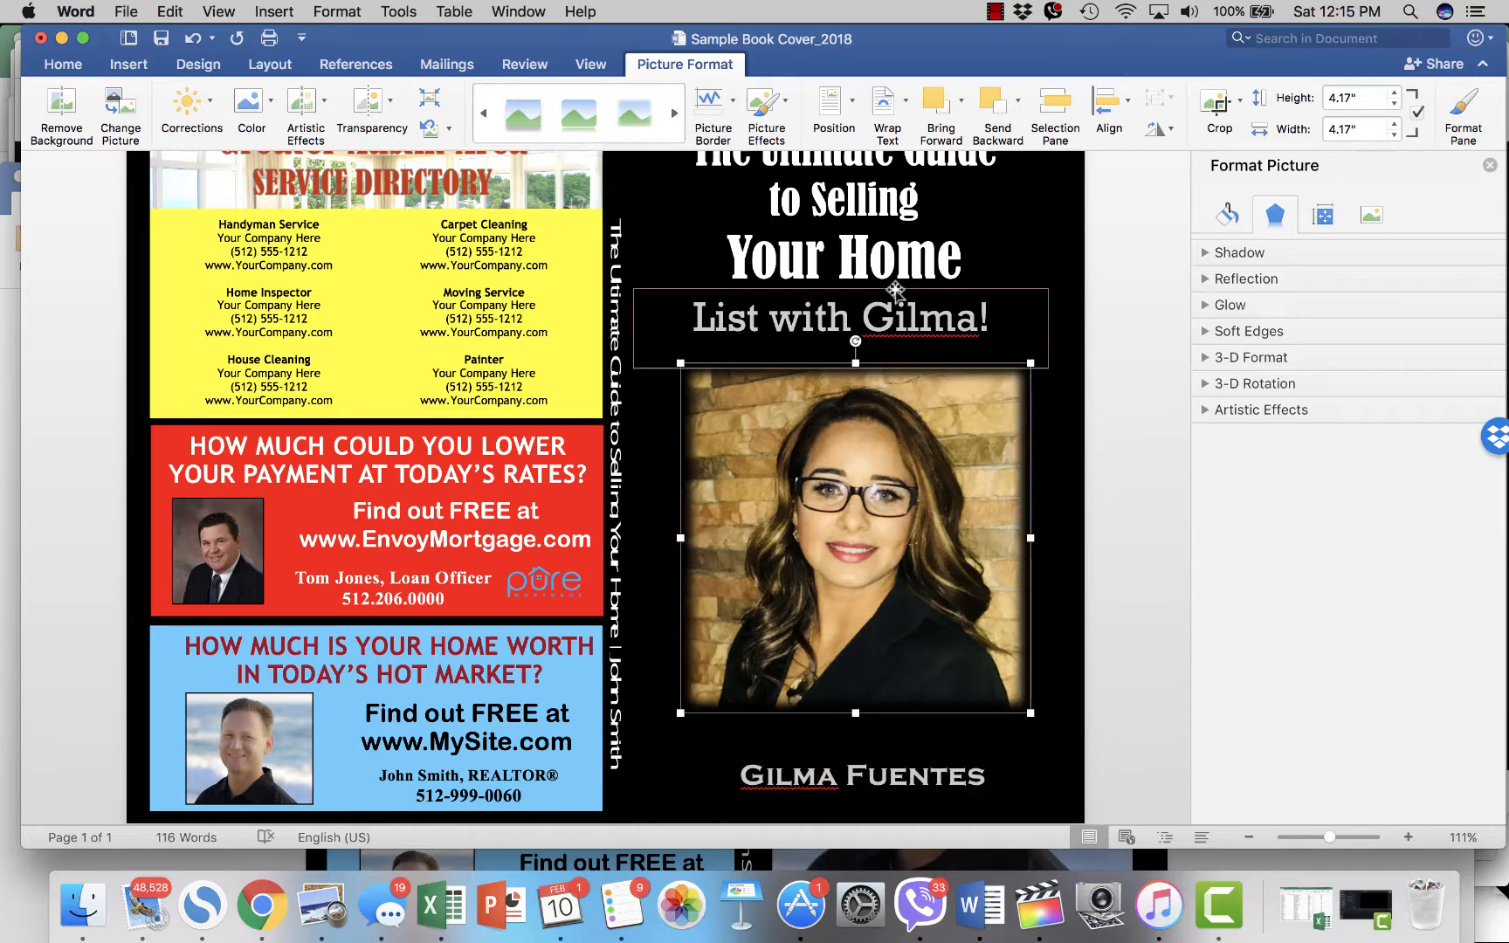
pyautogui.click(1092, 372)
pyautogui.click(892, 414)
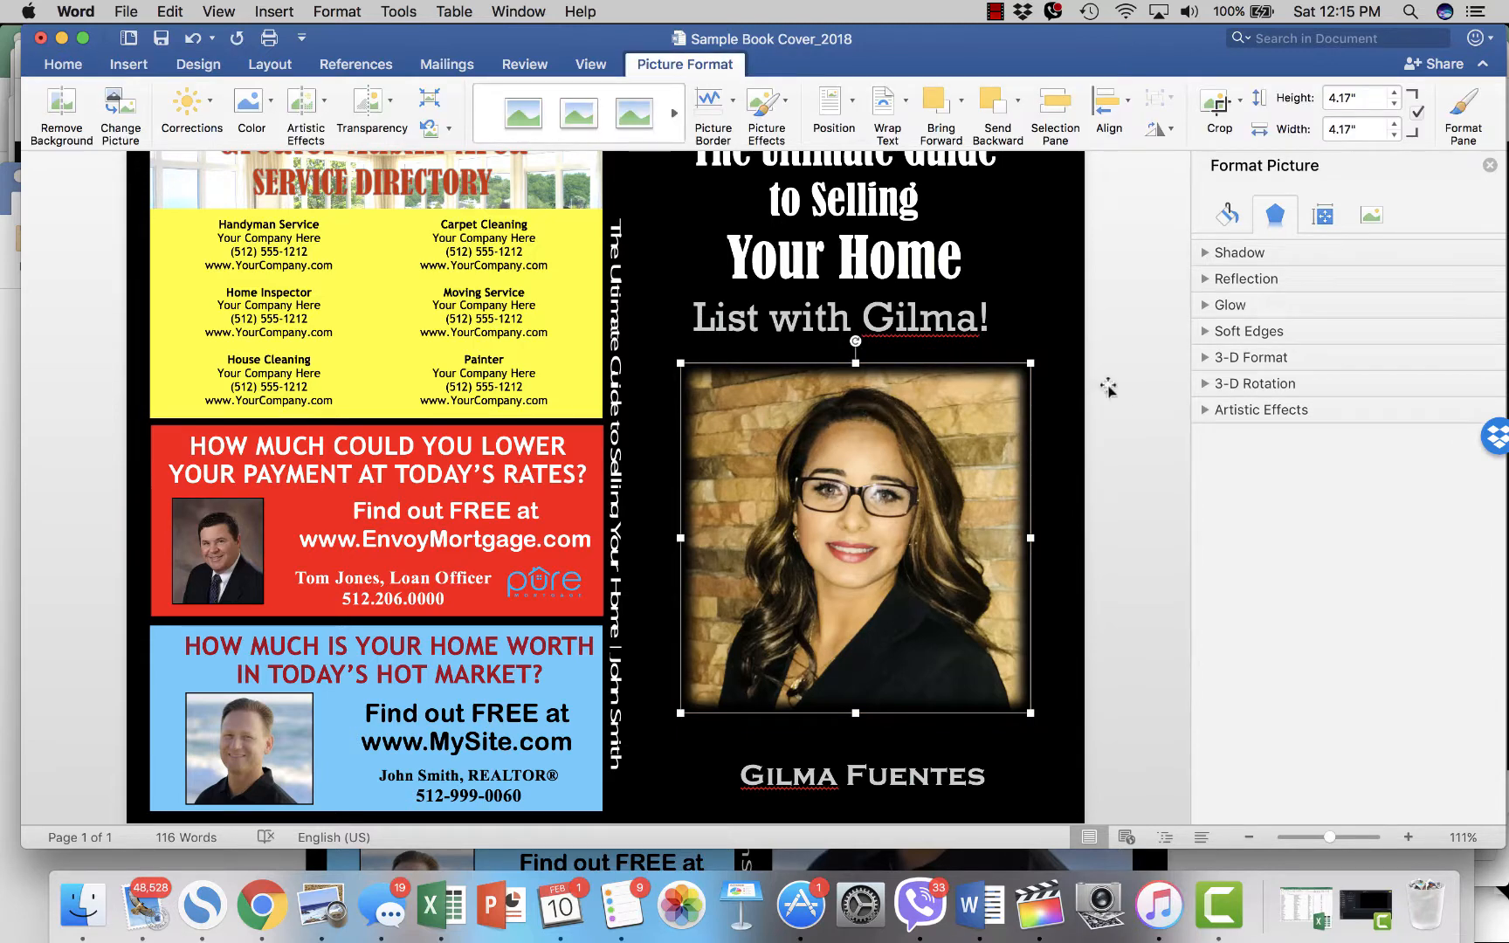
pyautogui.click(1135, 397)
# - Compare white-framed, grey beveled and drop-shadow styles, then apply the rounded, reflected style
pyautogui.rightClick(862, 426)
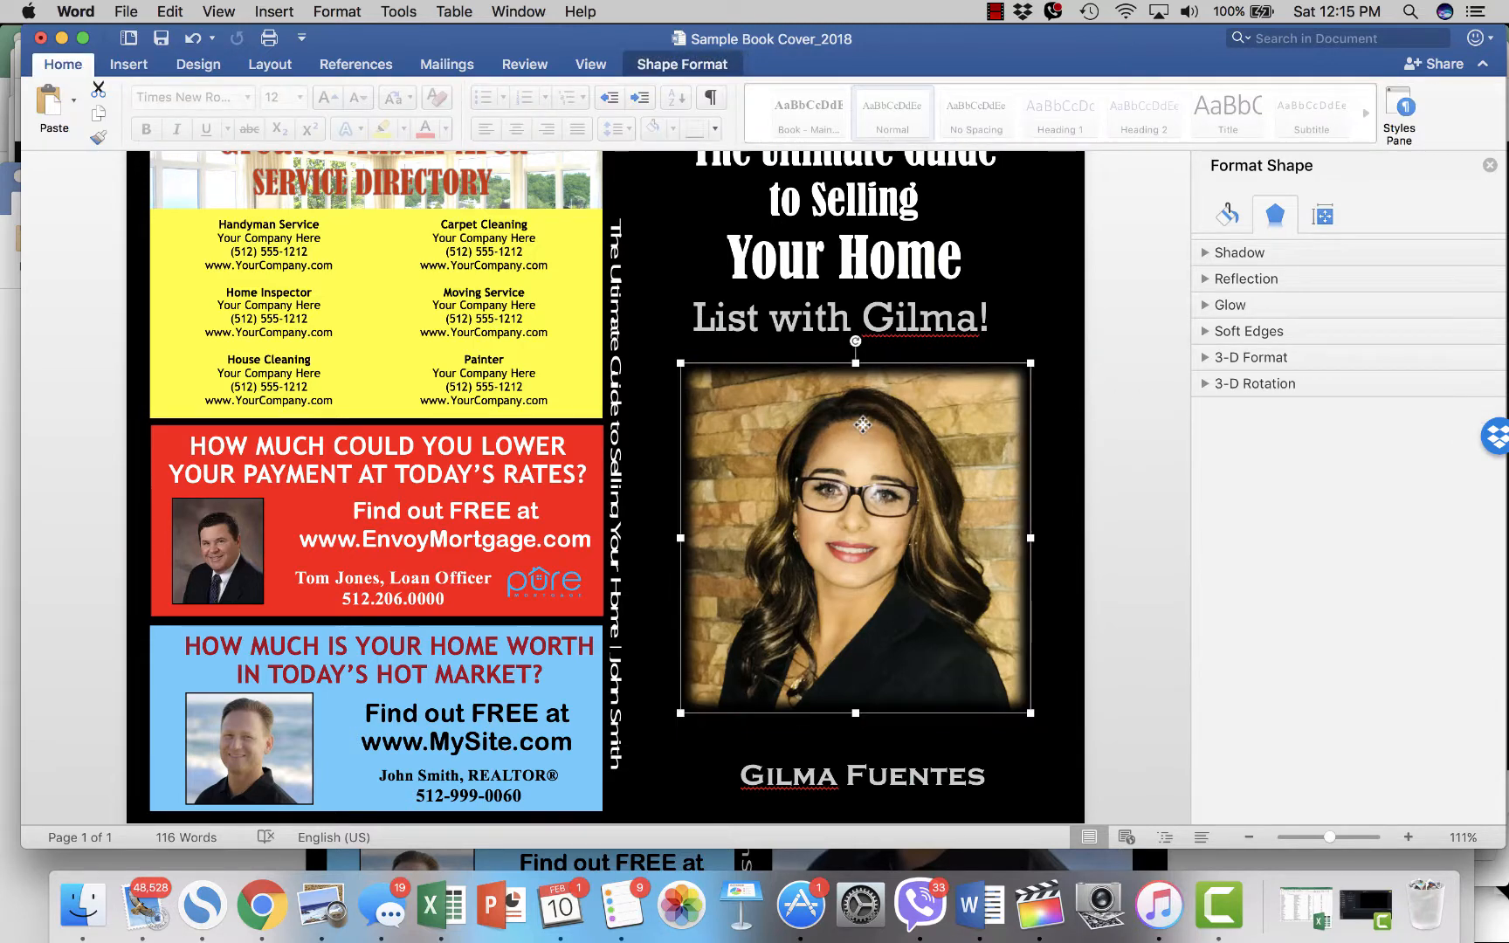
pyautogui.click(680, 382)
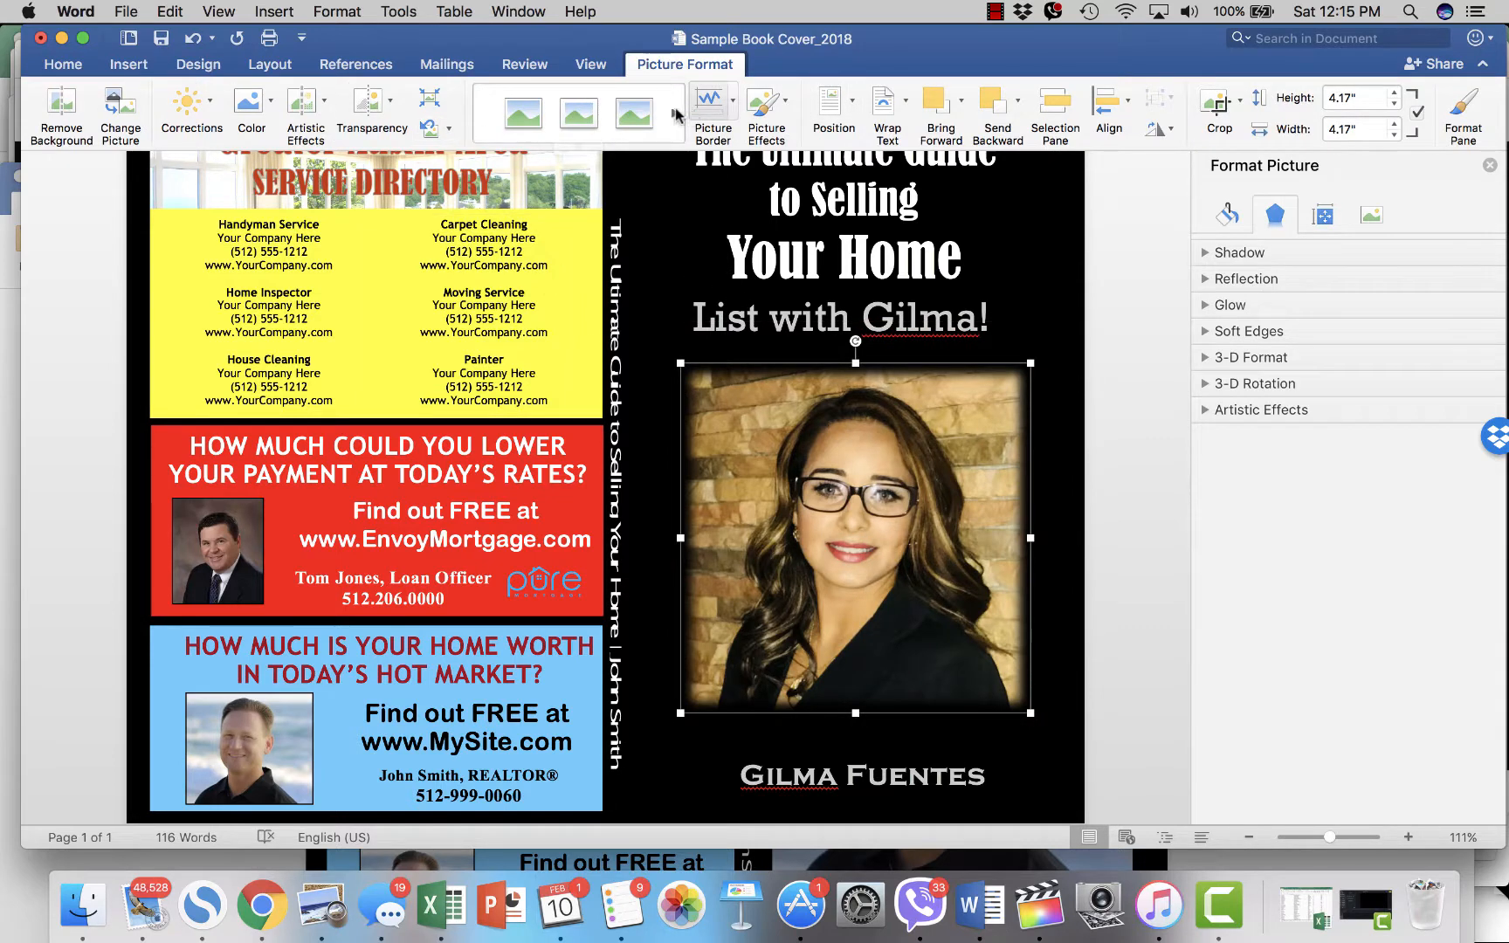
pyautogui.click(578, 116)
pyautogui.click(622, 116)
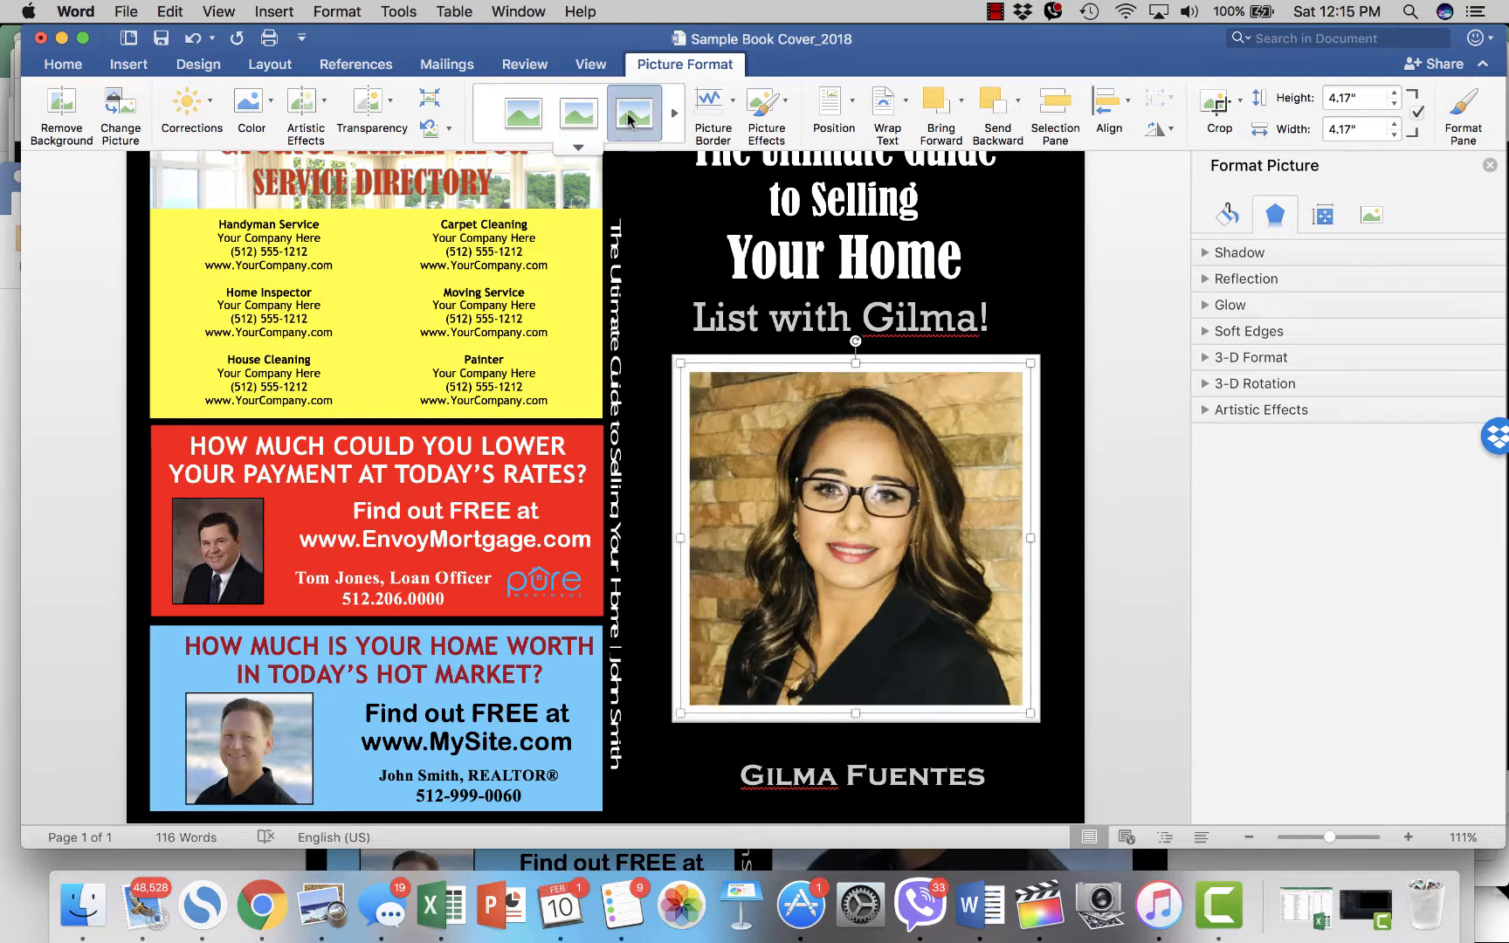
pyautogui.click(672, 119)
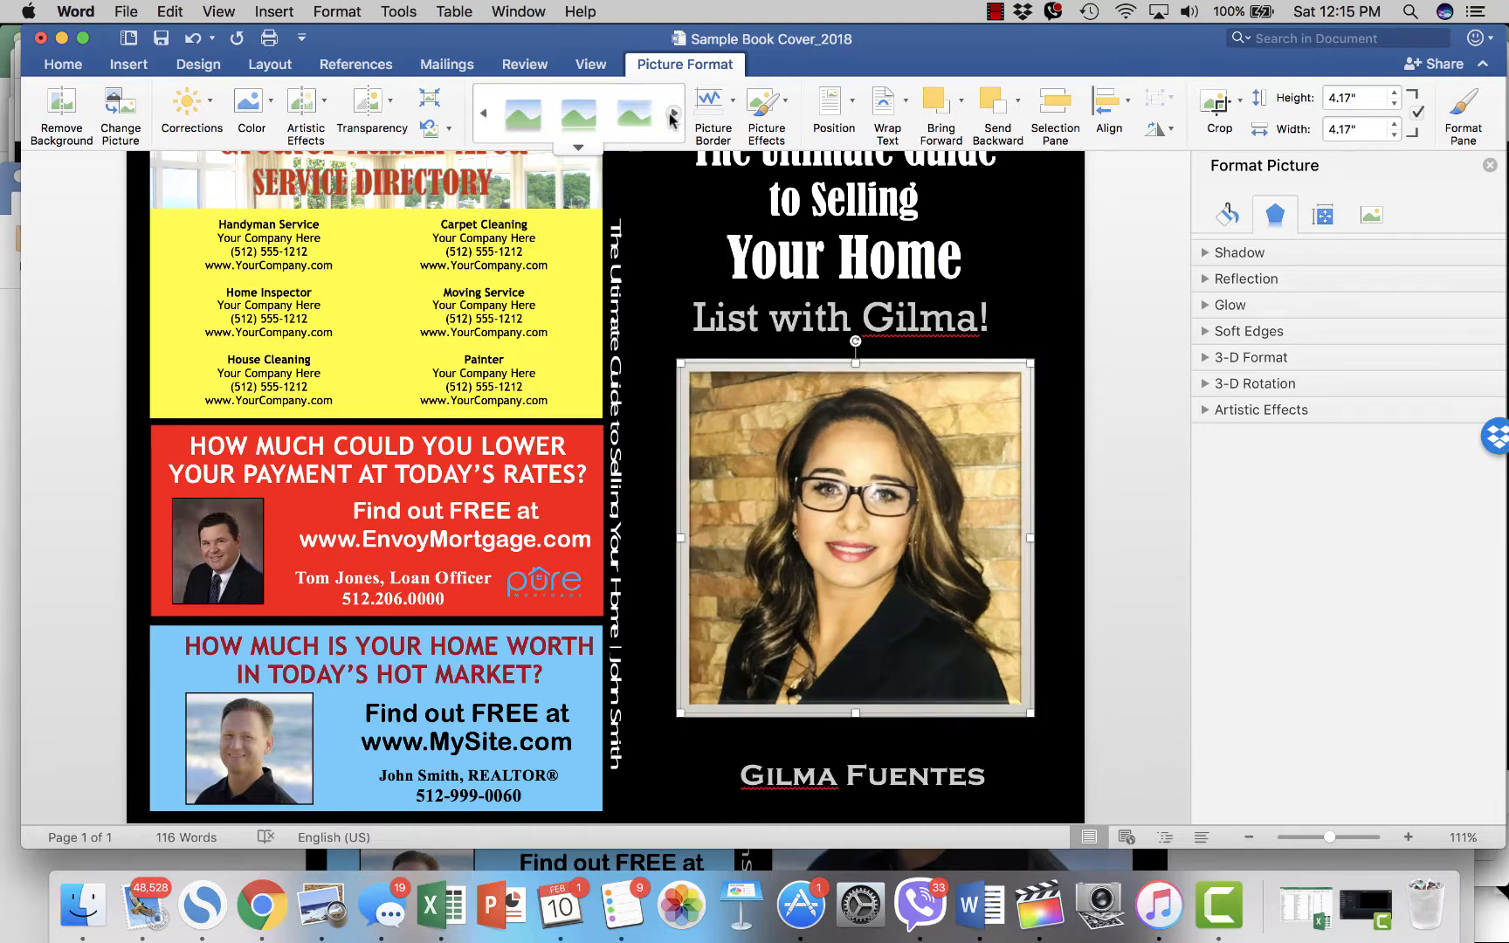
pyautogui.click(541, 120)
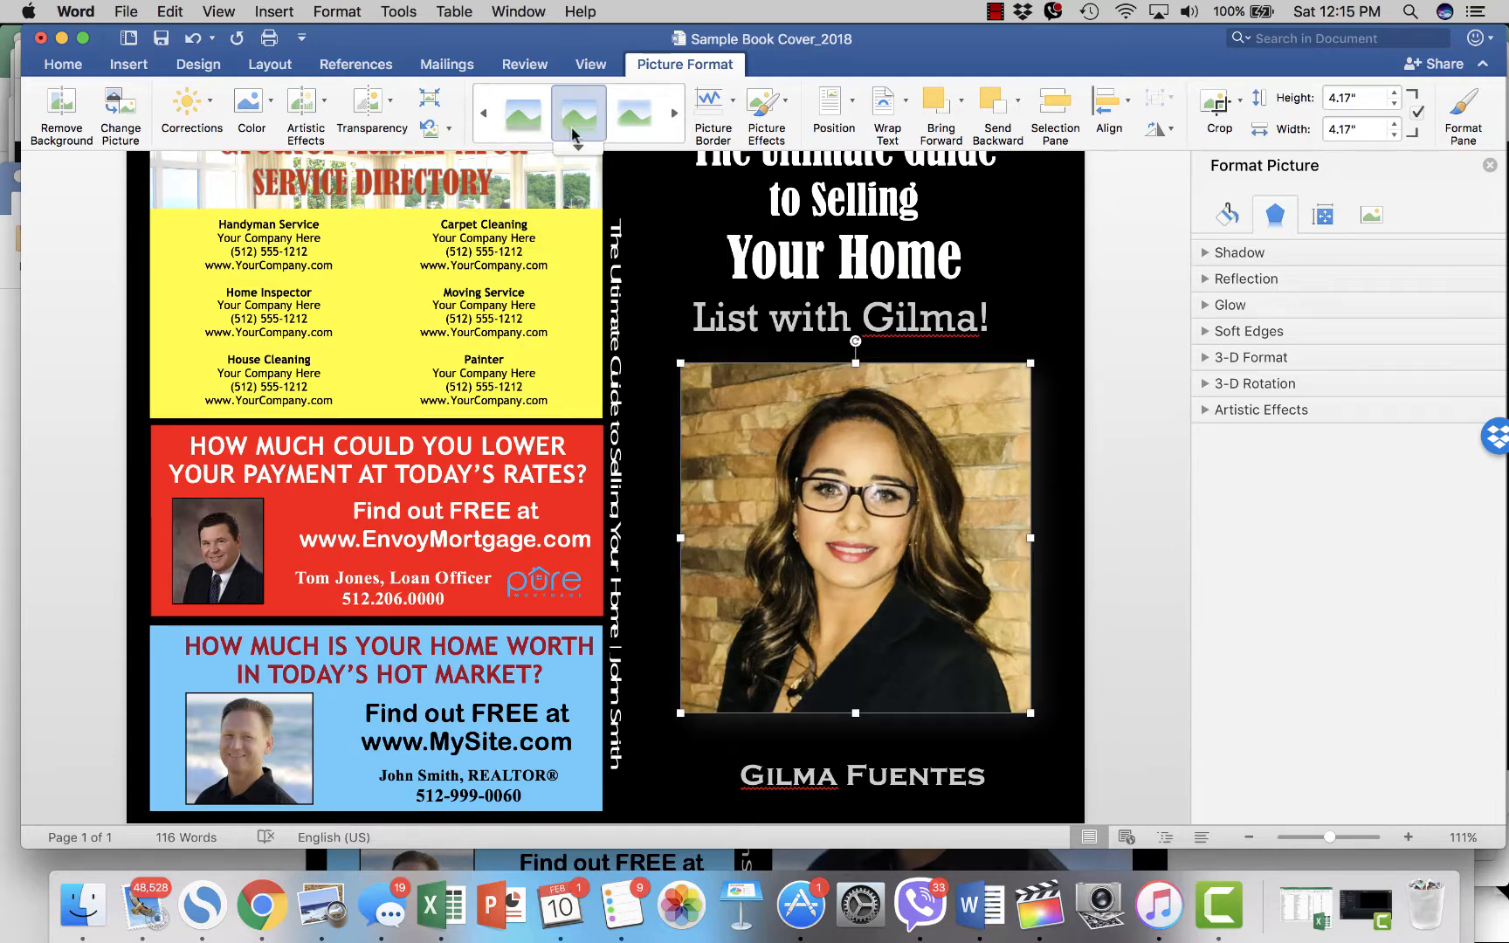
pyautogui.click(622, 115)
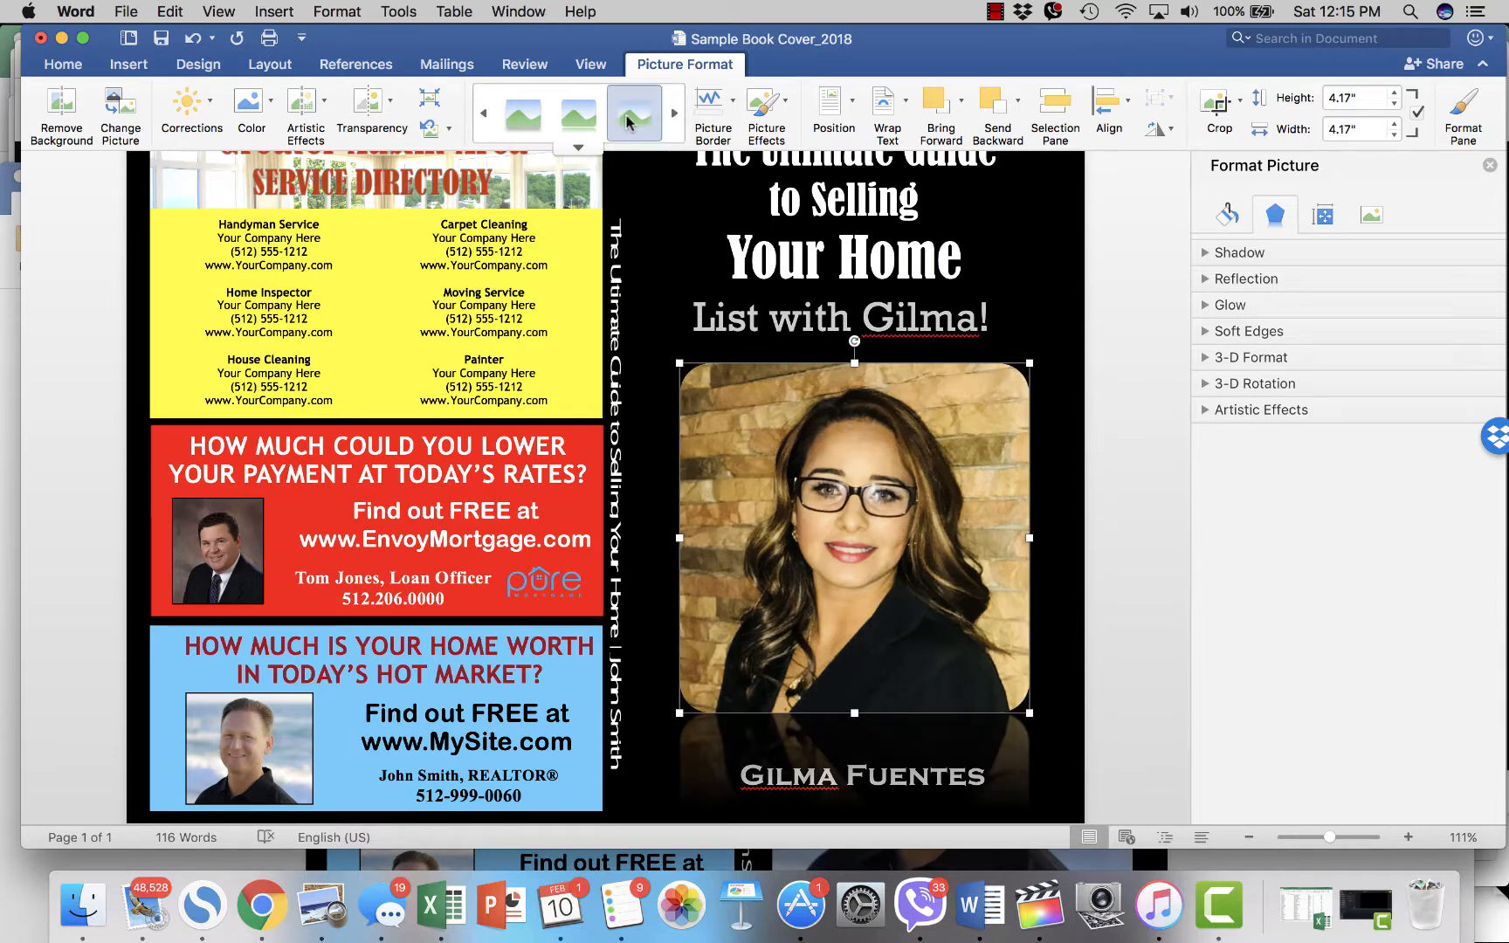
pyautogui.click(1095, 395)
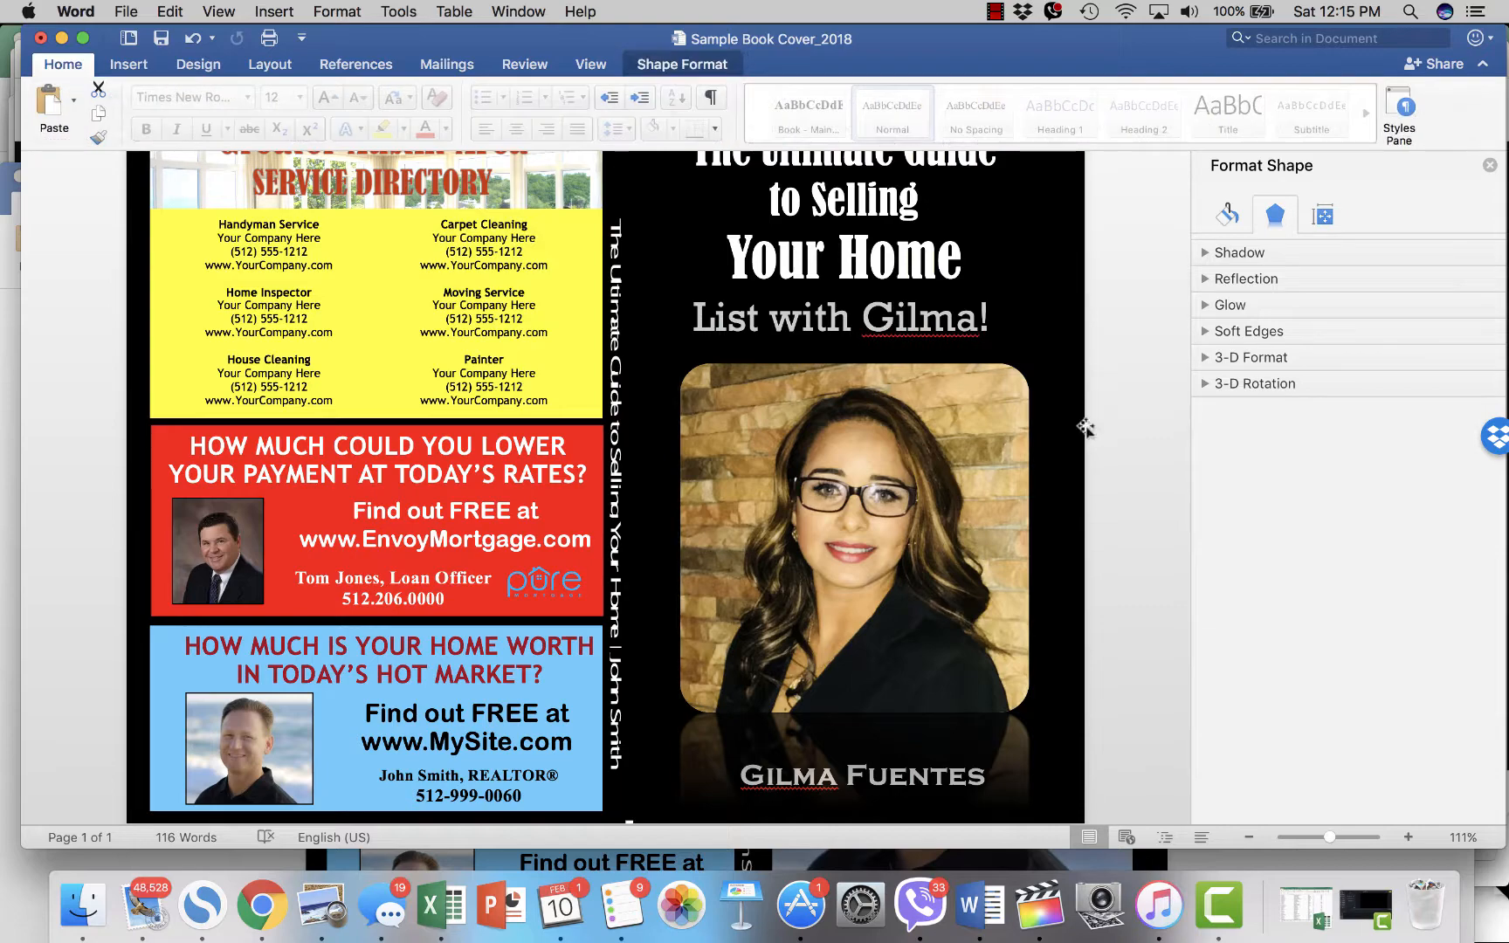
pyautogui.scroll(-1, 867, 457)
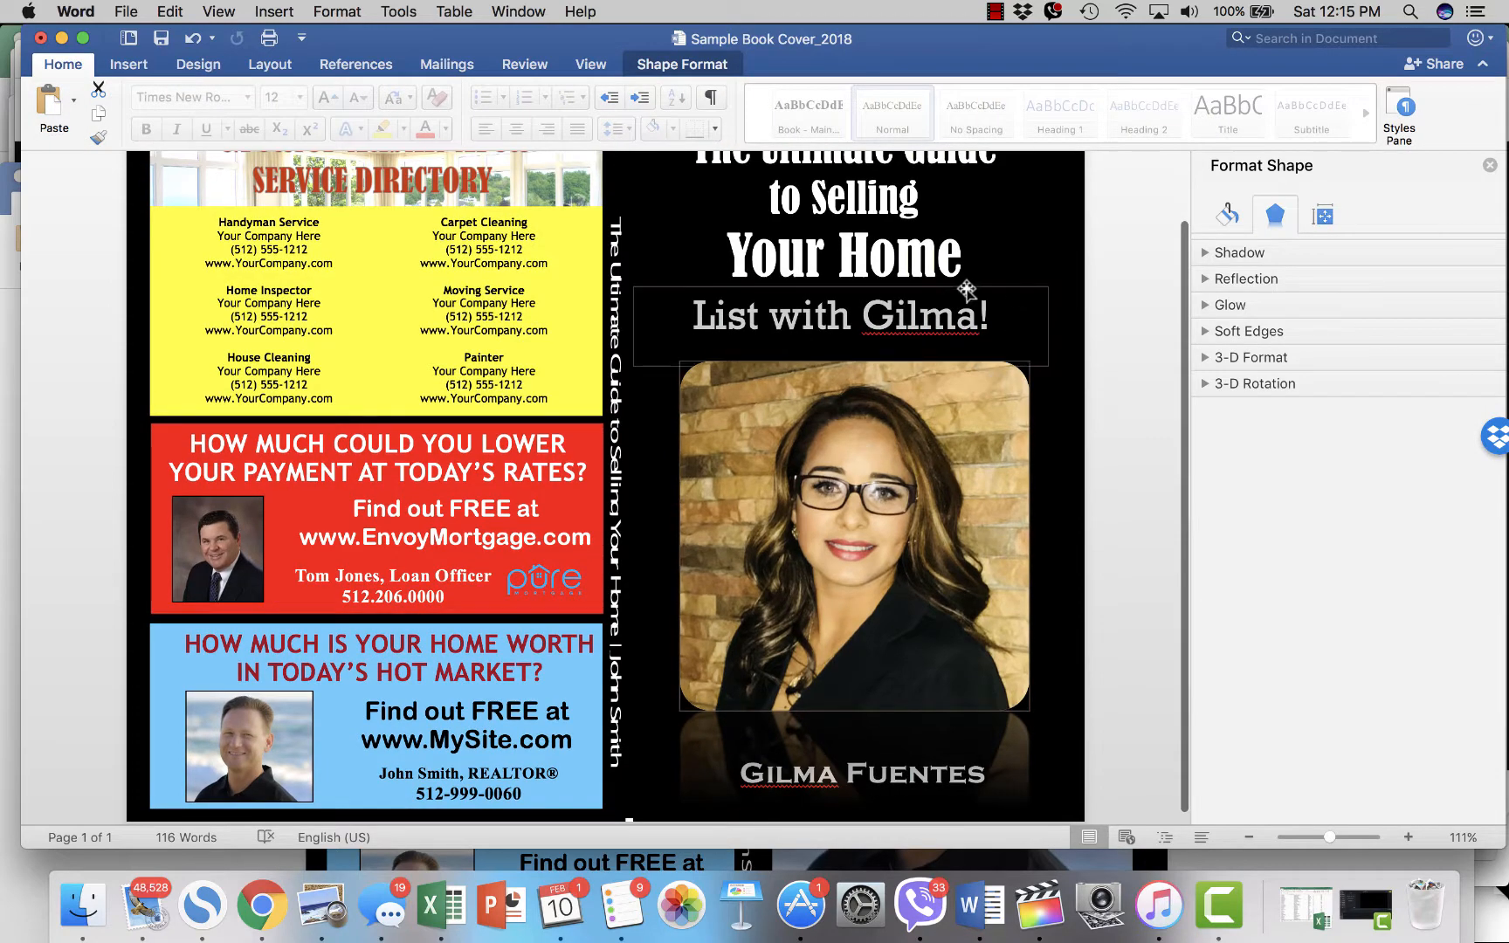
pyautogui.scroll(1, 917, 315)
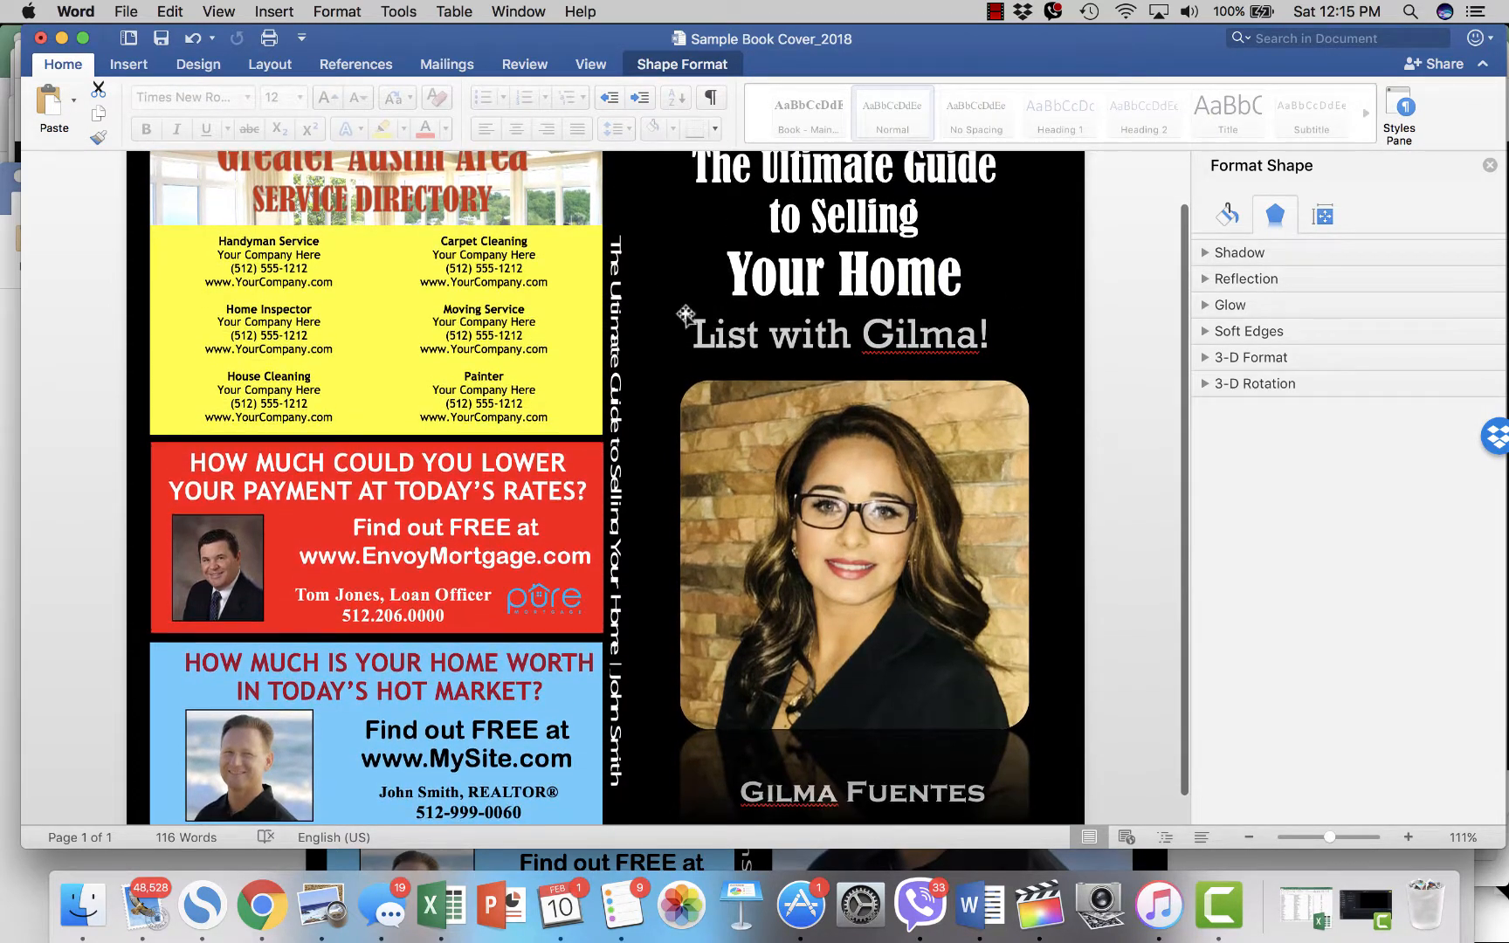
# - Replace 'John Smith' after 'Your Home |' on the spine with the agent's full name
pyautogui.click(614, 277)
pyautogui.click(615, 416)
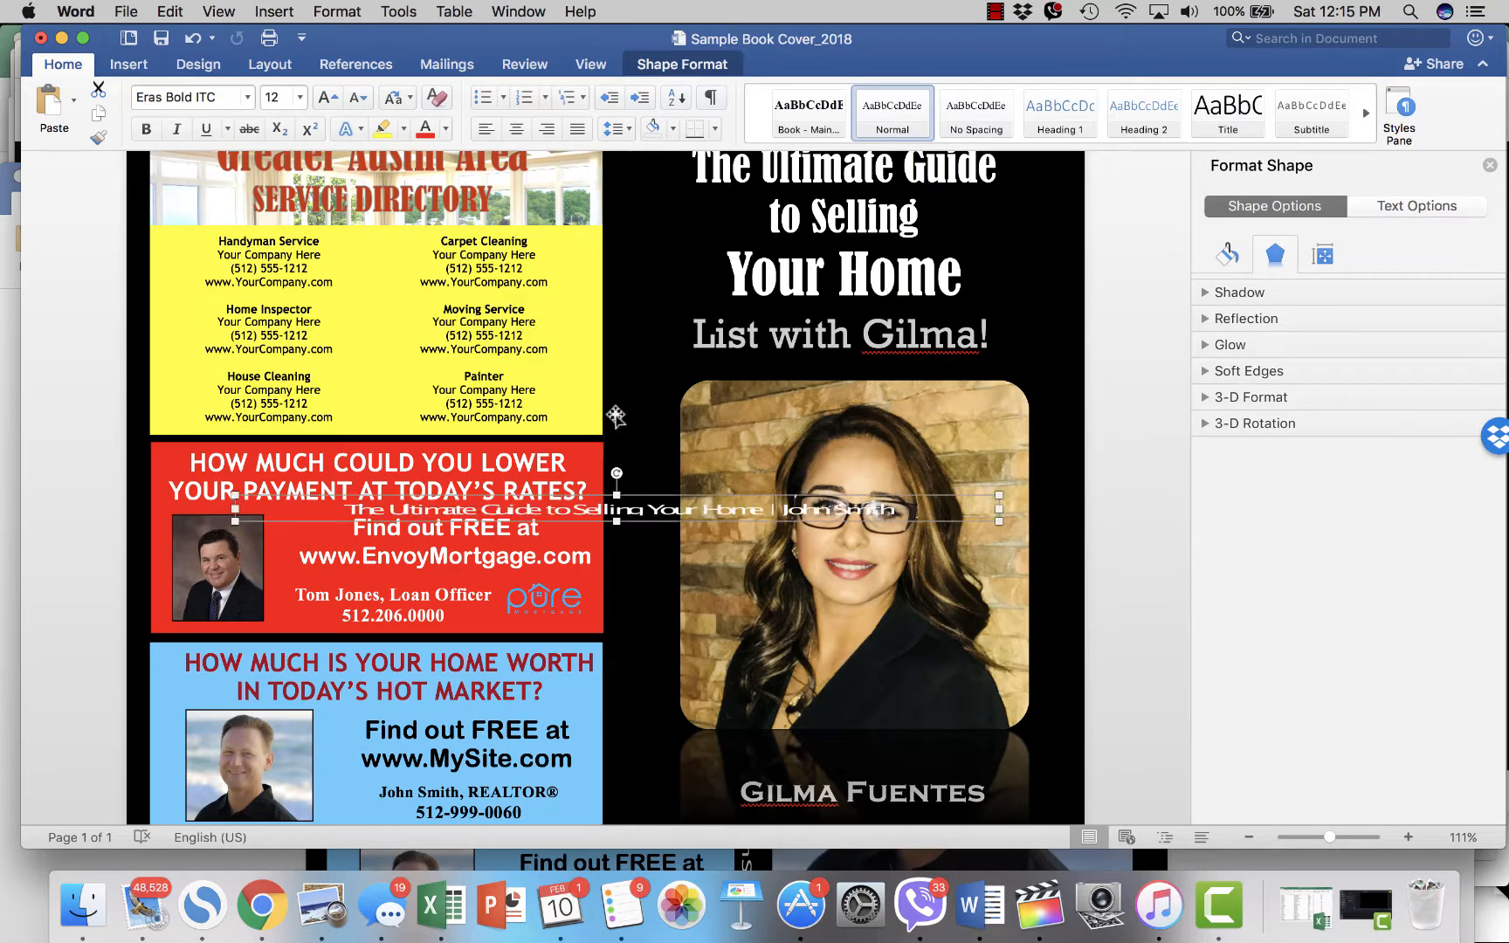
pyautogui.click(616, 416)
pyautogui.click(616, 422)
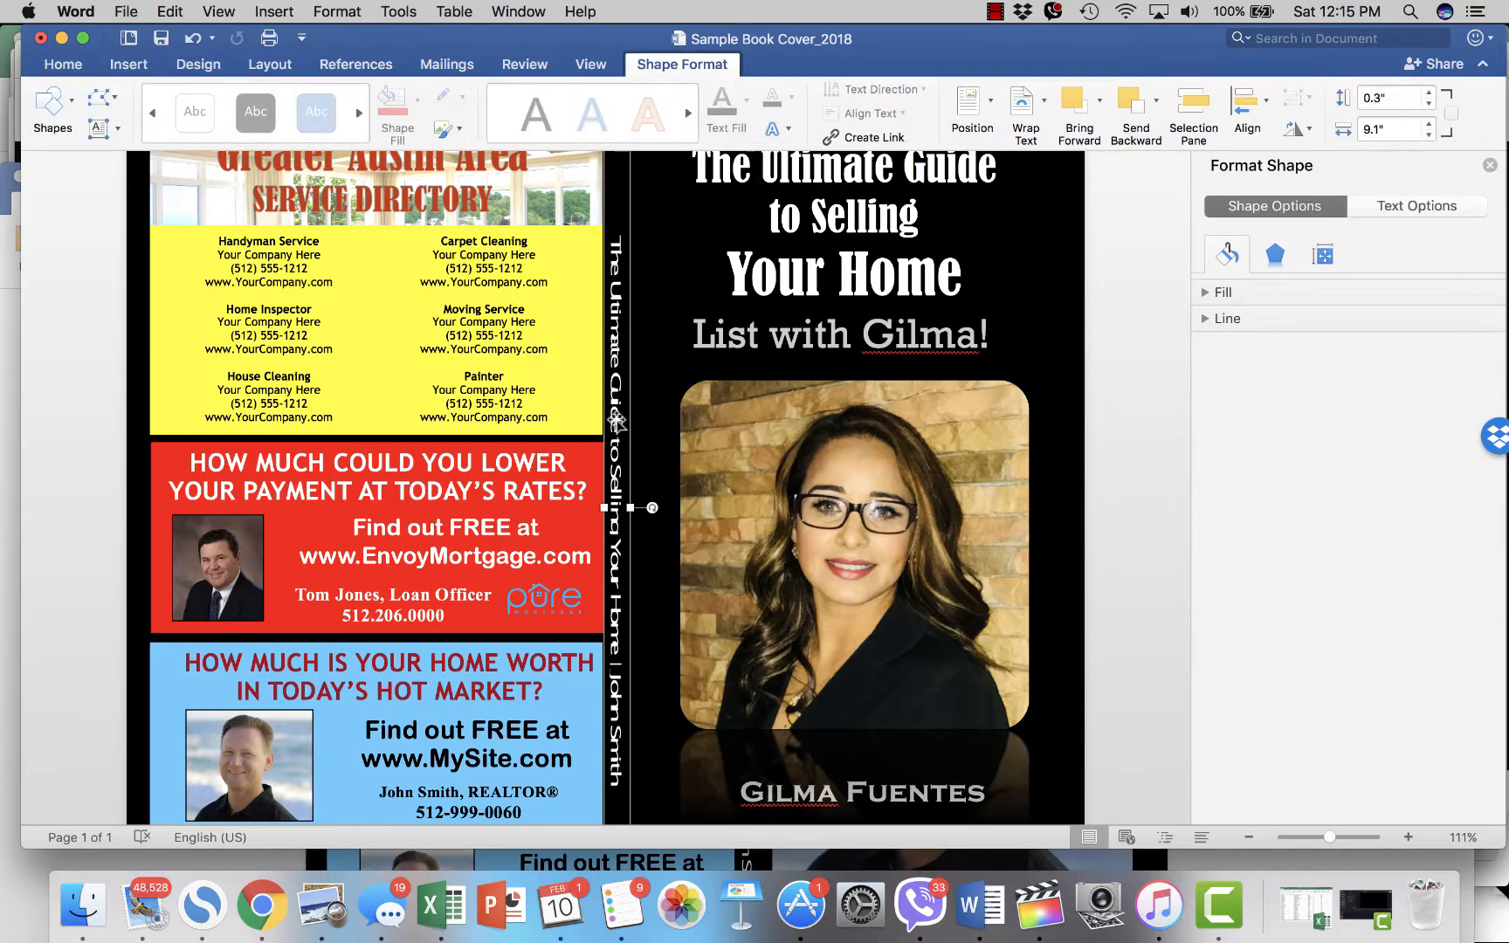
pyautogui.click(617, 421)
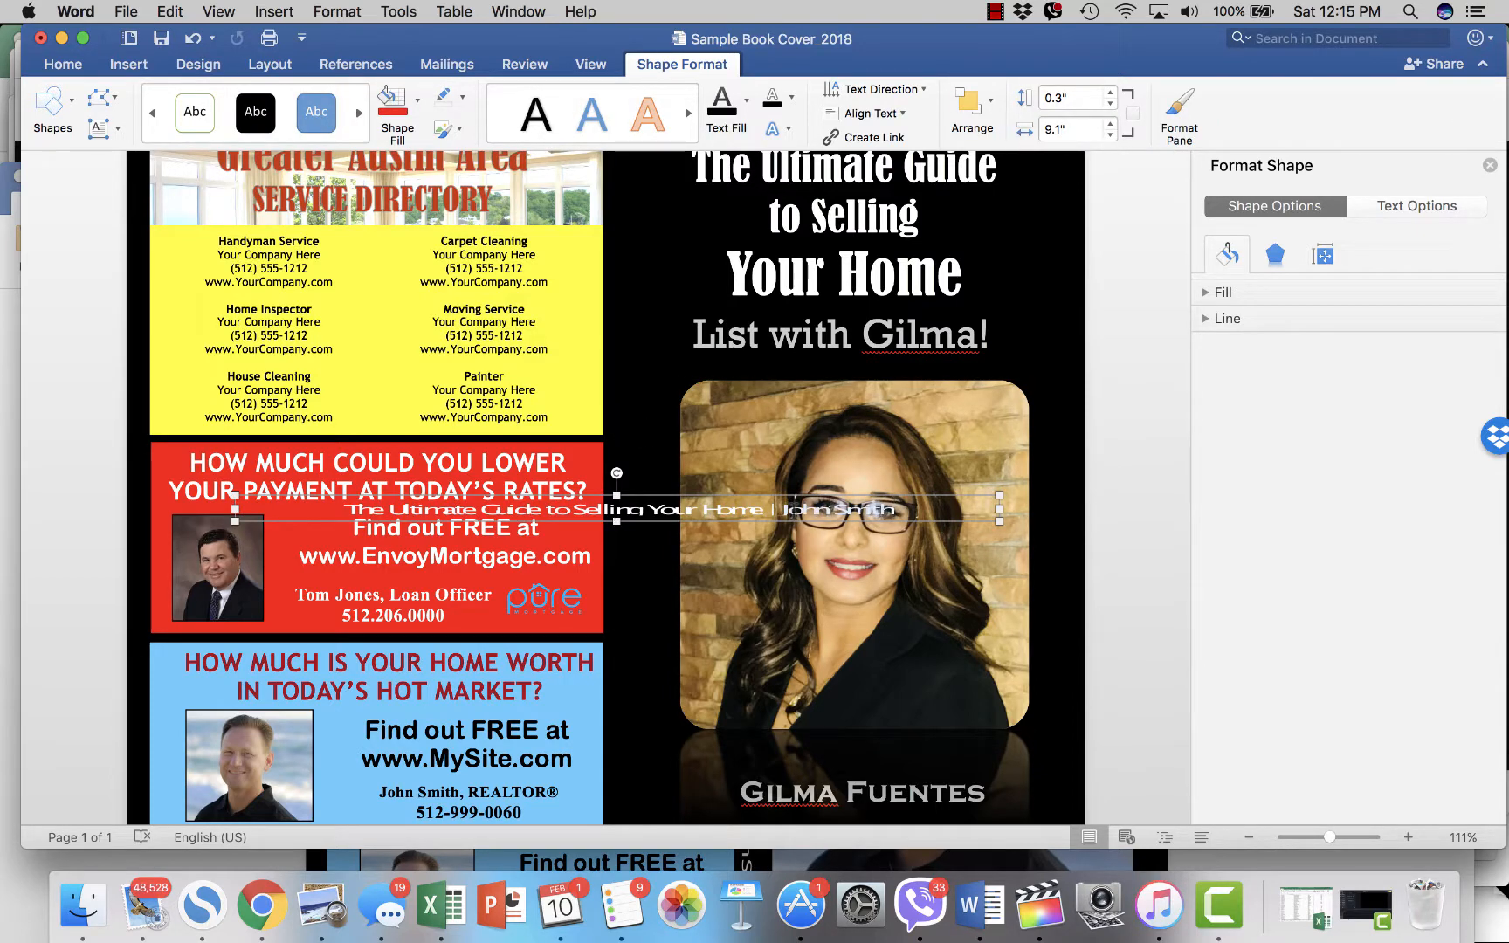
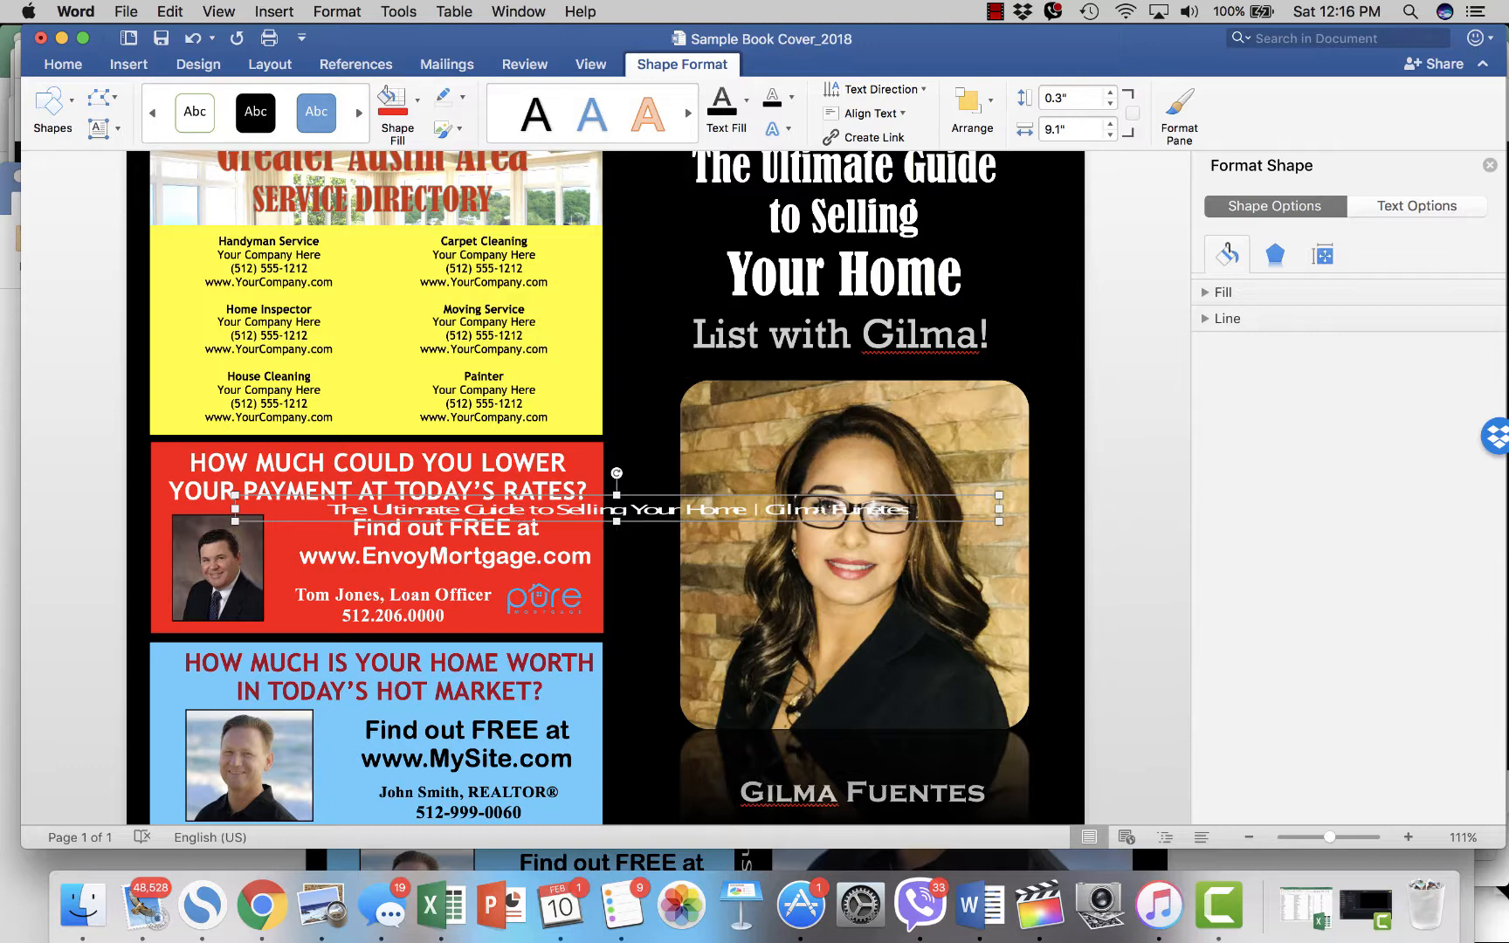
pyautogui.click(1132, 496)
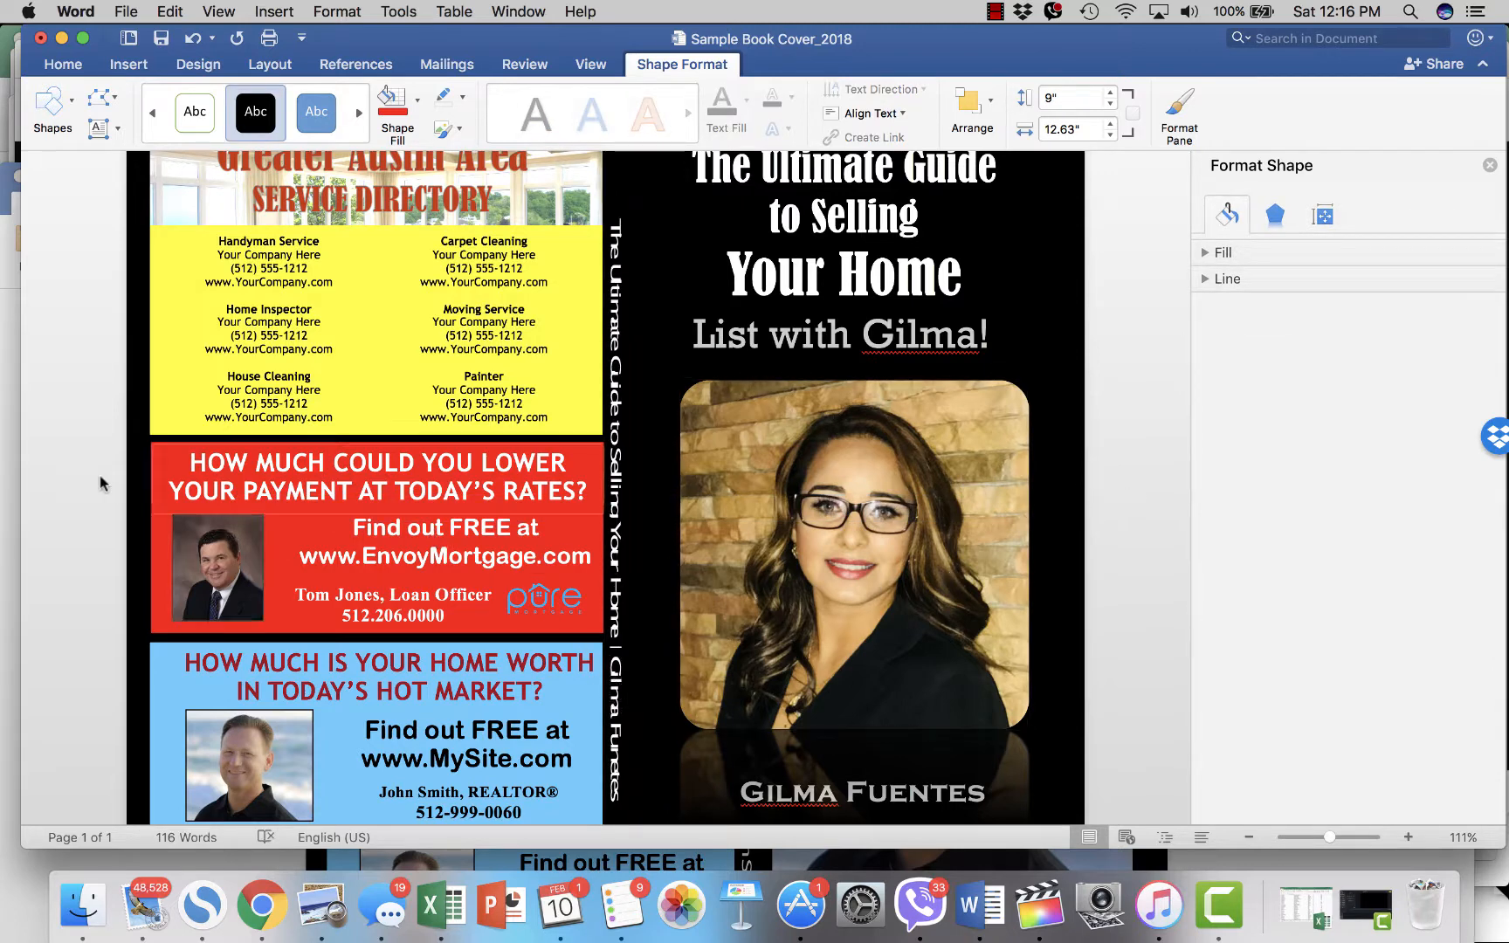
# - Change the directory header from Greater Austin Area to Greater Boston Area
pyautogui.scroll(-1, 94, 463)
pyautogui.scroll(3, 220, 330)
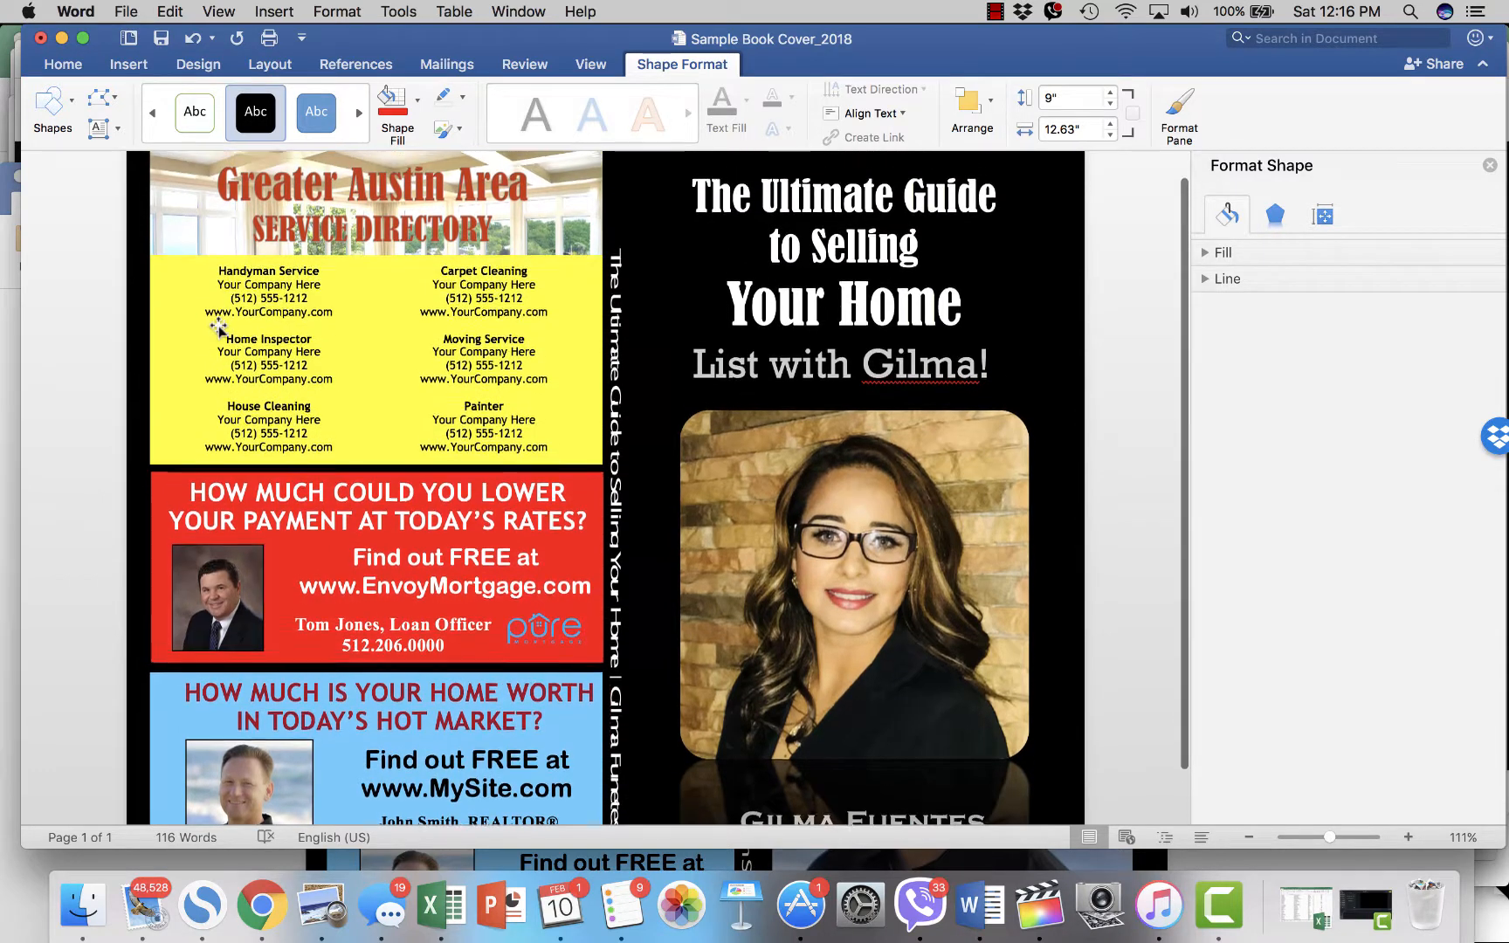
pyautogui.click(316, 291)
pyautogui.click(401, 190)
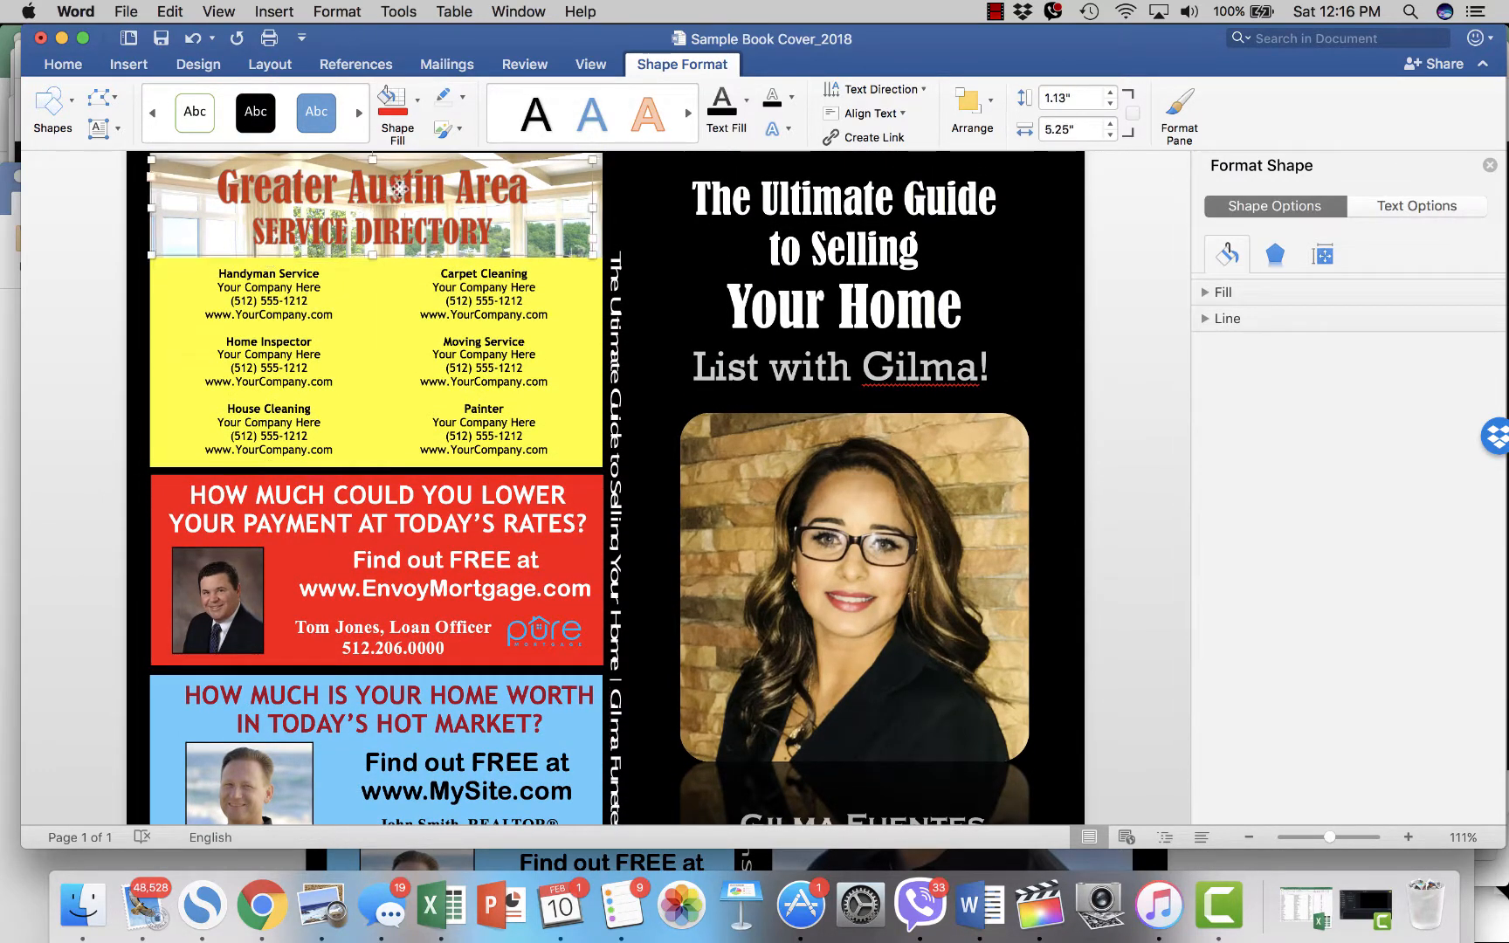
pyautogui.doubleClick(413, 187)
pyautogui.click(414, 187)
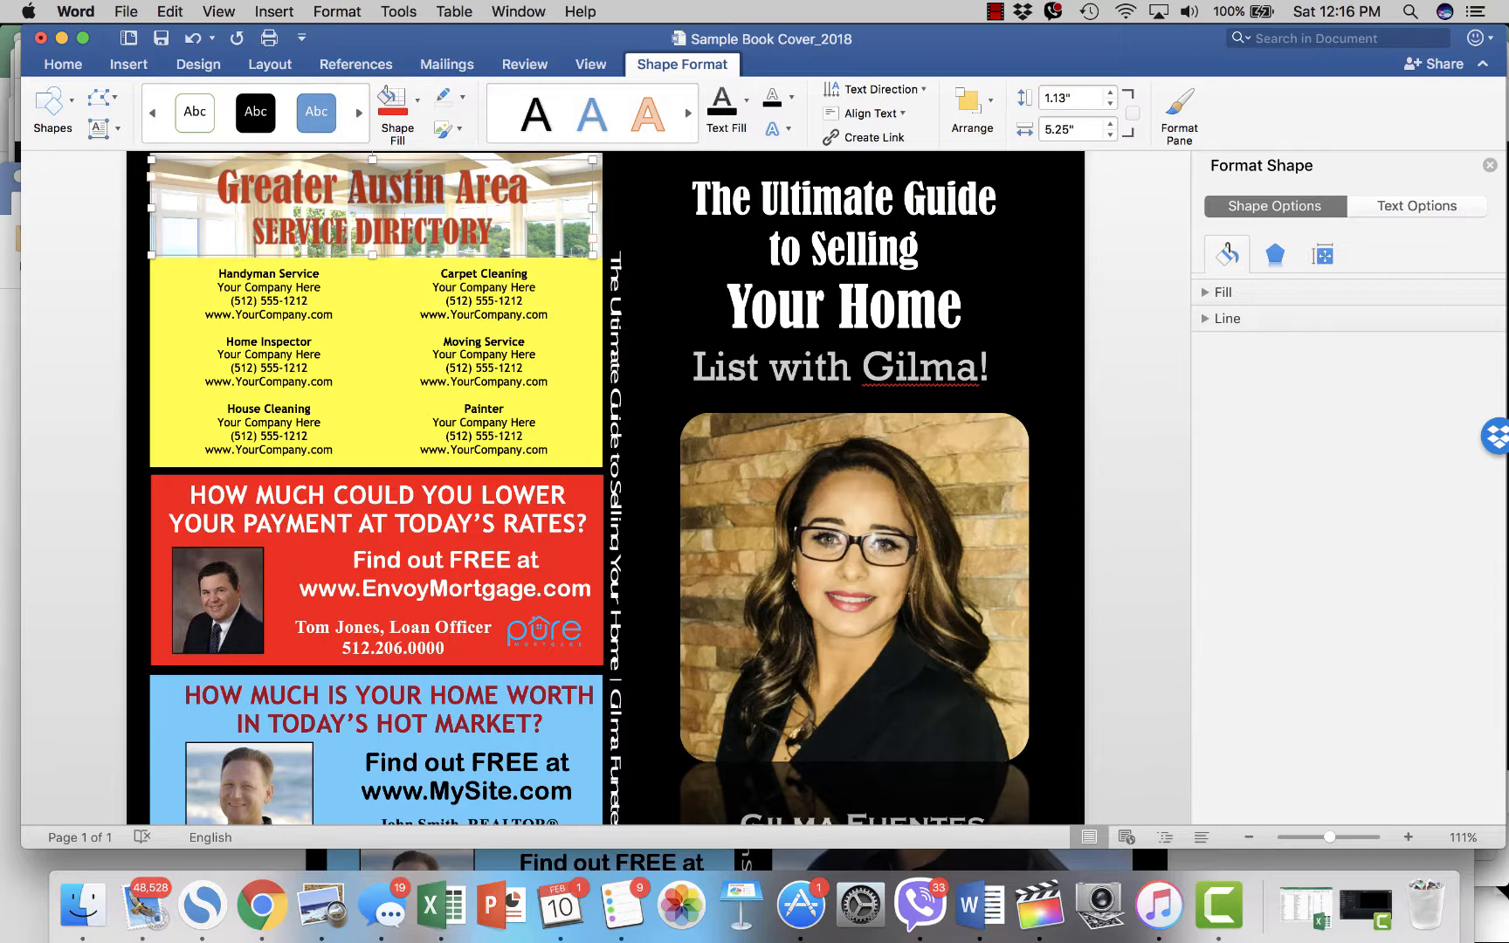
pyautogui.write('Boston')
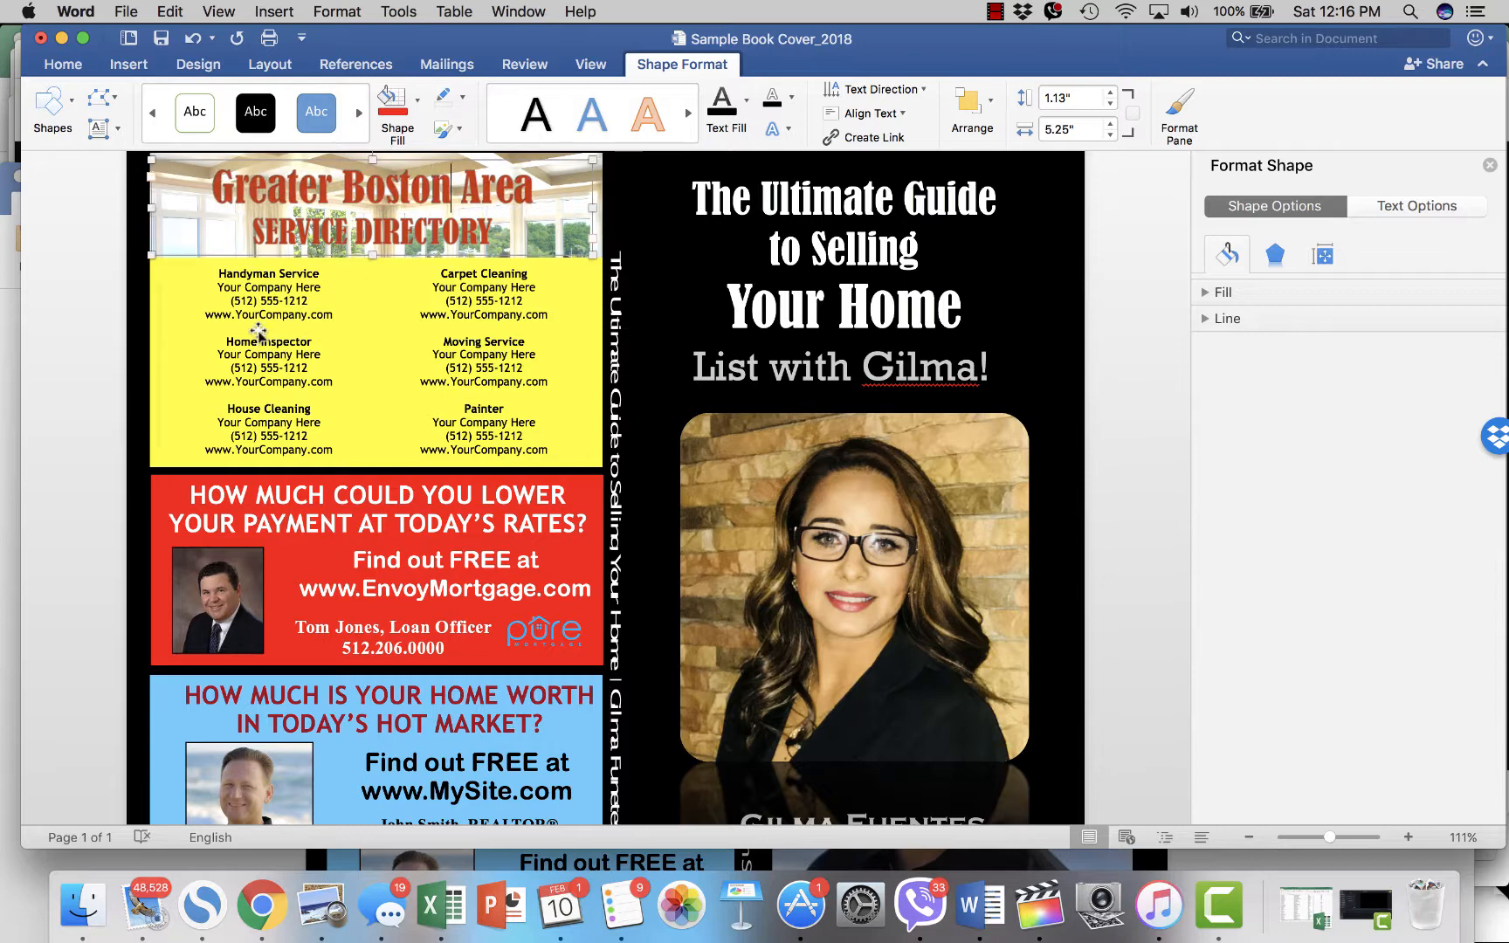
# - Enter Johns Handywork as the Handyman Service company name
pyautogui.click(253, 325)
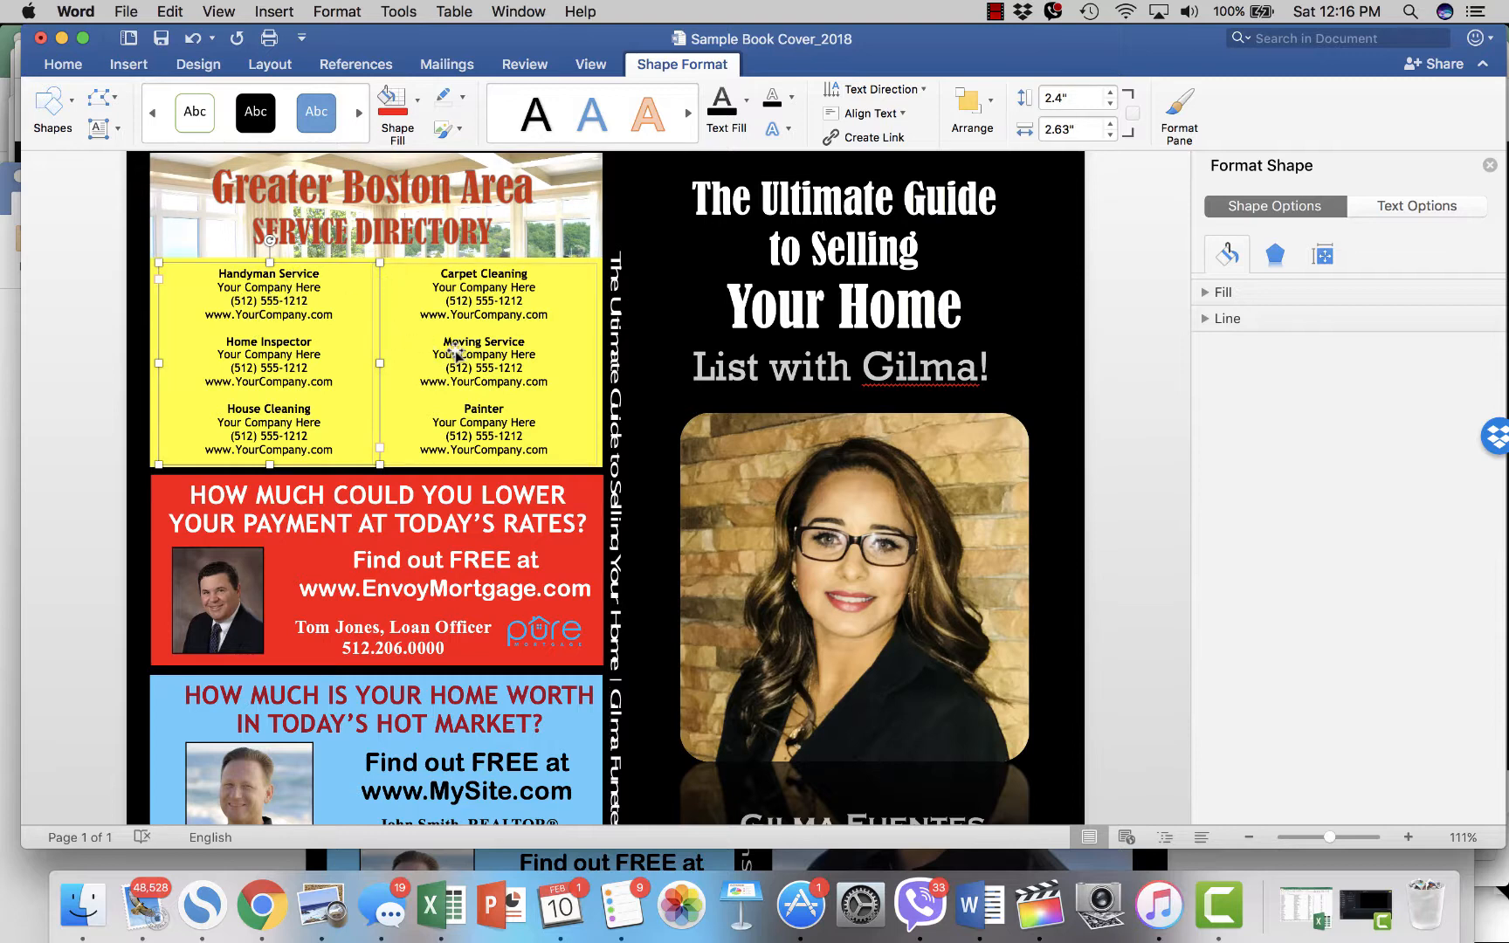
pyautogui.click(493, 316)
pyautogui.click(303, 312)
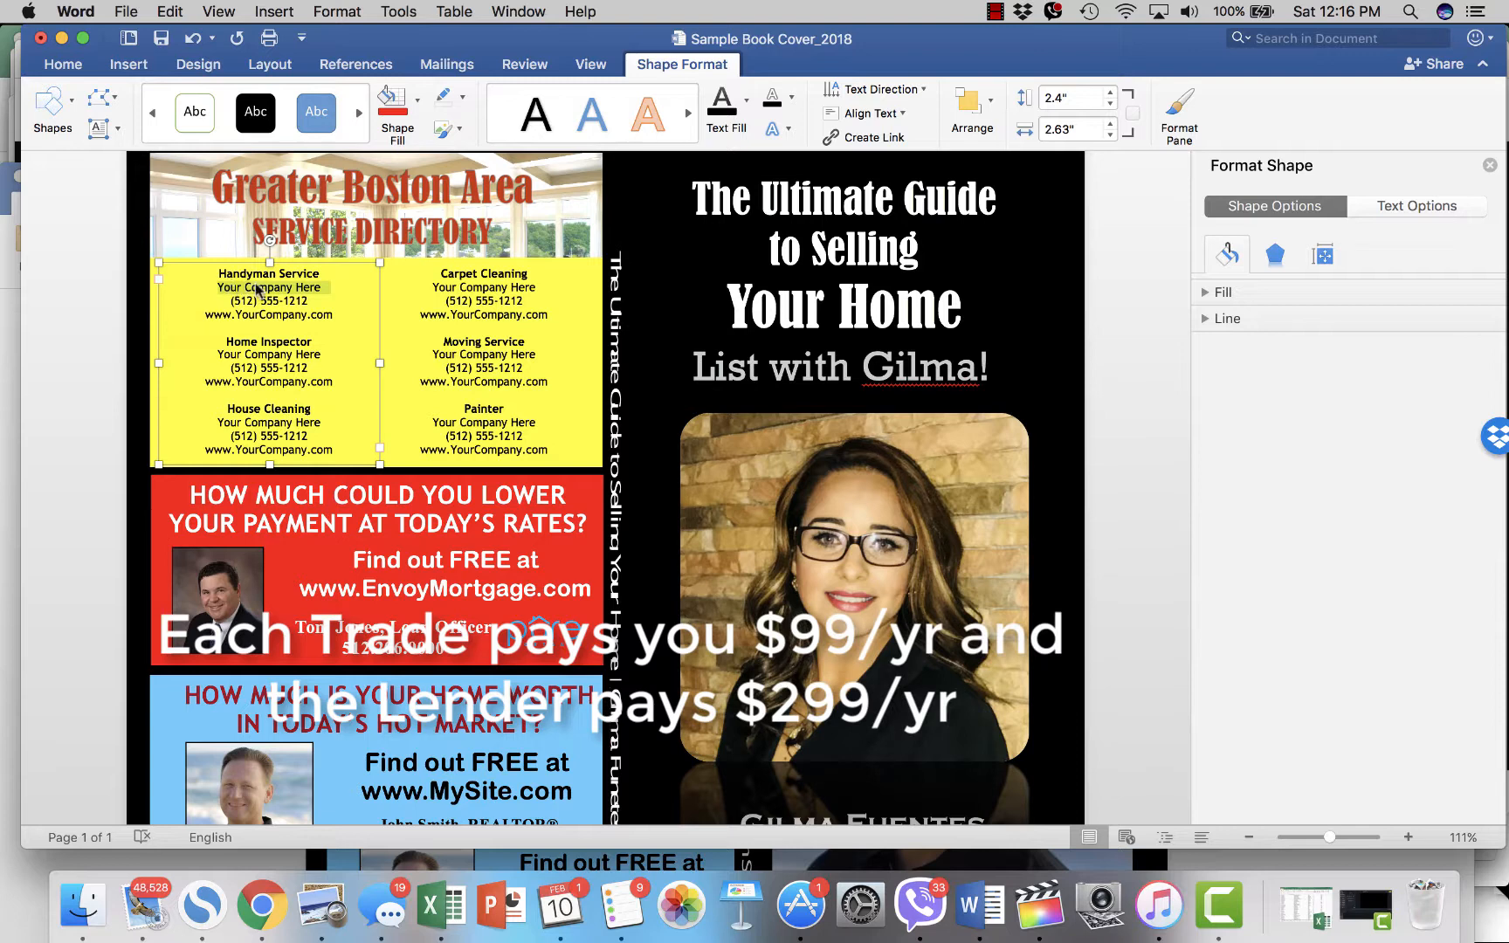
pyautogui.click(300, 287)
pyautogui.moveTo(321, 284); pyautogui.dragTo(219, 286)
pyautogui.write('Joh')
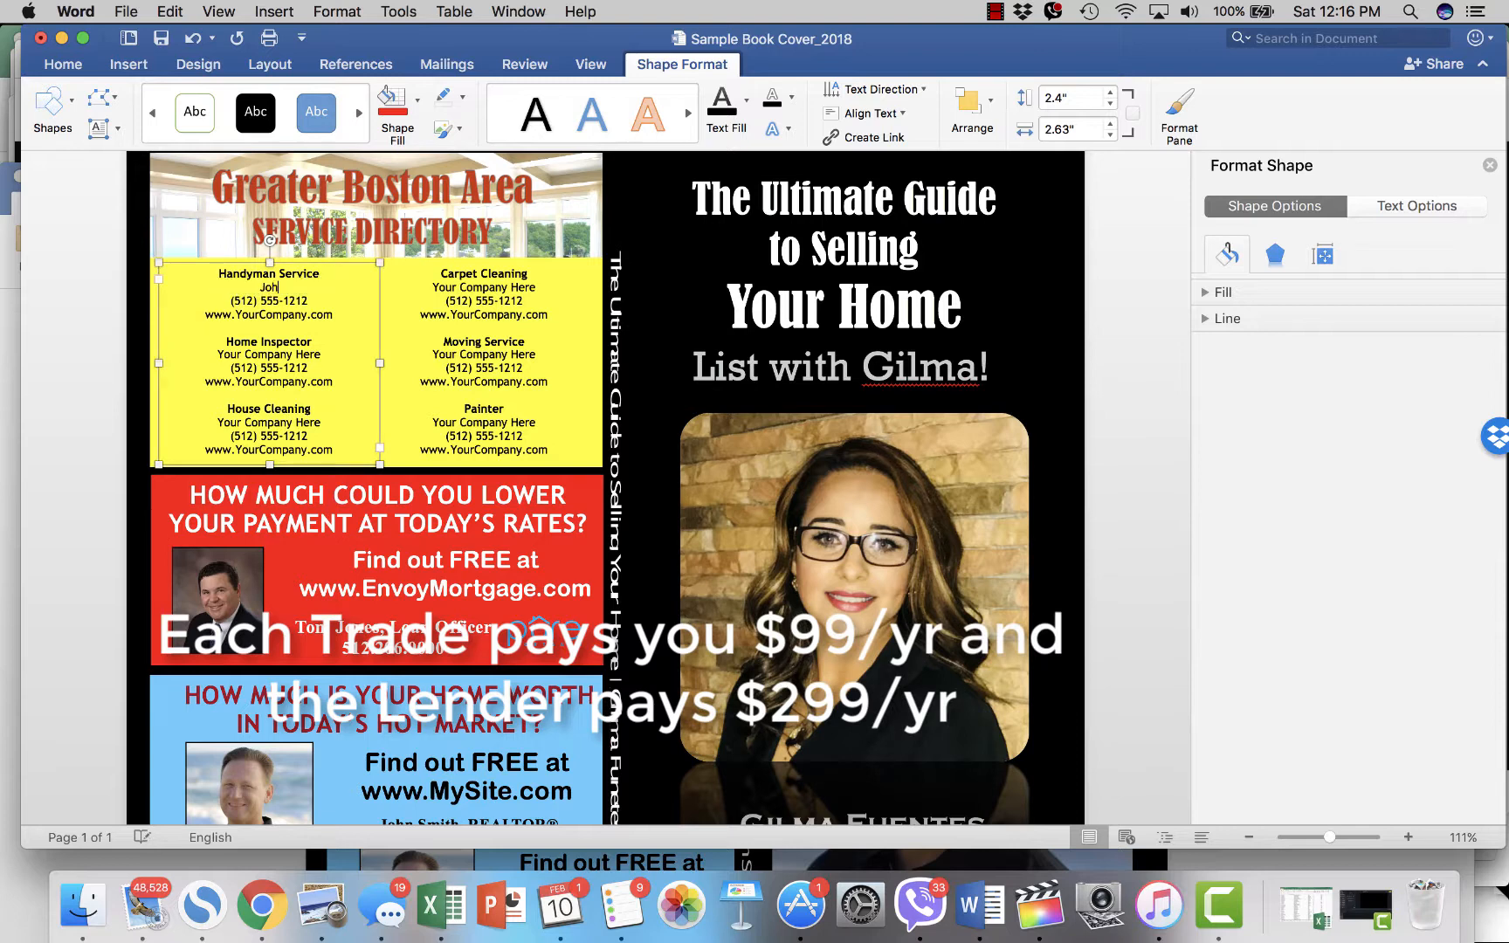
pyautogui.write('ns Handy S')
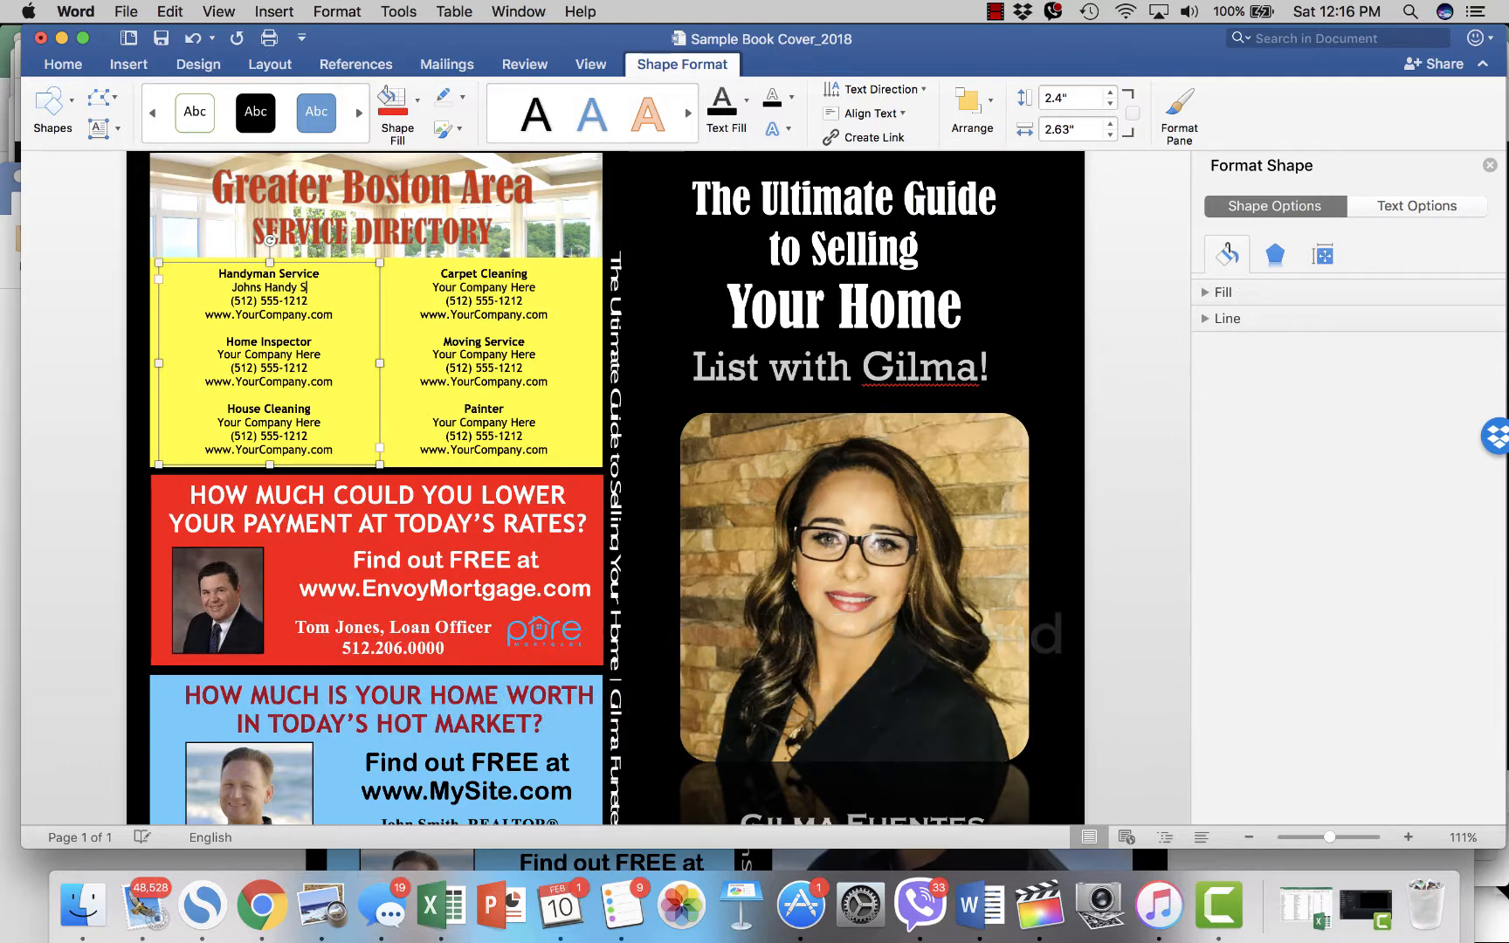
pyautogui.press('BackSpace')
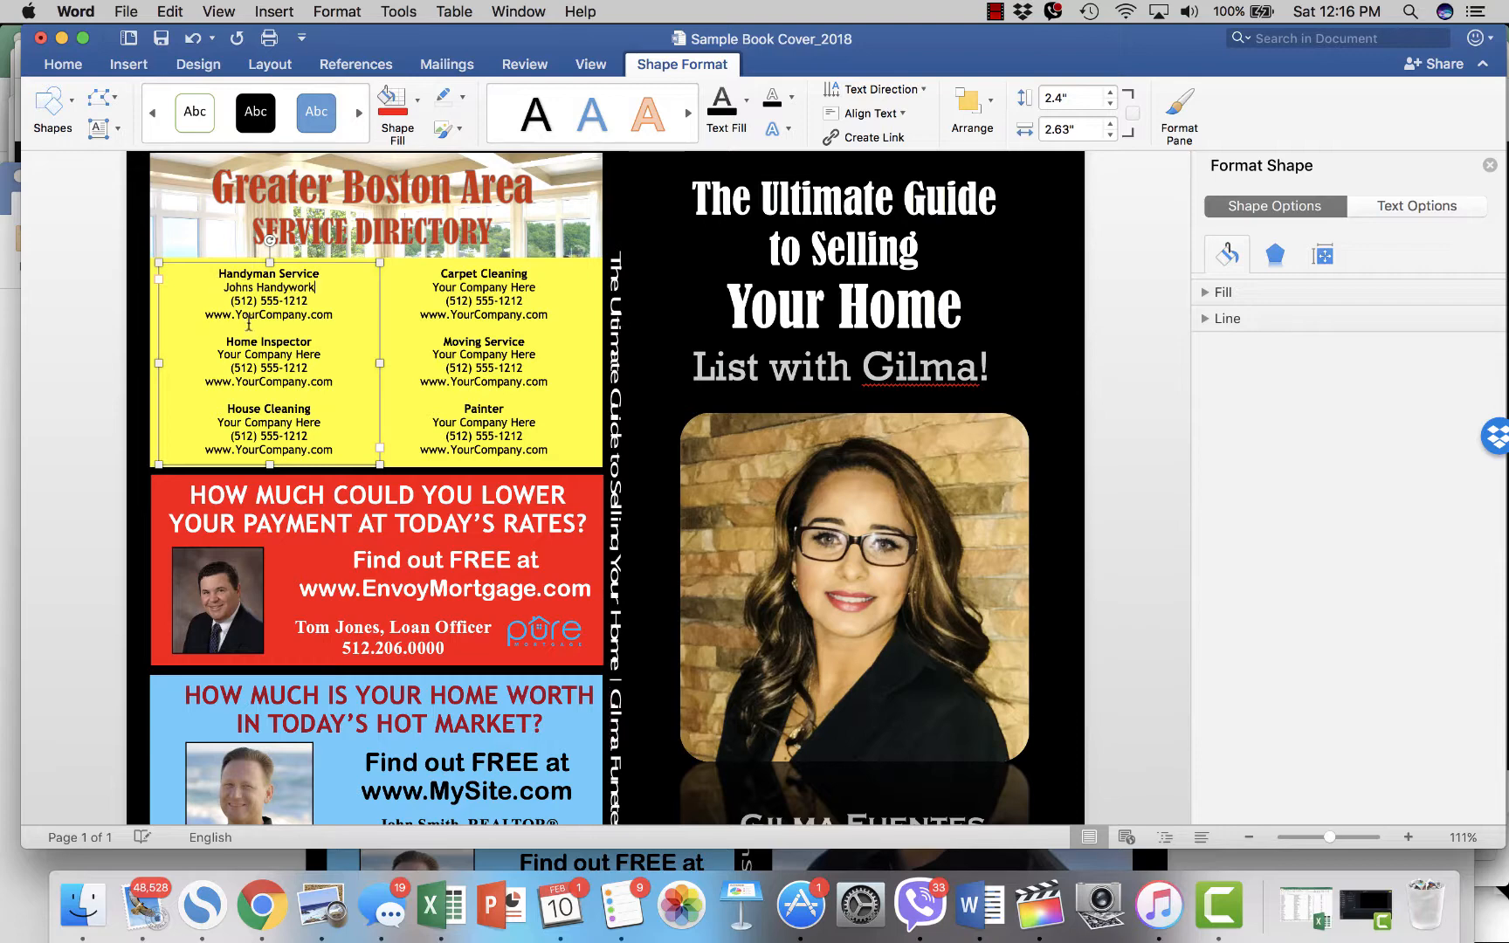
pyautogui.moveTo(289, 301); pyautogui.dragTo(261, 300)
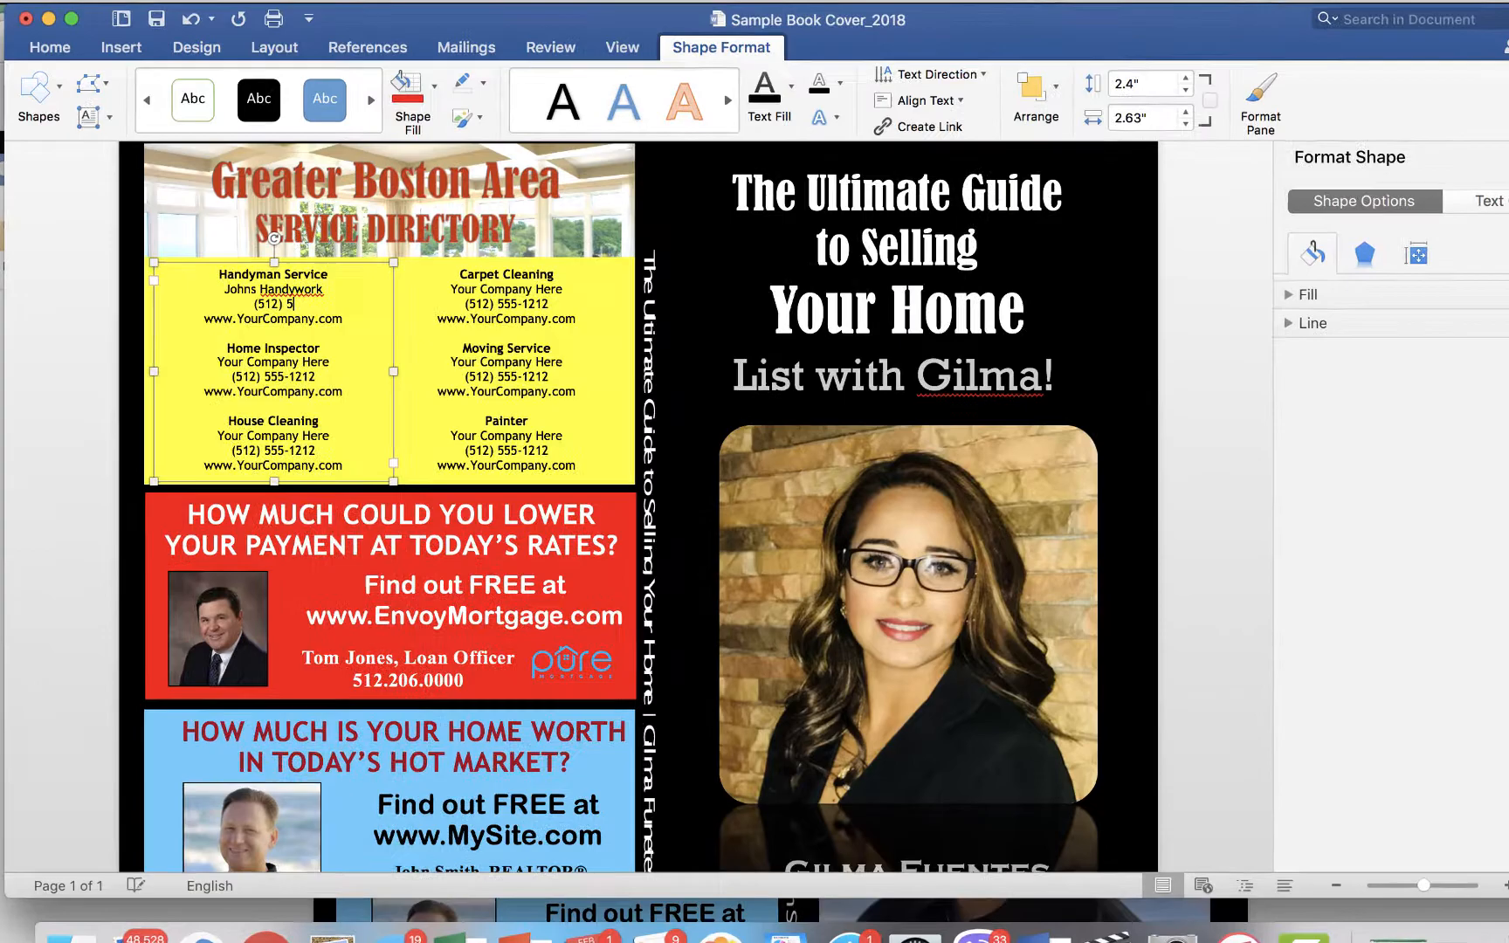
pyautogui.write('532')
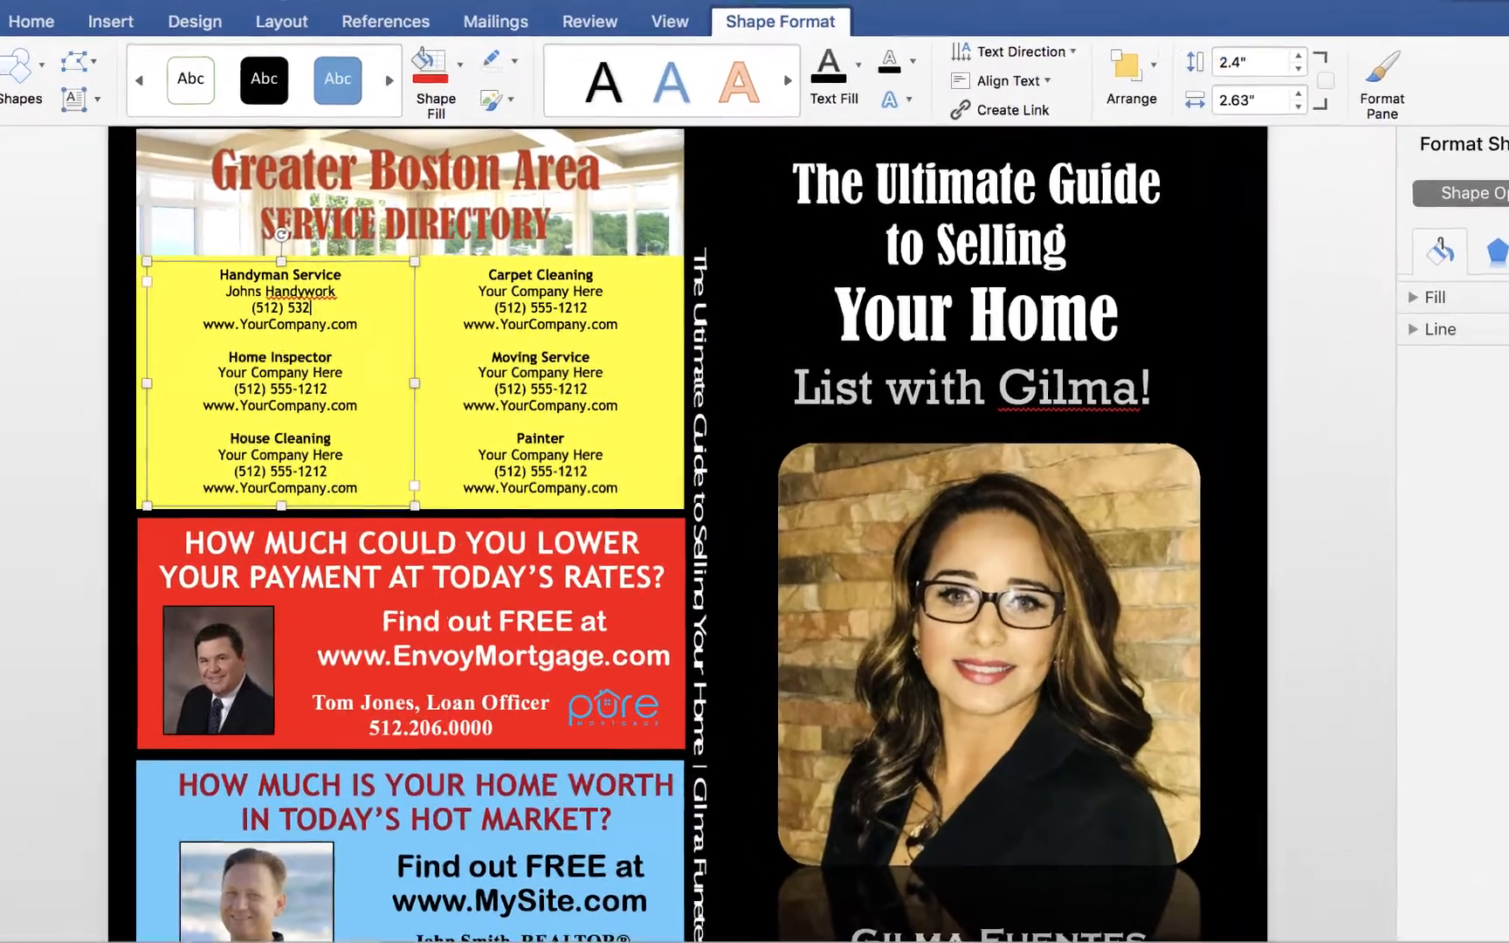
pyautogui.write('-0999')
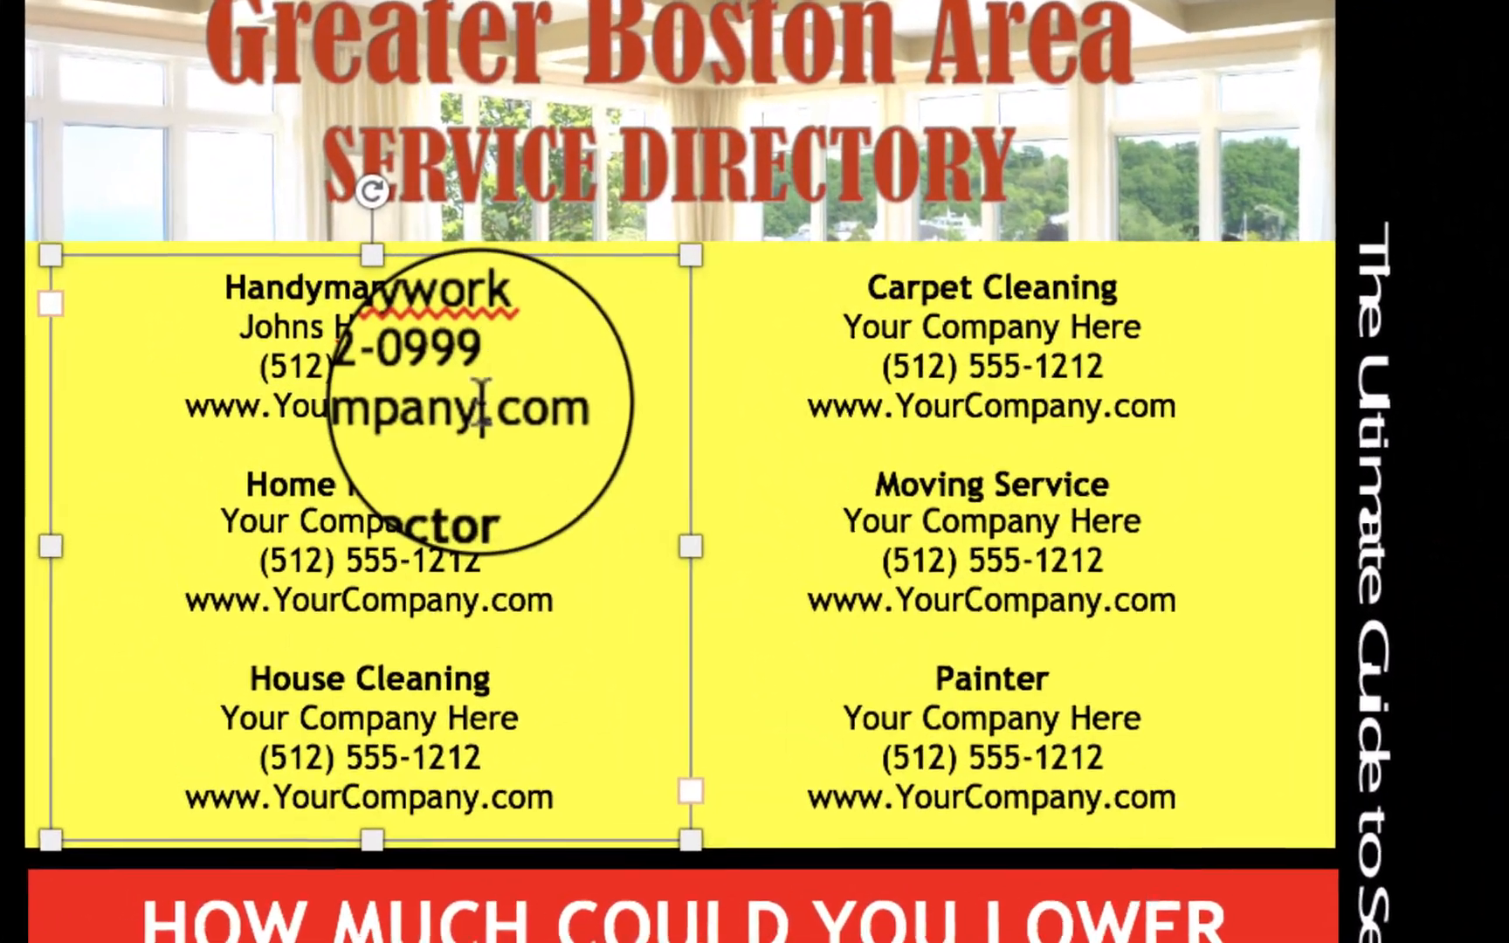
pyautogui.moveTo(443, 389); pyautogui.dragTo(272, 400)
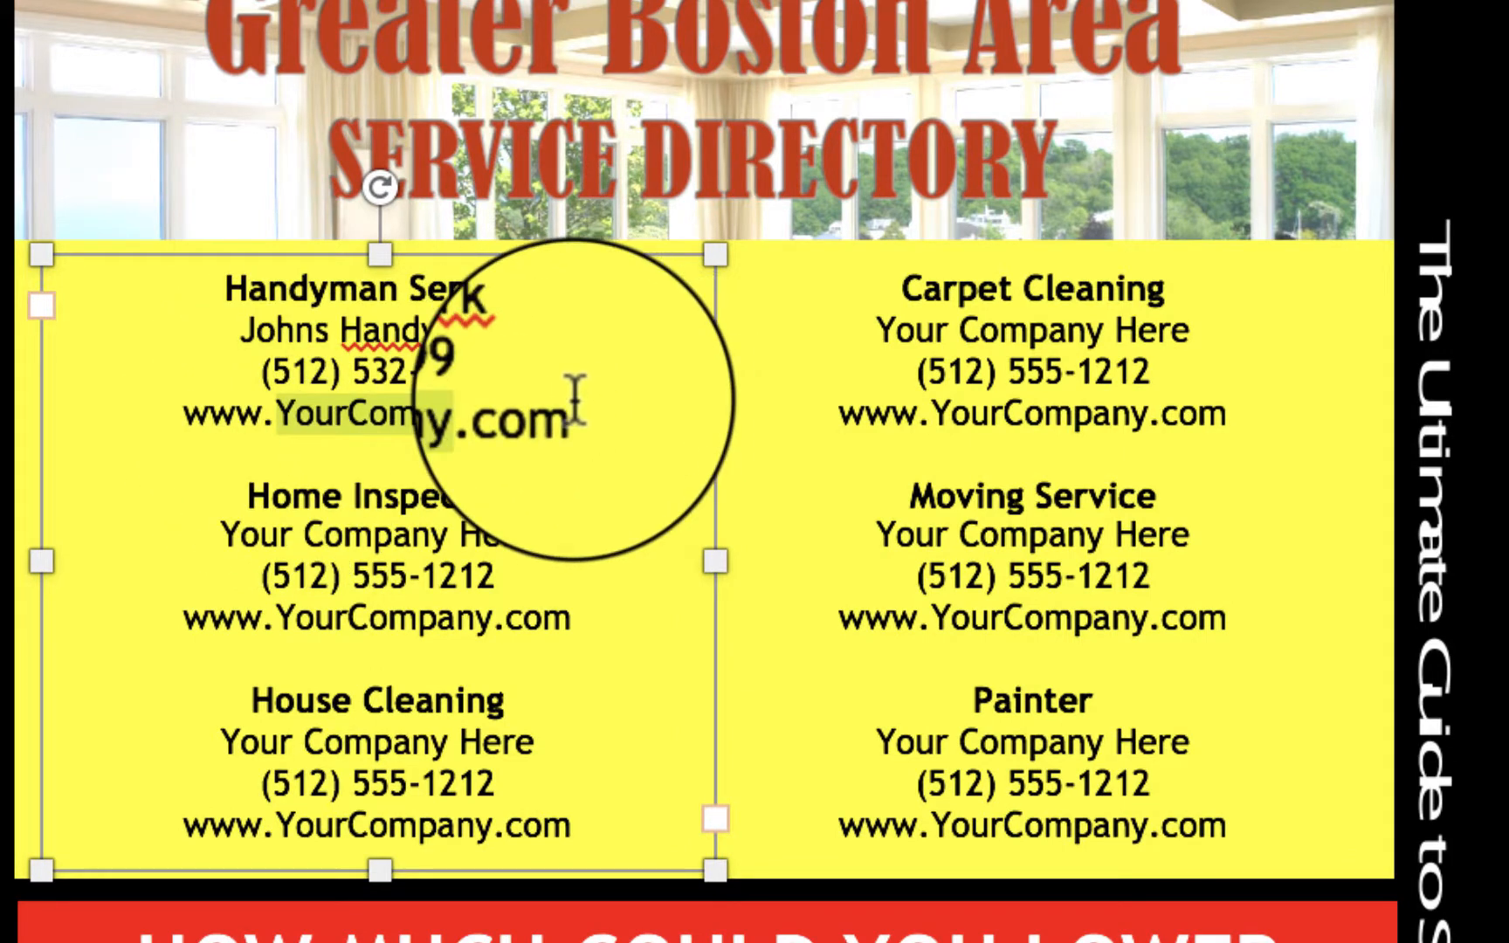
pyautogui.write('Johns')
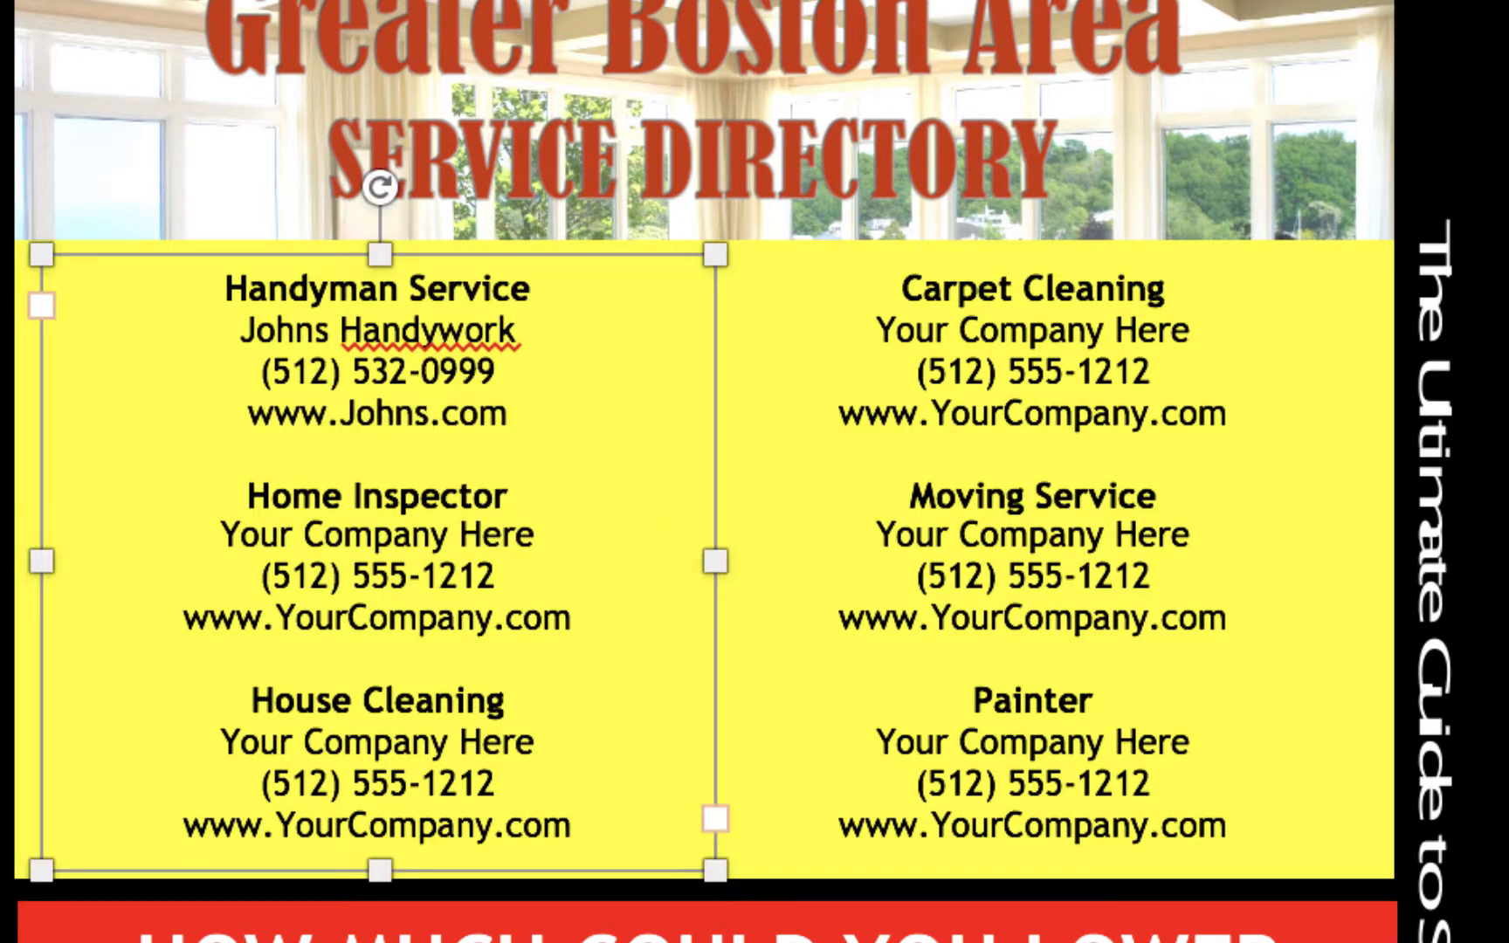
pyautogui.write('ndywork')
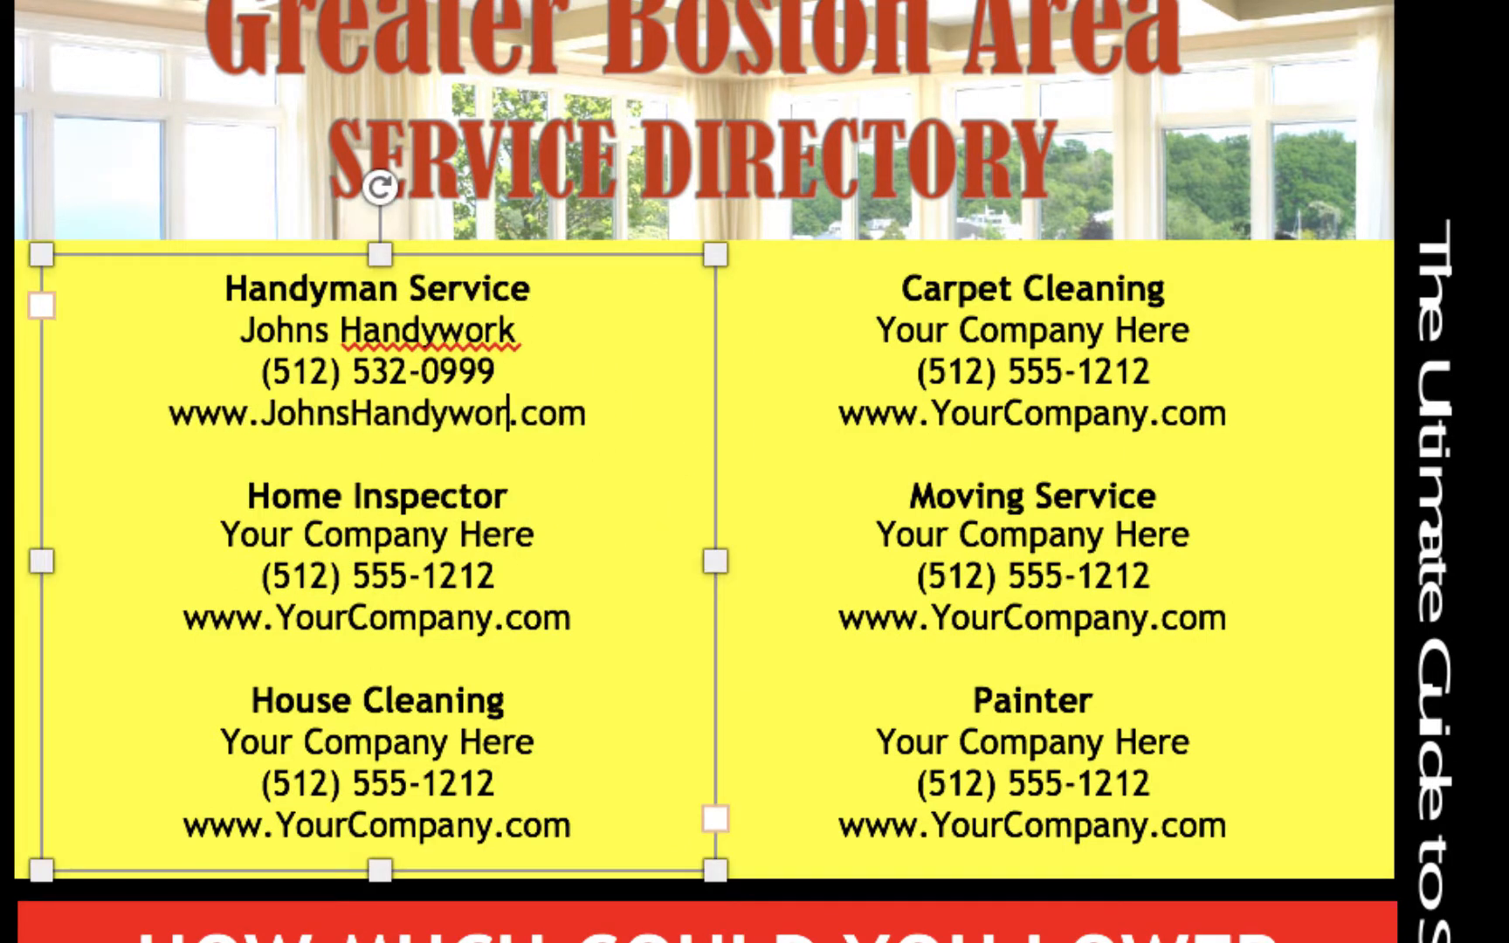
pyautogui.click(3, 319)
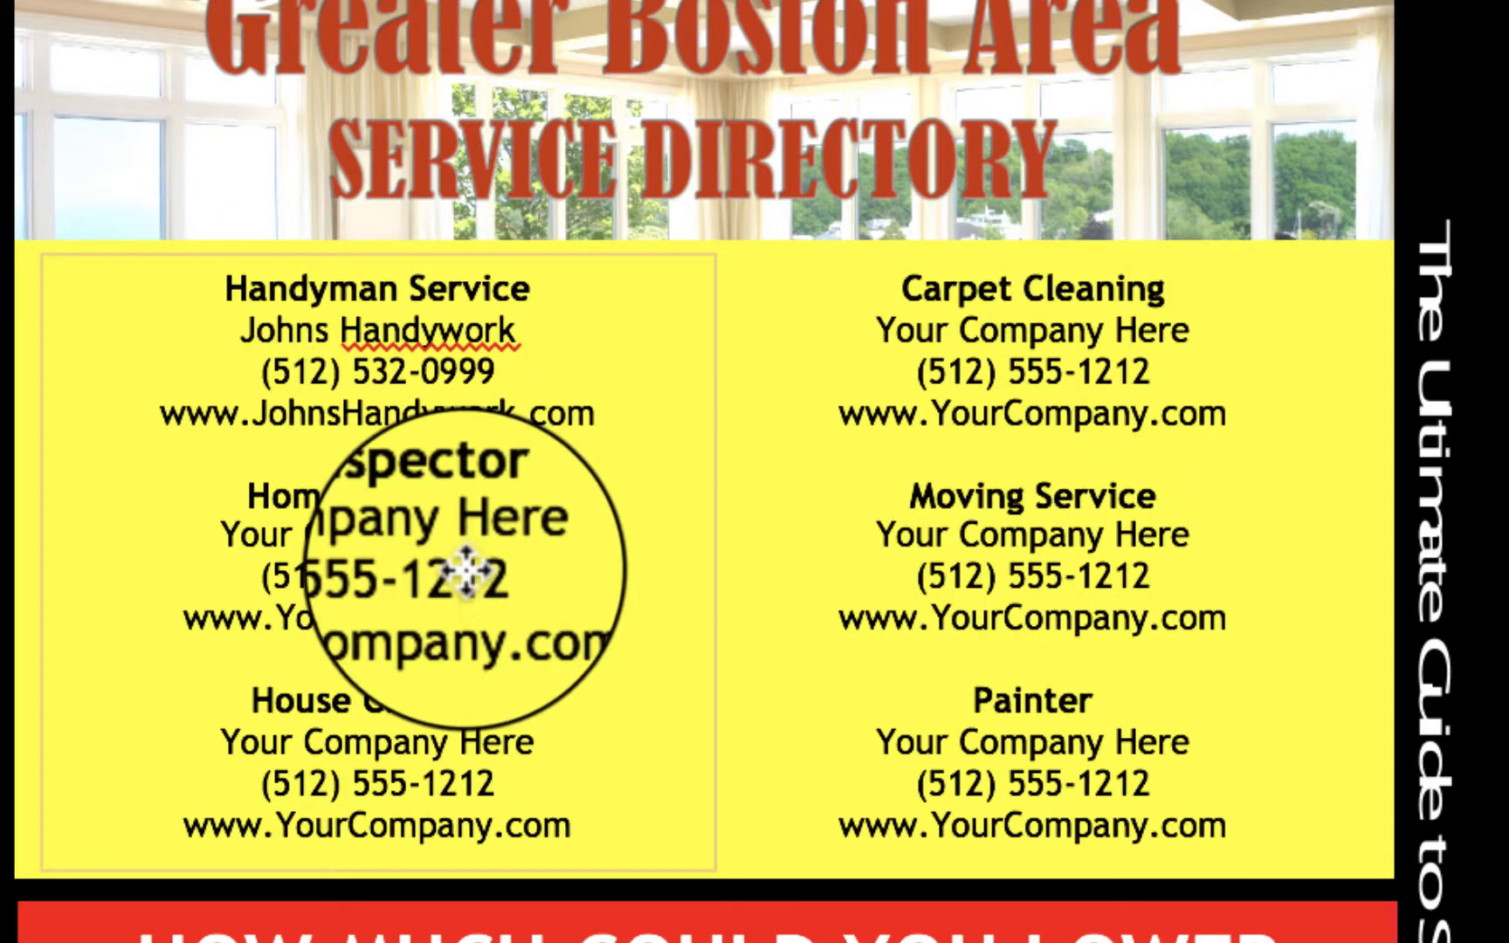
pyautogui.click(476, 737)
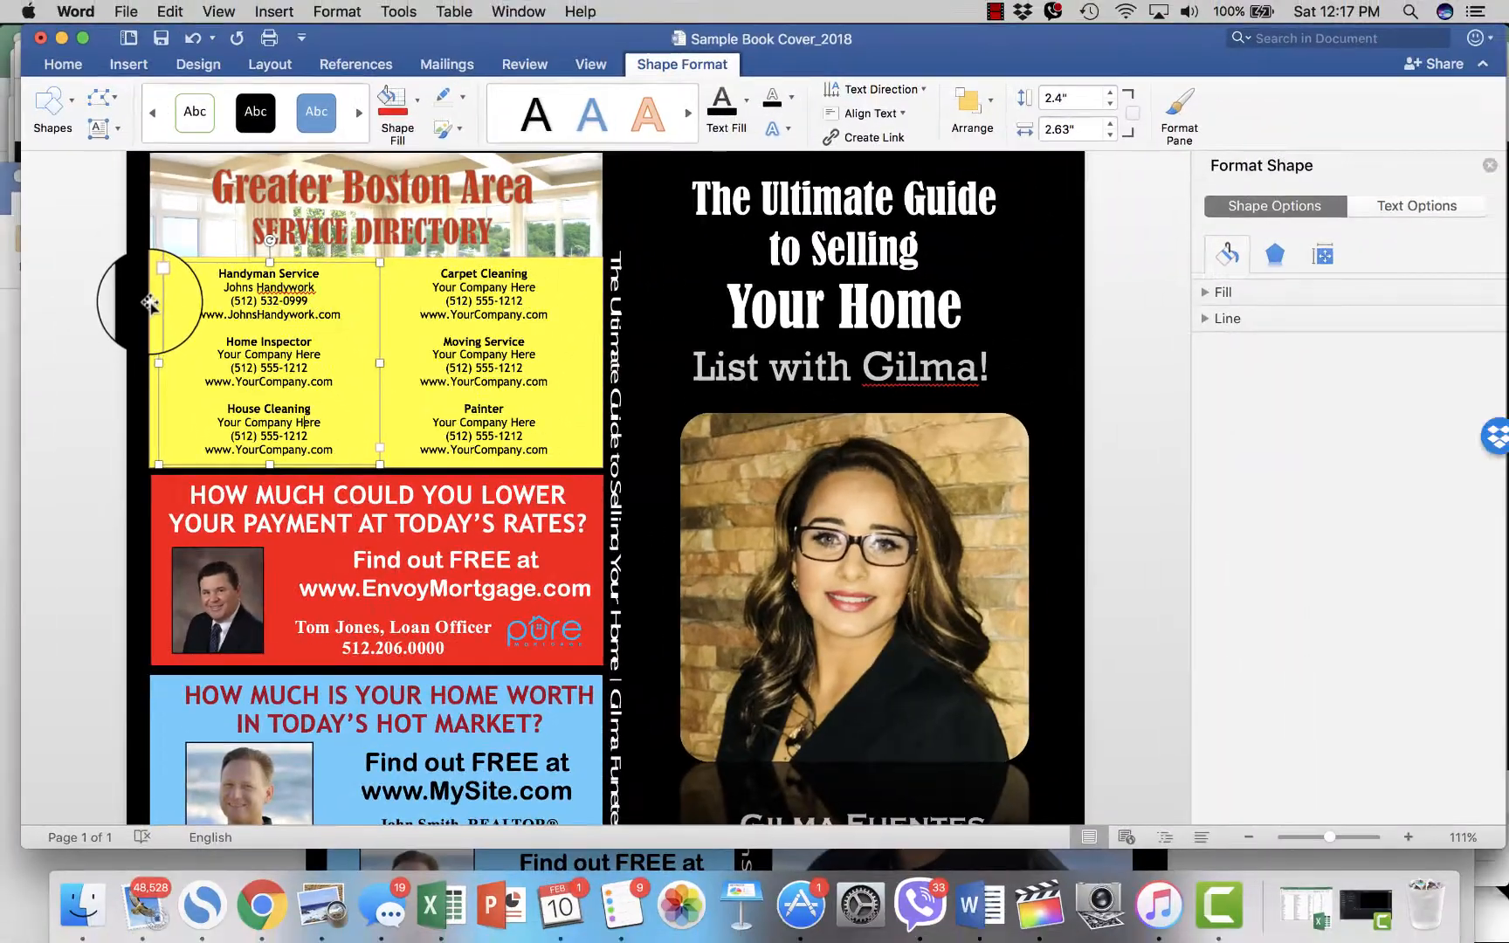
pyautogui.click(150, 301)
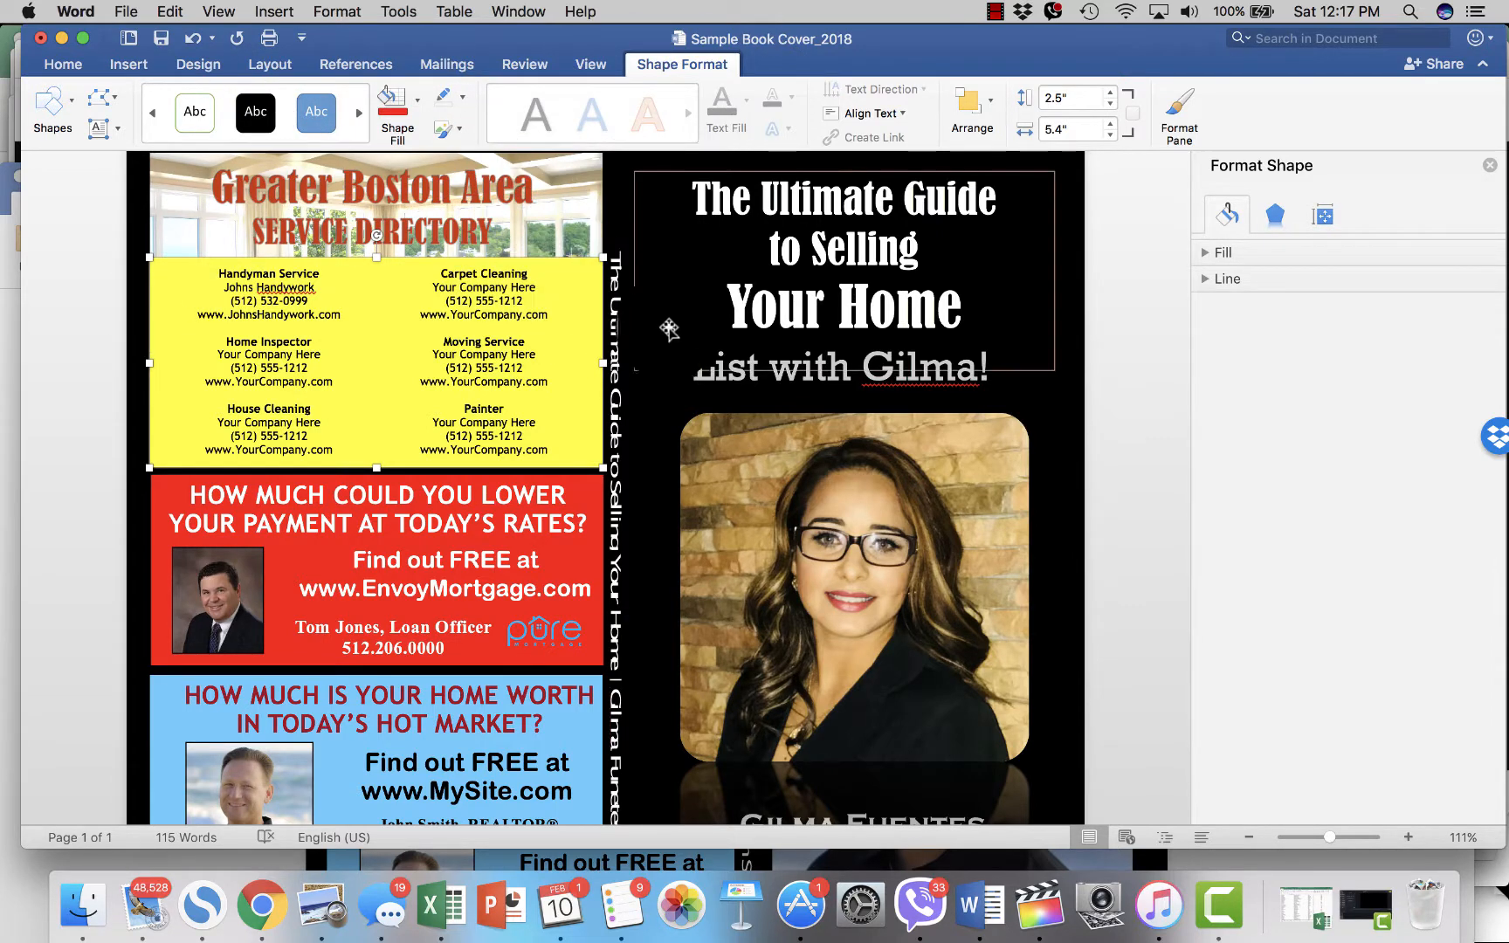
pyautogui.click(937, 268)
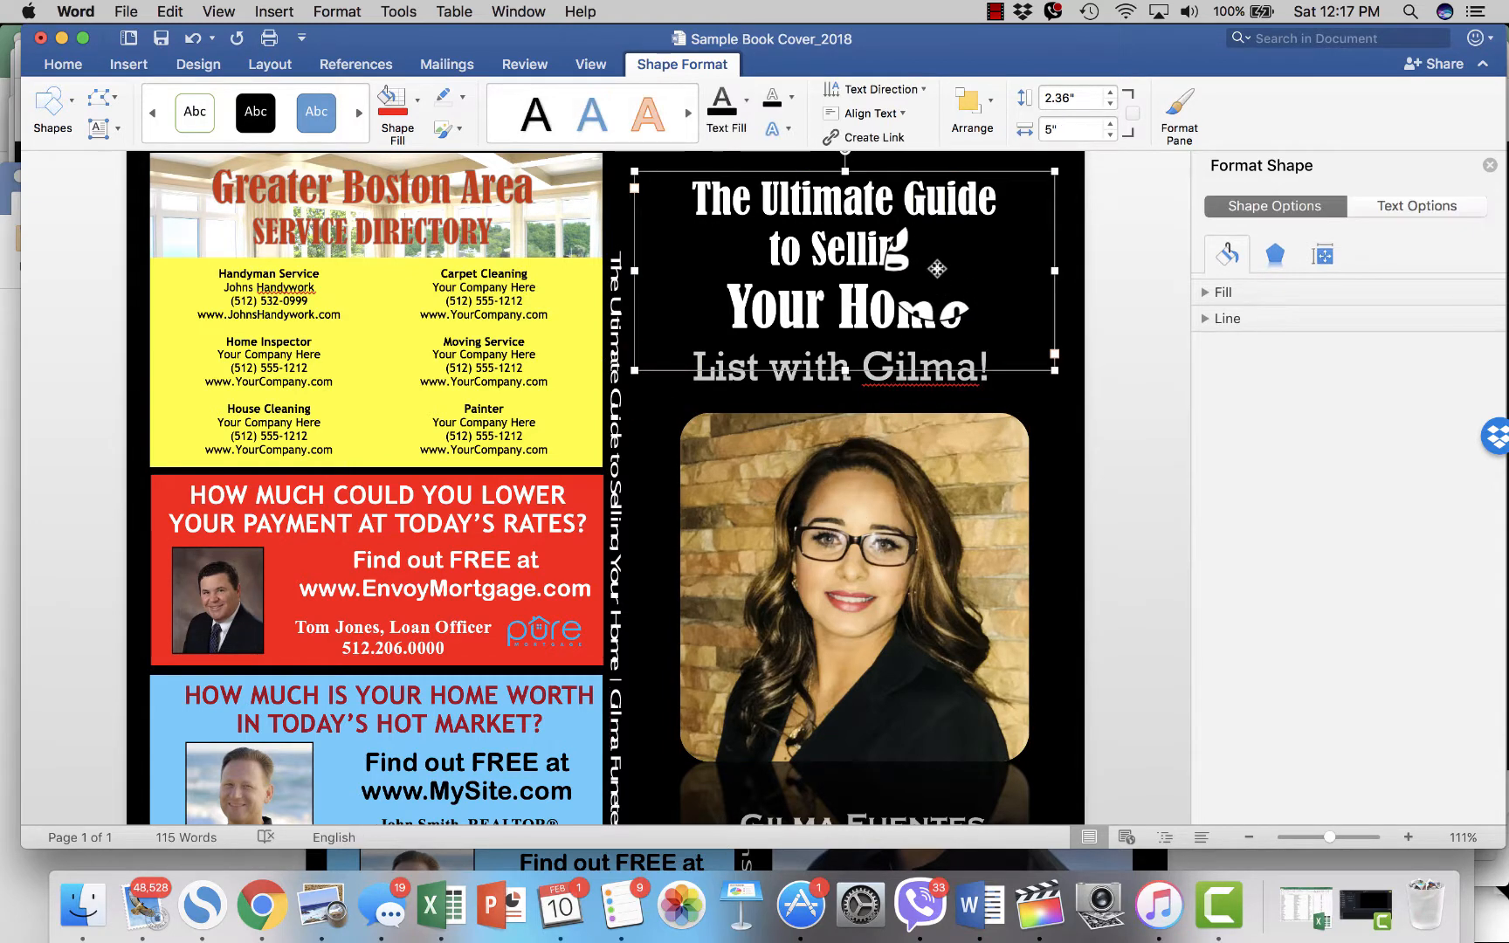
pyautogui.click(292, 504)
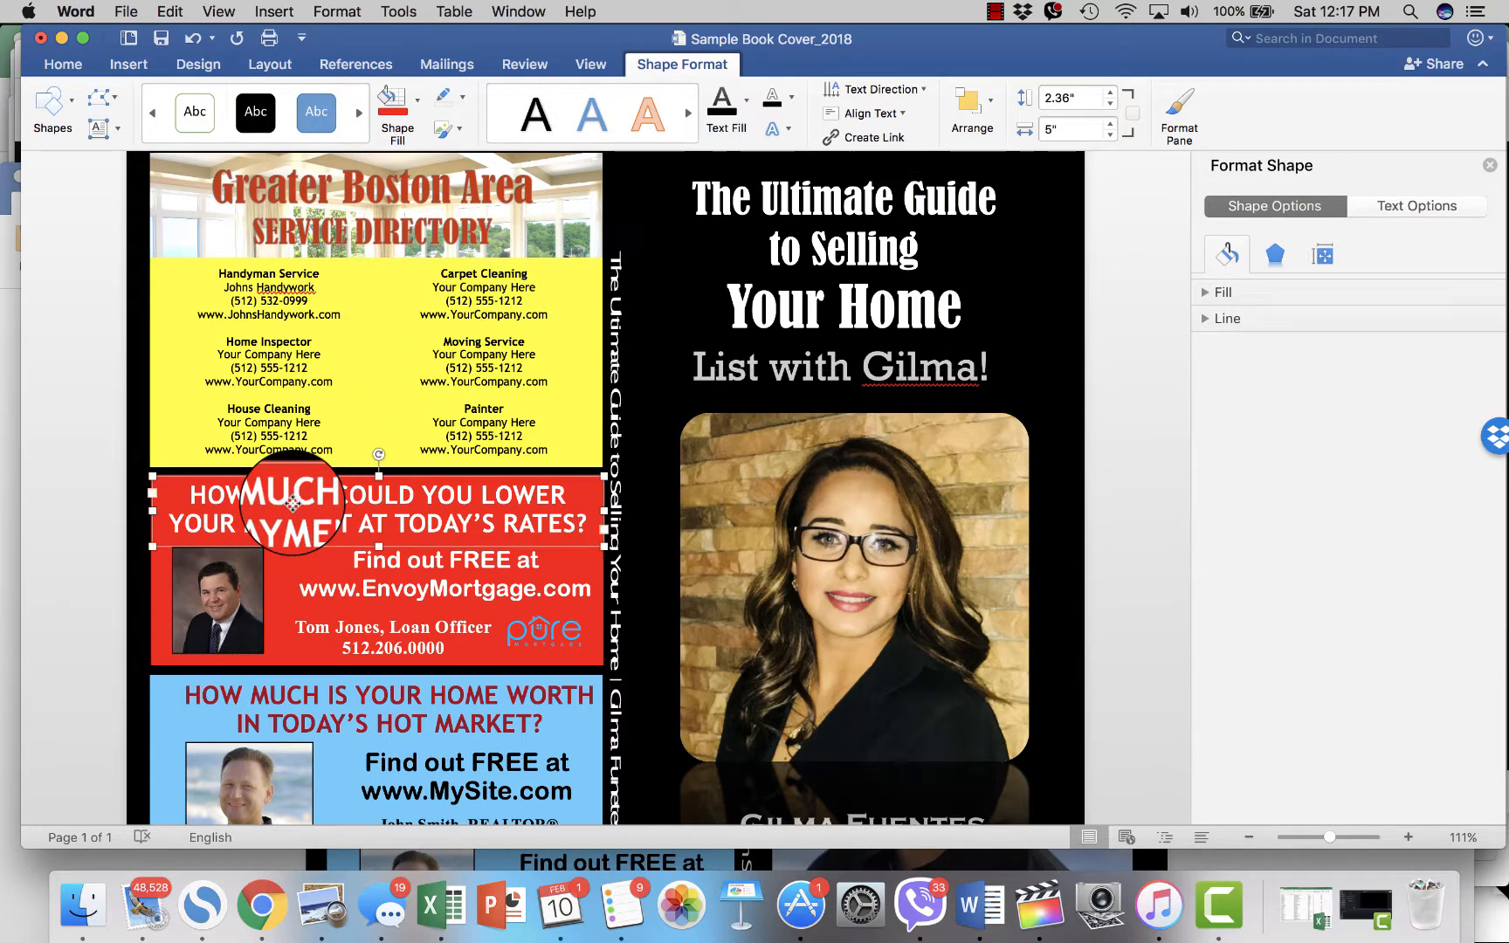
pyautogui.click(73, 68)
pyautogui.press('super+a')
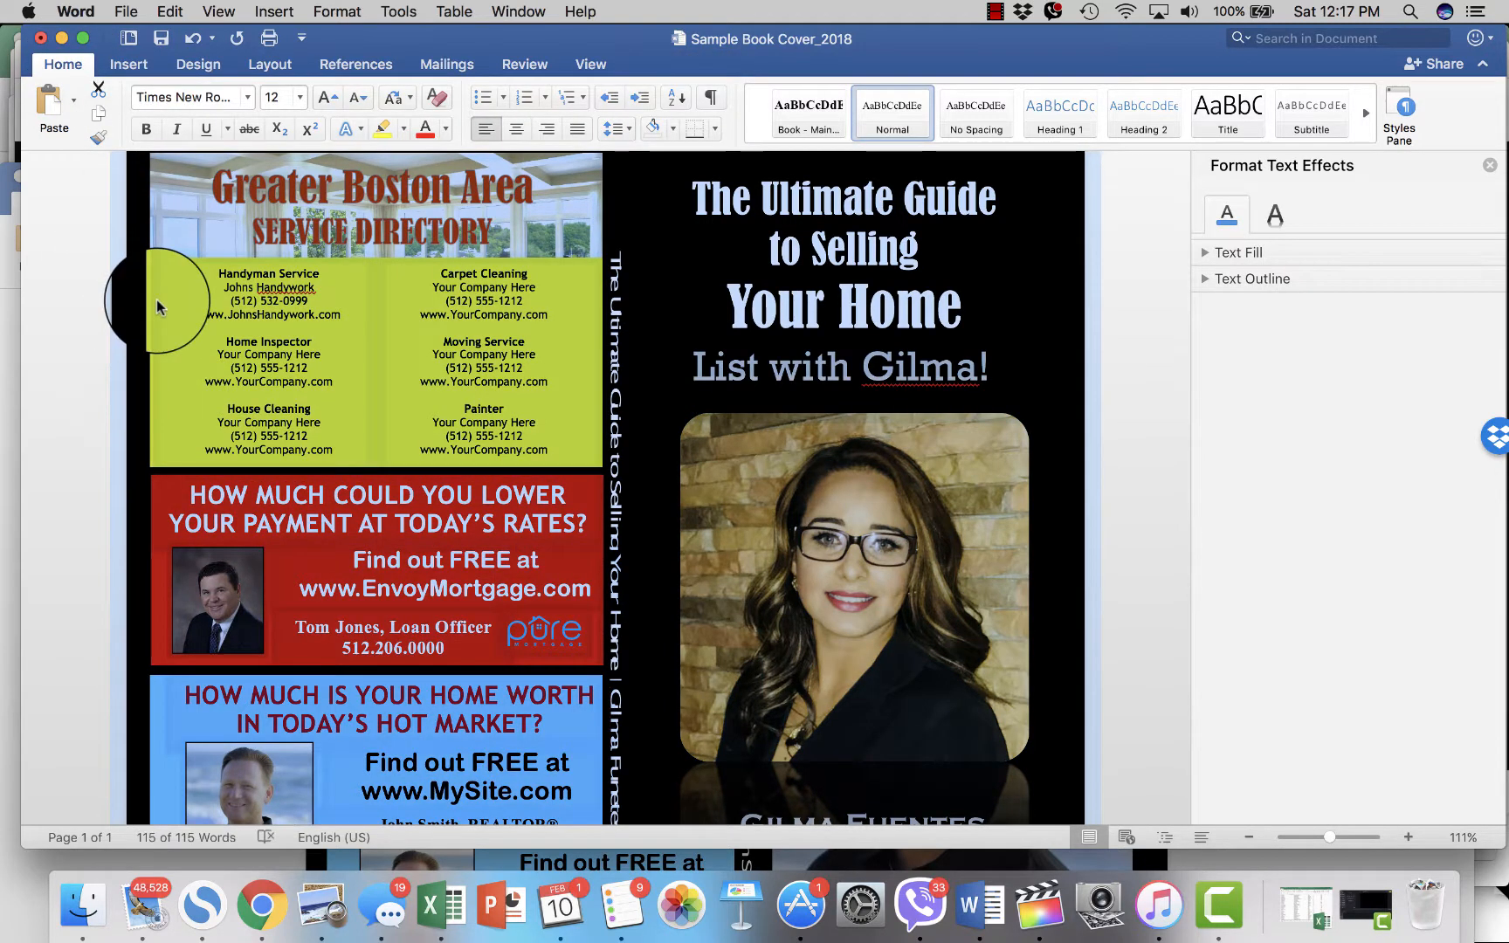
pyautogui.click(157, 302)
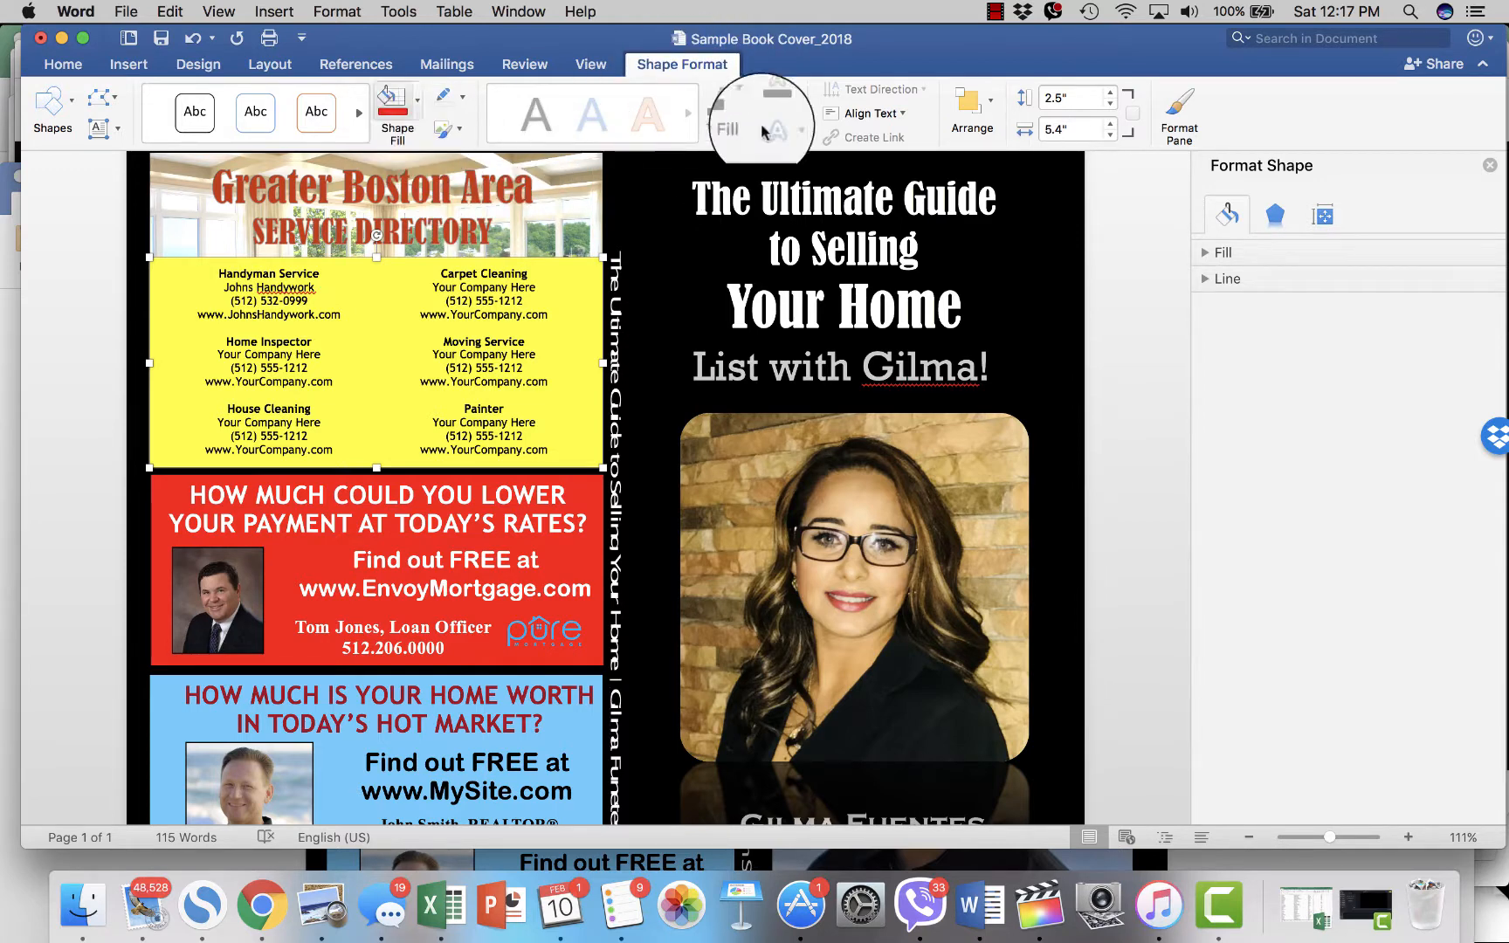
# - Try orange, red and finally dark red as the directory box's shape fill
pyautogui.click(418, 98)
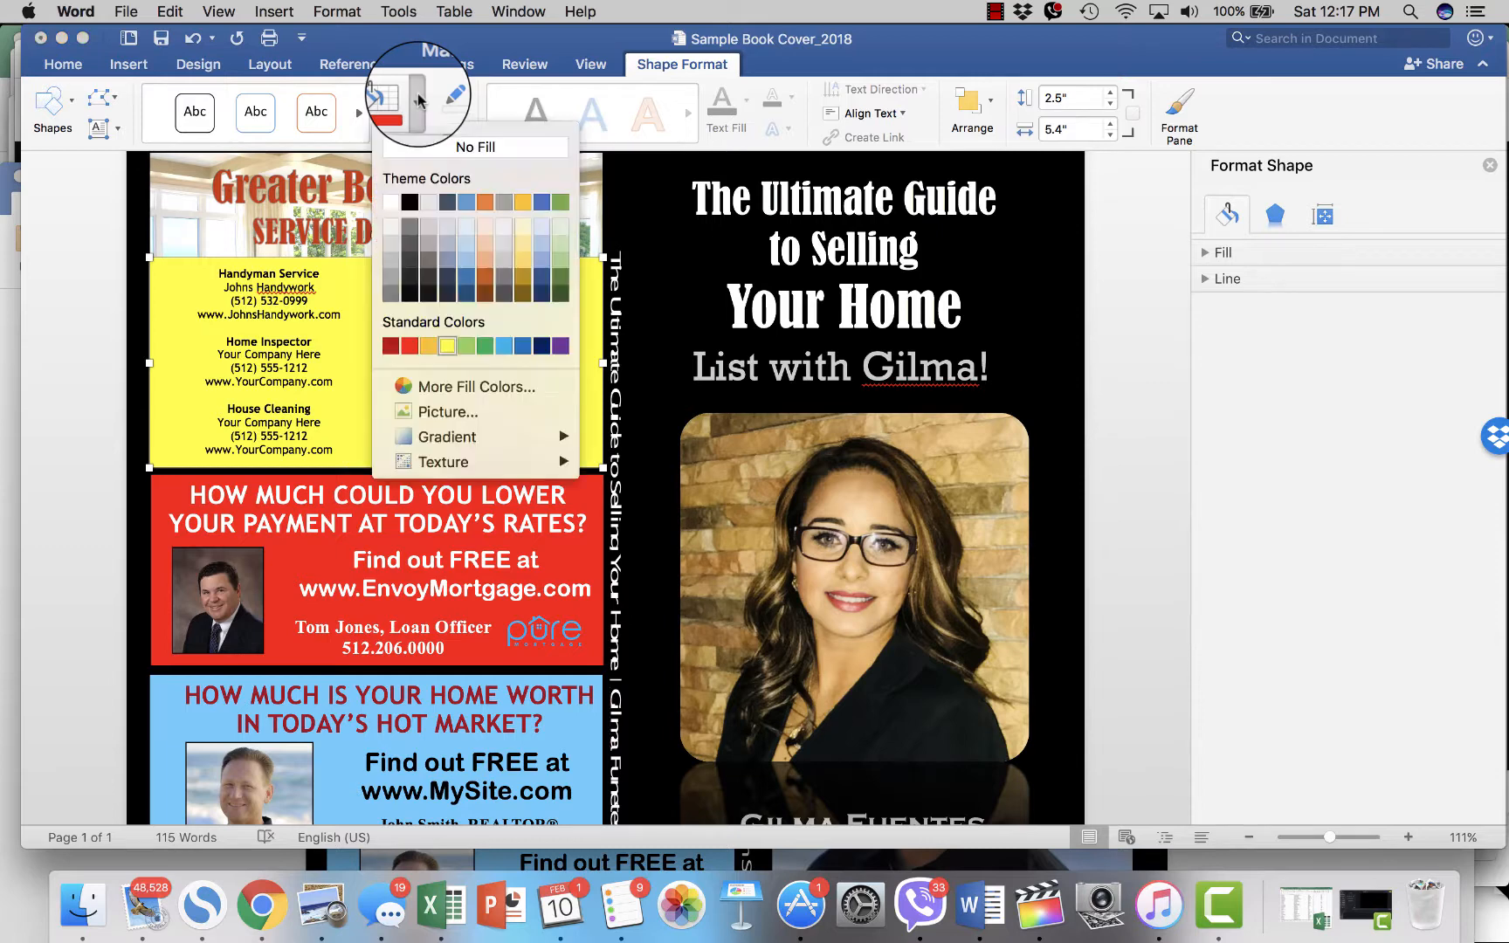
pyautogui.click(522, 204)
pyautogui.click(420, 100)
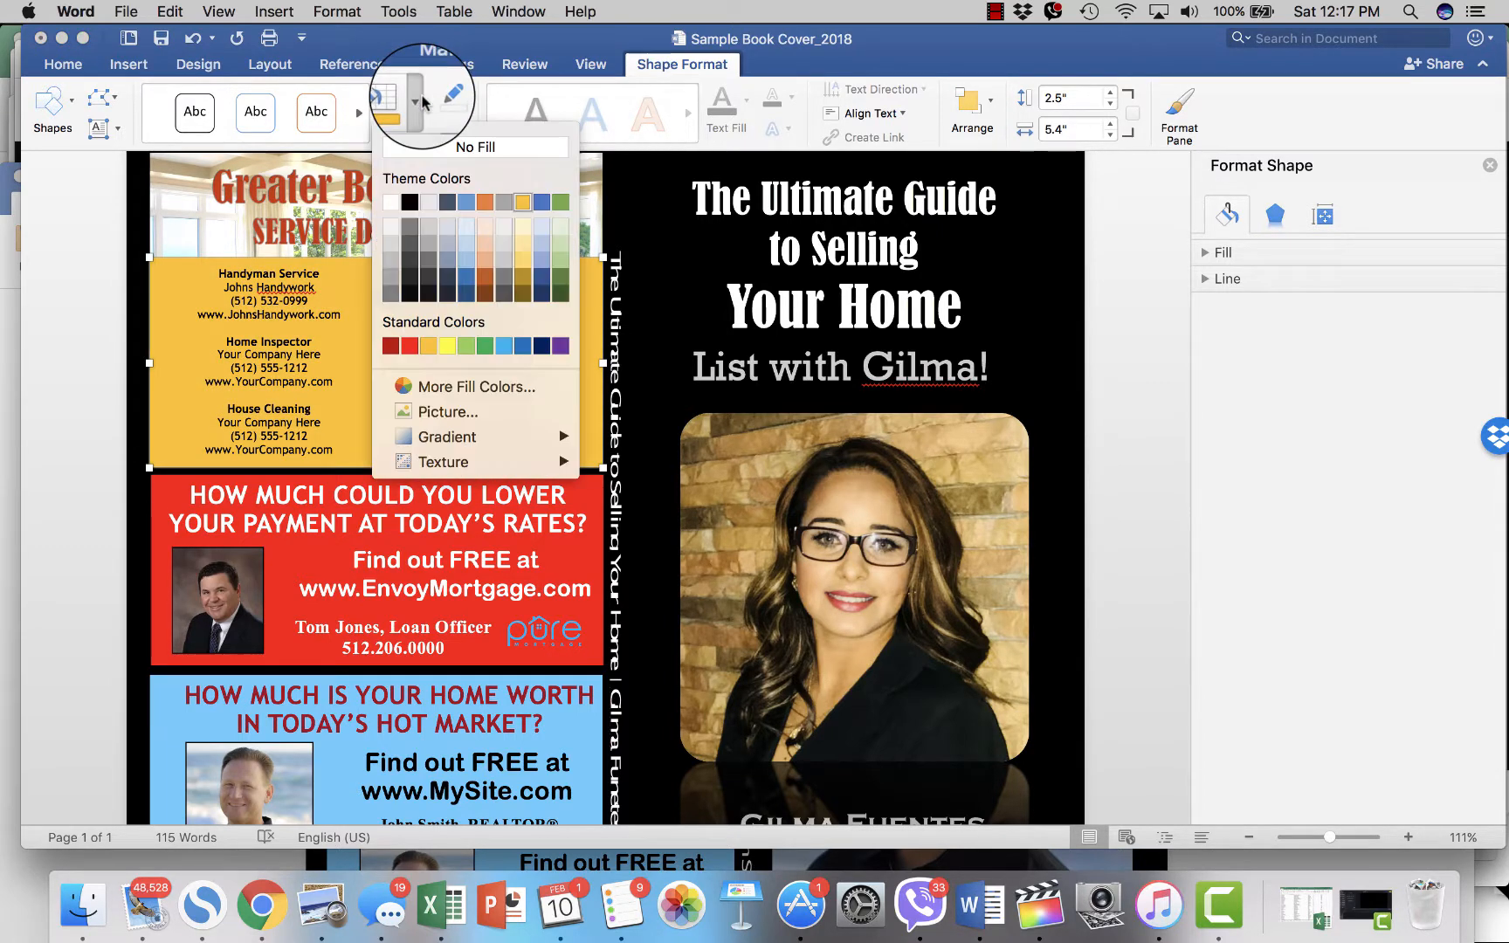
pyautogui.click(409, 345)
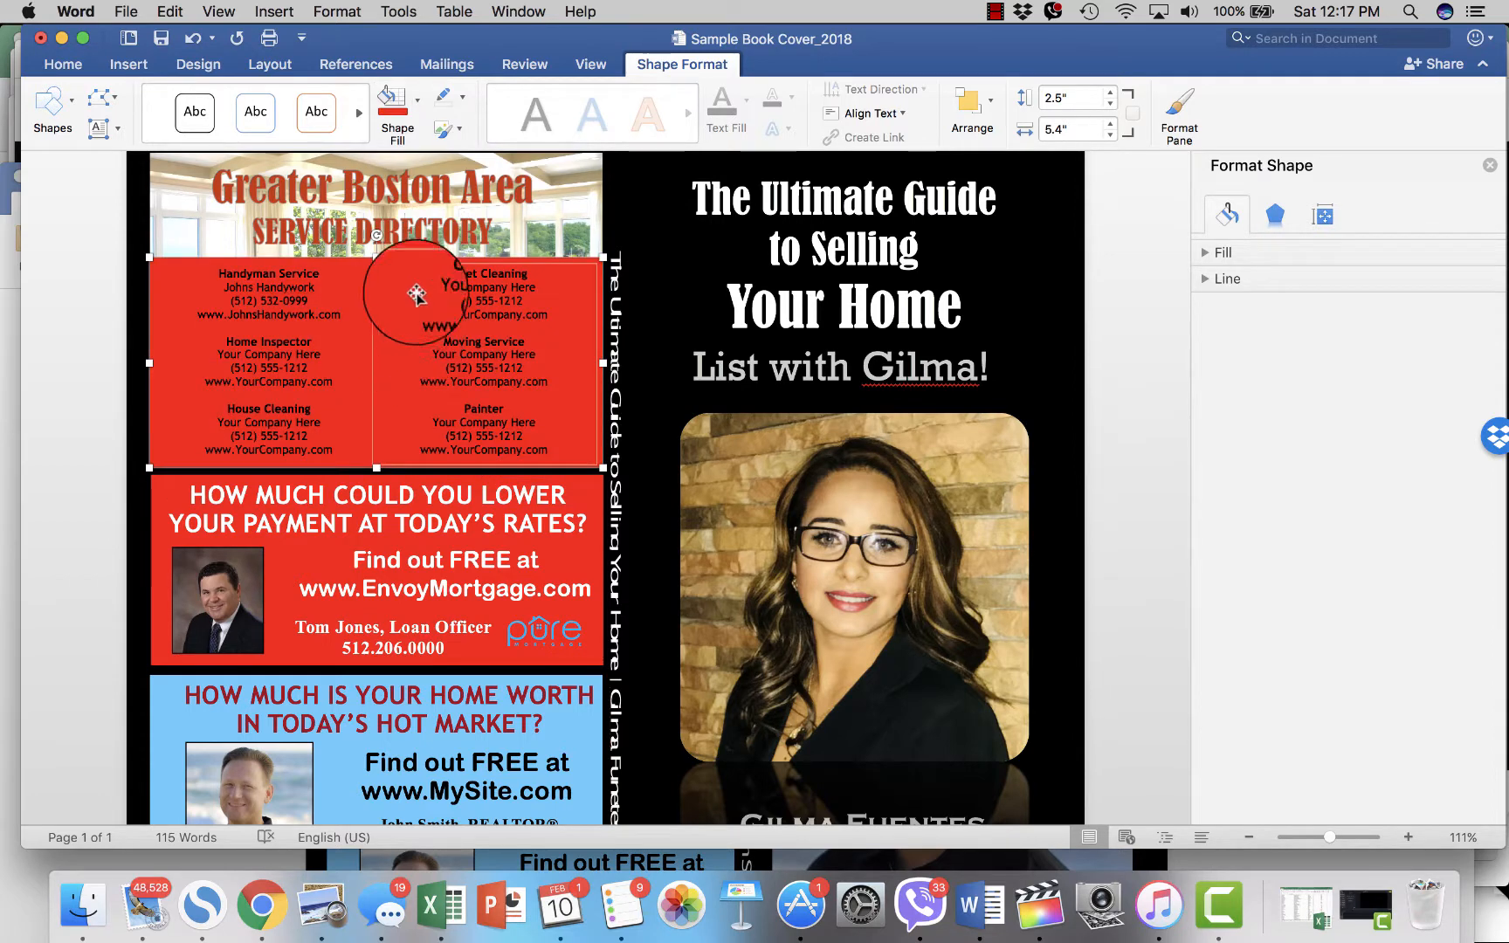
pyautogui.click(417, 133)
pyautogui.click(388, 344)
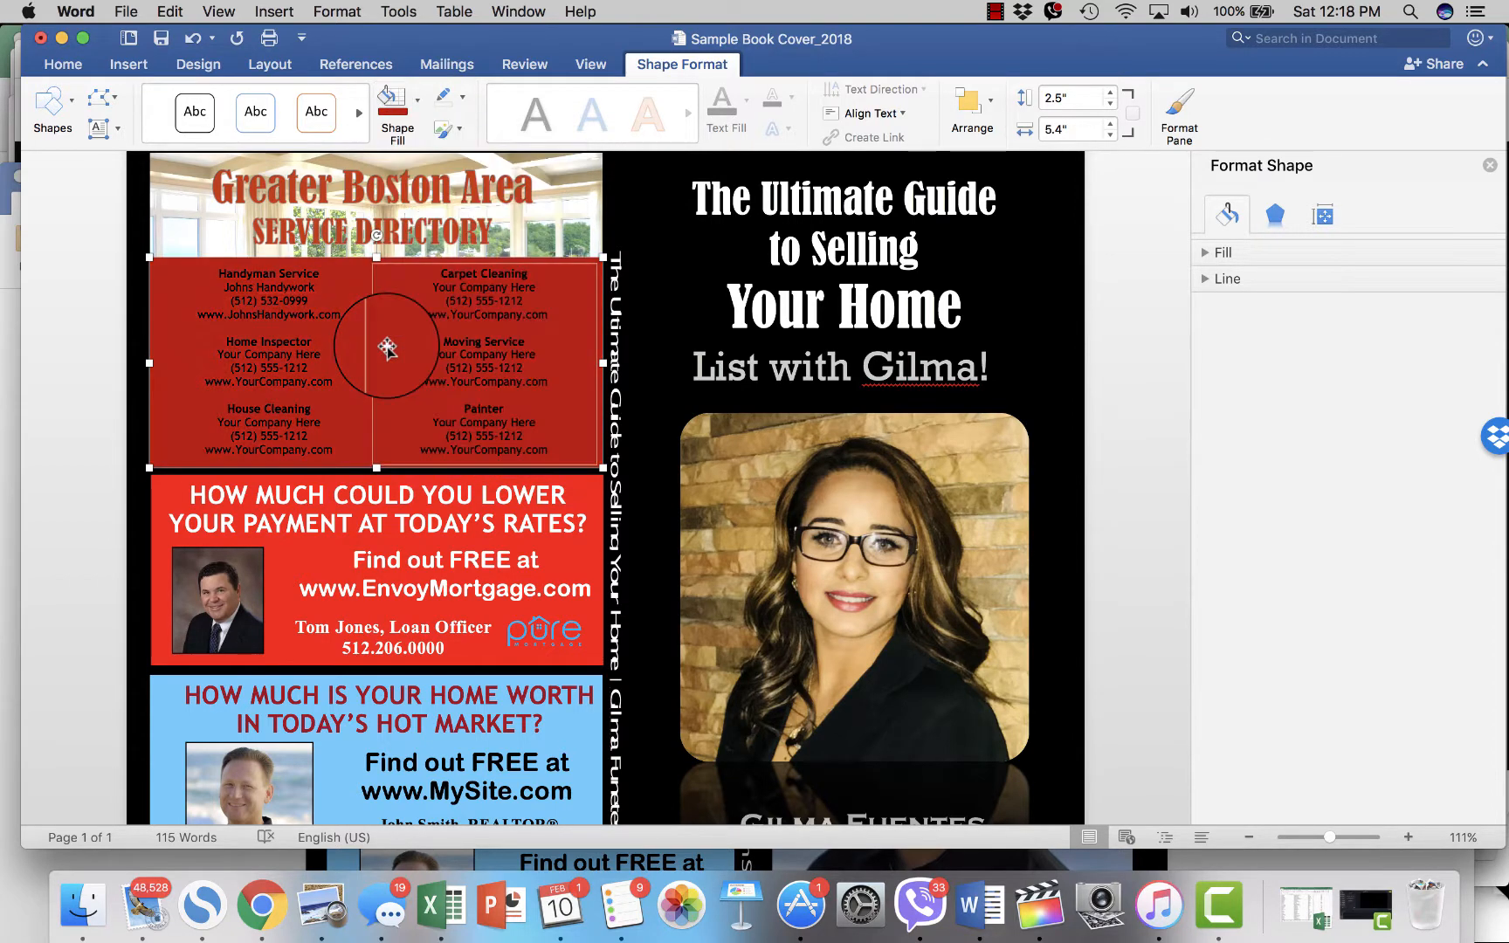
# - Make the left column's vendor listings white, undoing an accidental text-box move
pyautogui.click(289, 286)
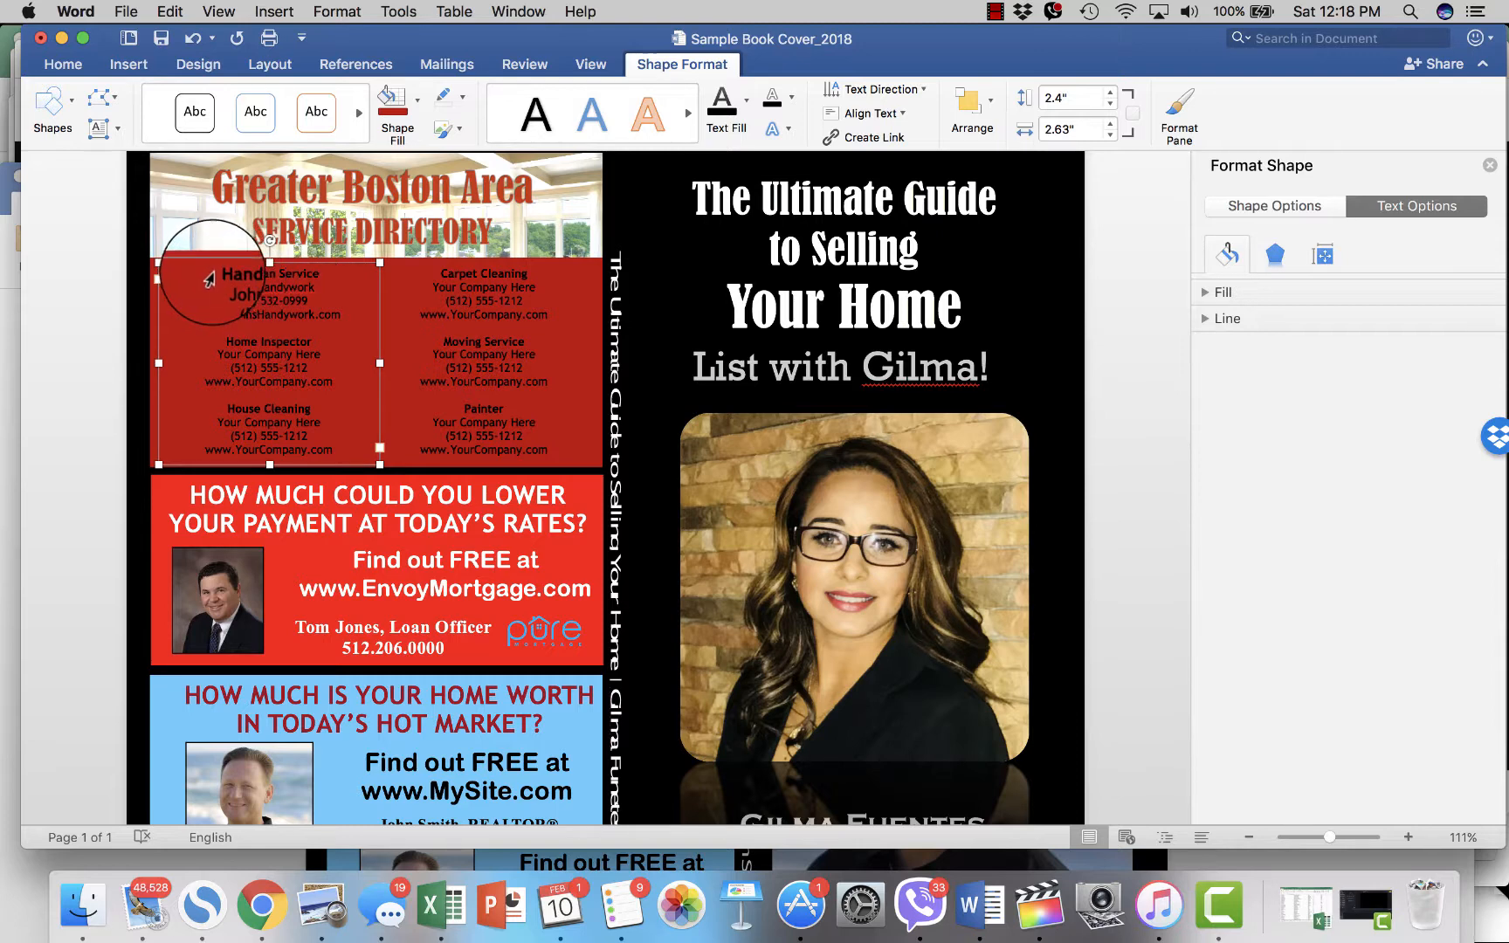
pyautogui.moveTo(217, 272); pyautogui.dragTo(367, 502)
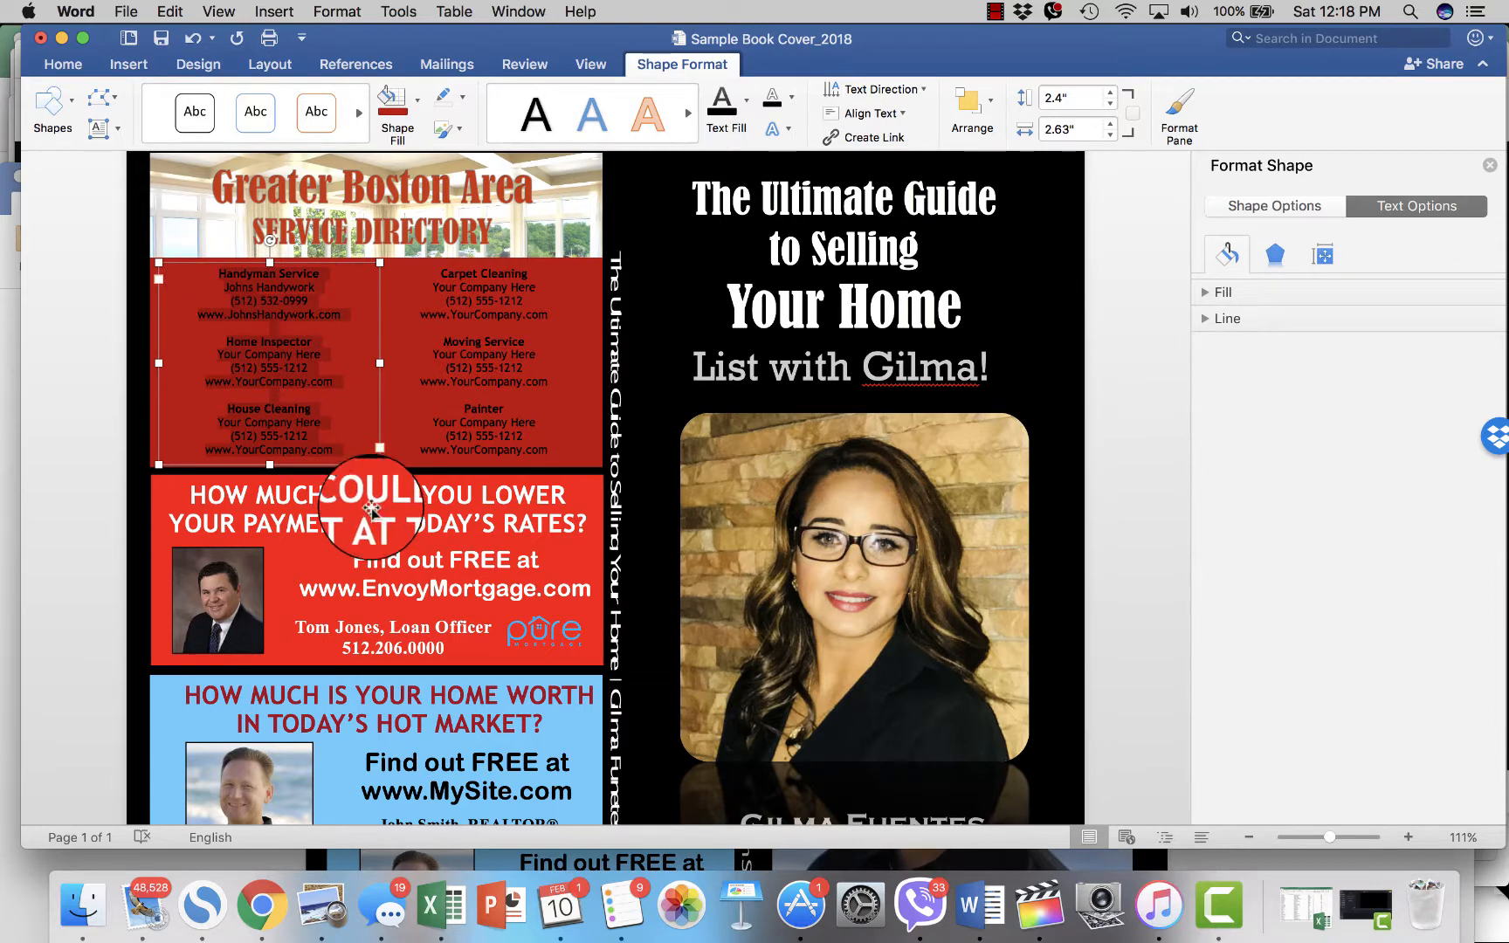
pyautogui.click(61, 63)
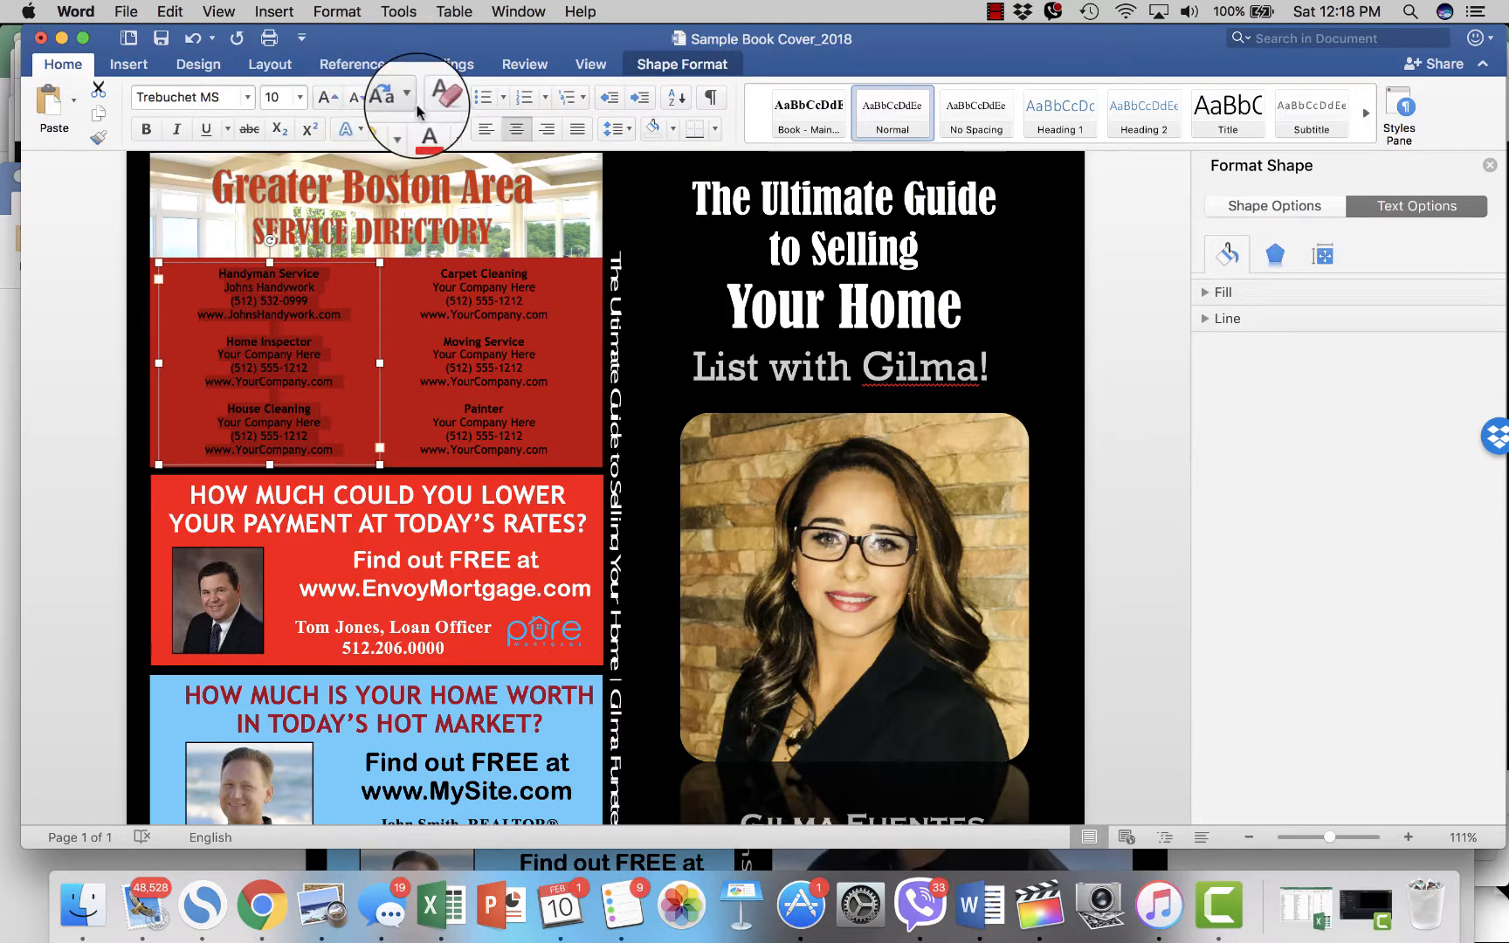
pyautogui.click(445, 128)
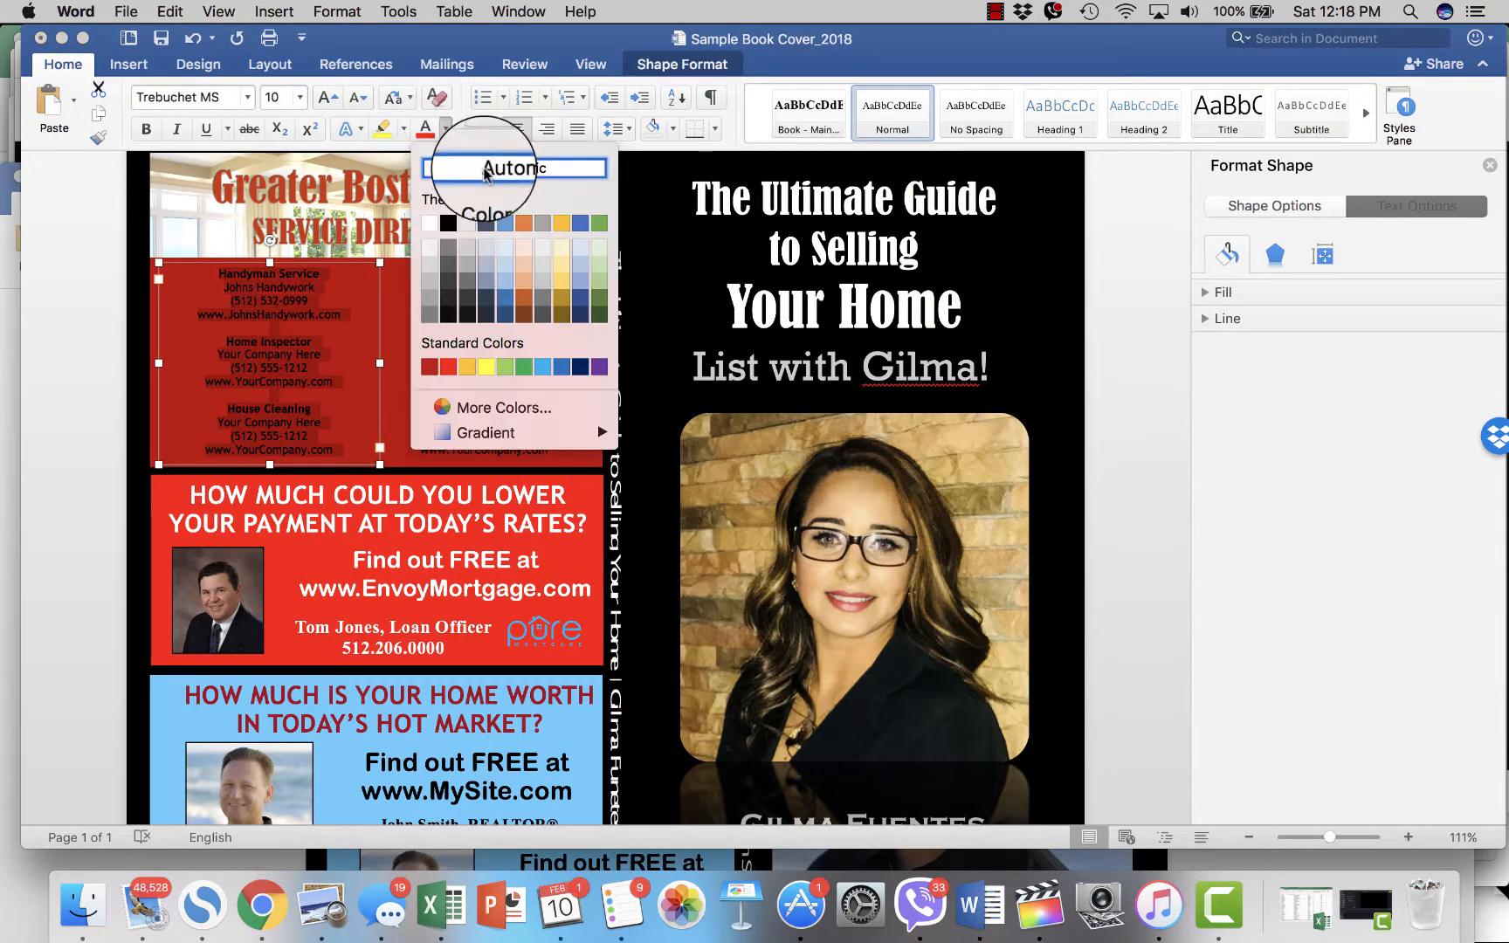
pyautogui.click(429, 226)
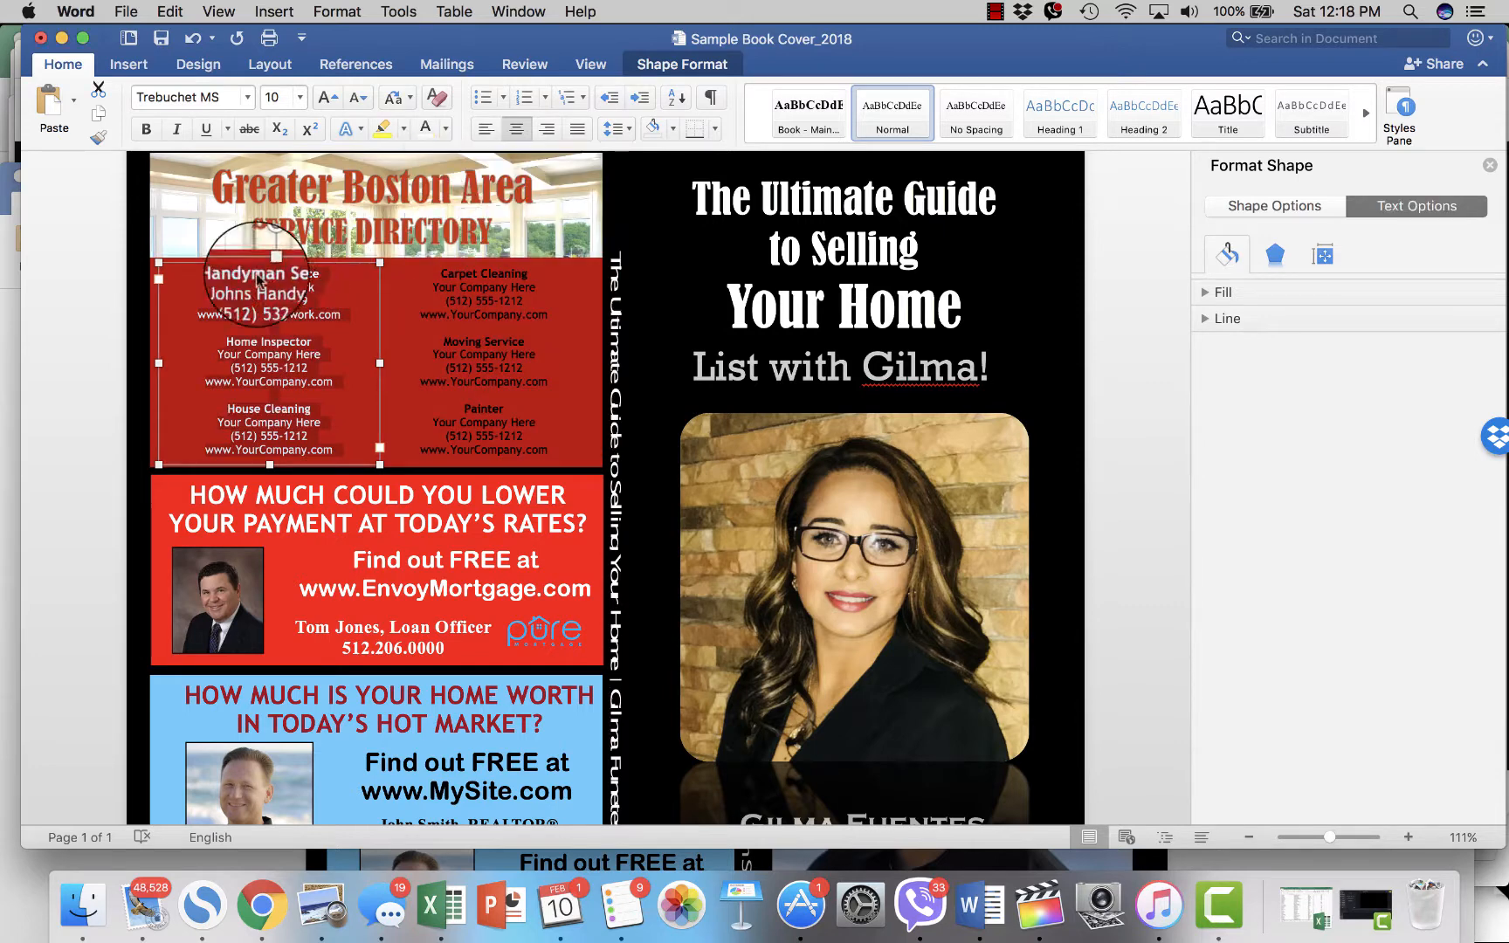
pyautogui.click(74, 297)
pyautogui.click(160, 264)
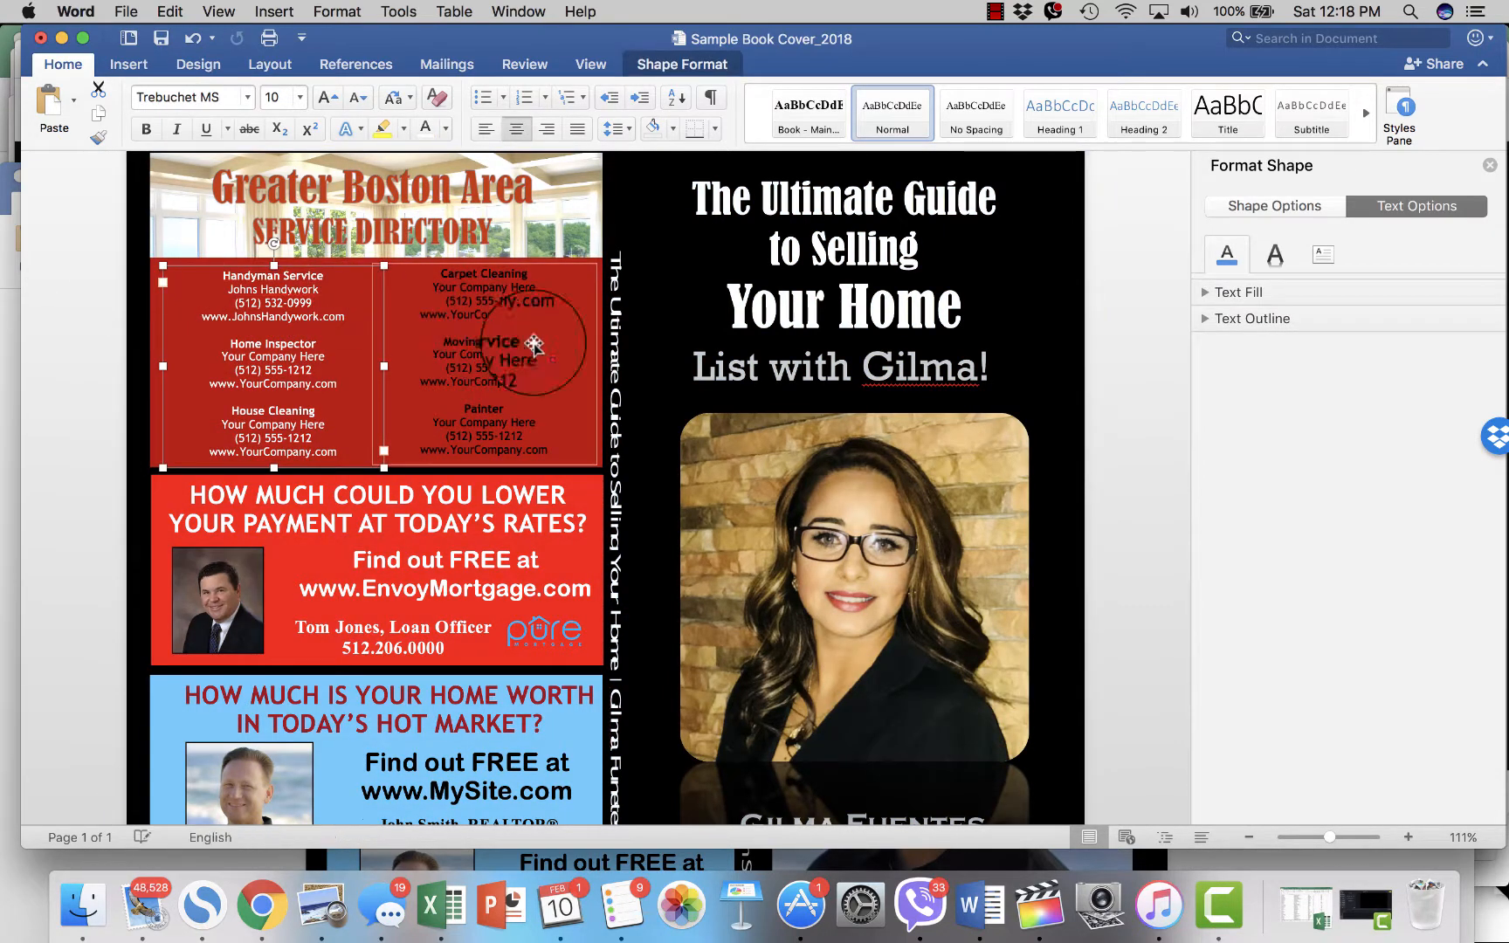
pyautogui.press('super+z')
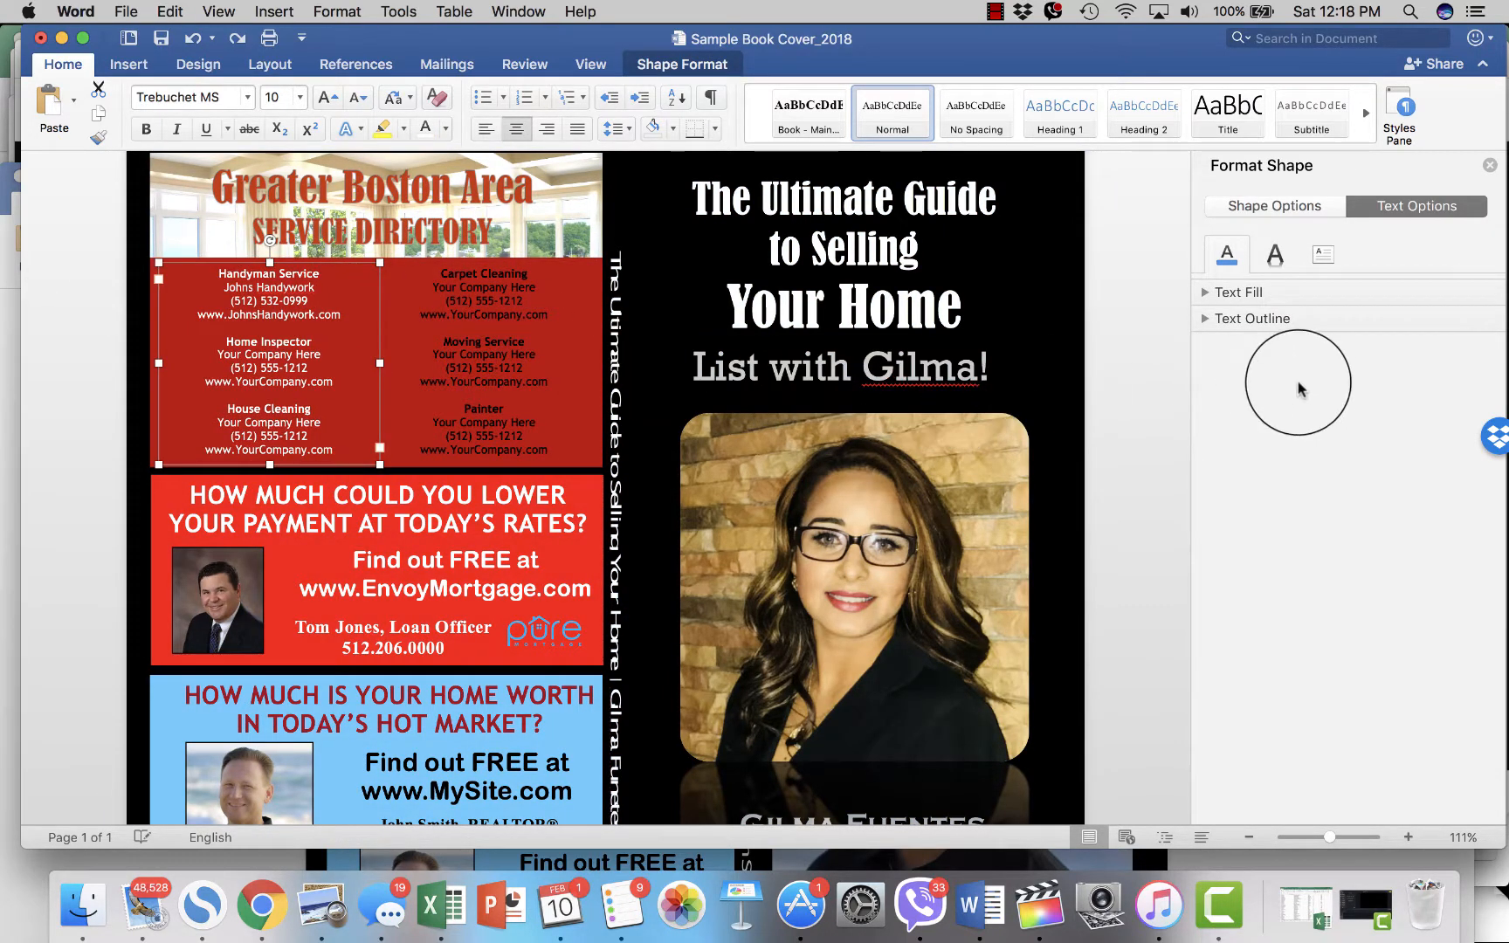
pyautogui.click(1163, 417)
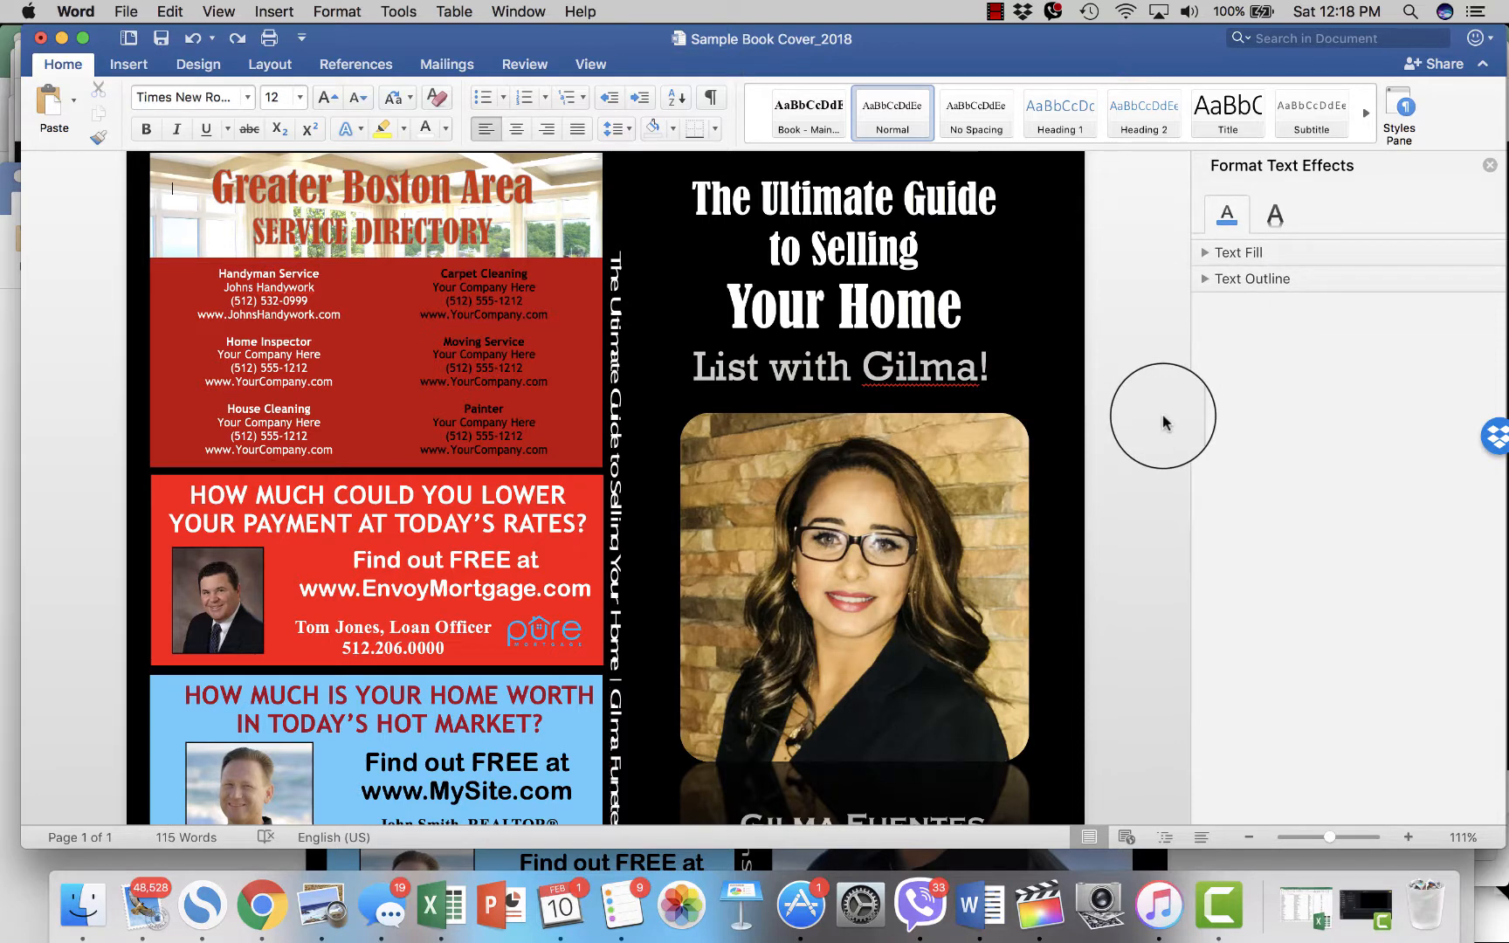
# - Undo the white text and the orange, red and dark red fills, restoring yellow
pyautogui.click(194, 42)
pyautogui.click(194, 42)
pyautogui.click(194, 42)
pyautogui.click(194, 42)
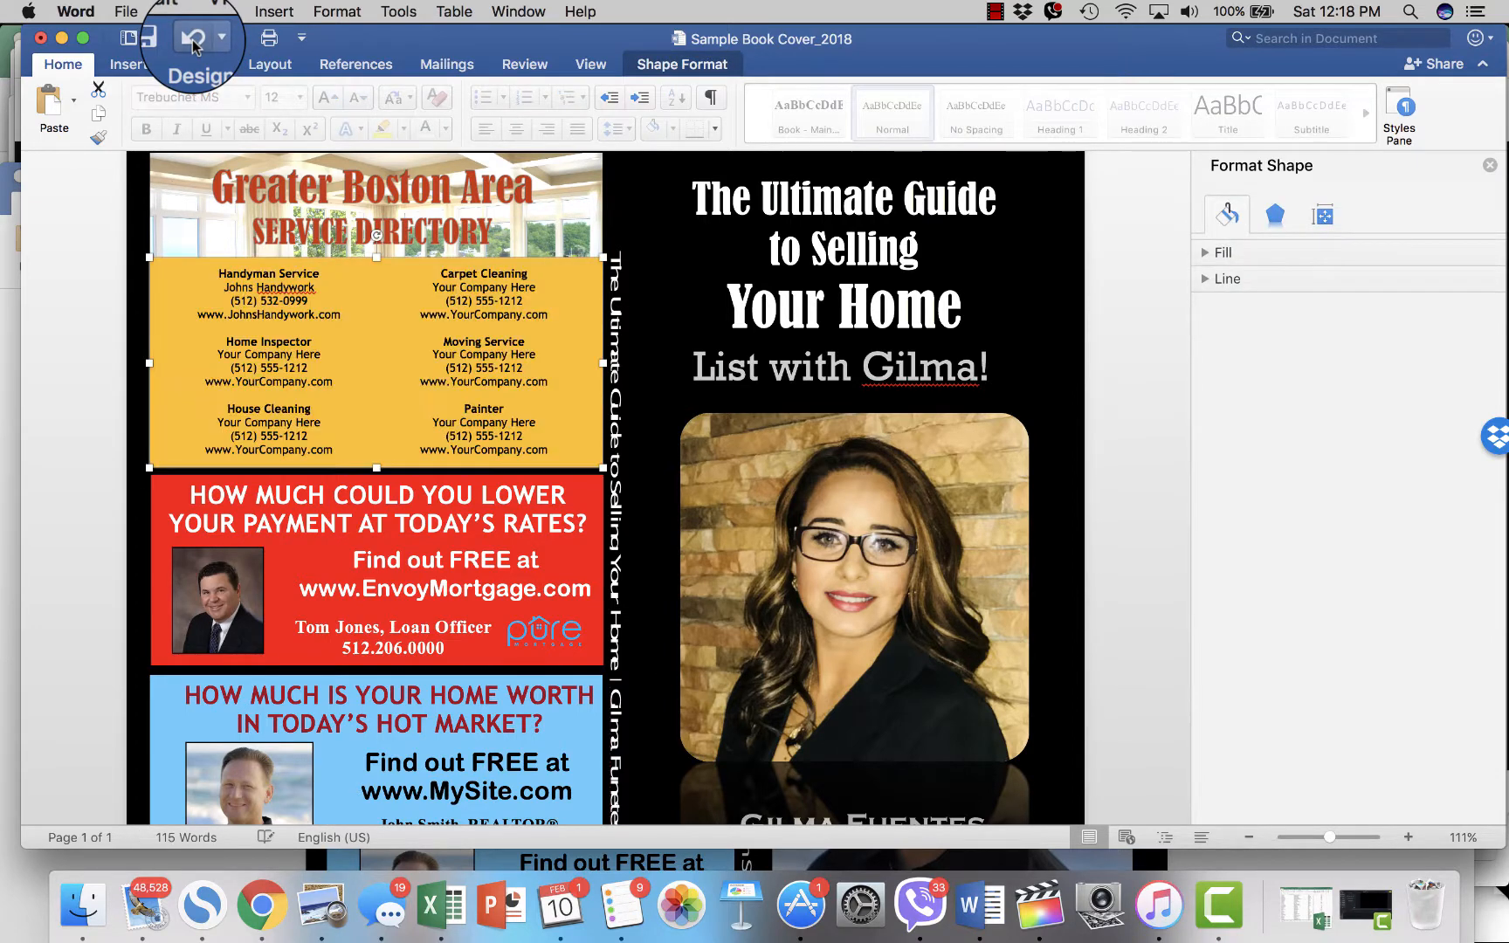
pyautogui.click(193, 42)
pyautogui.click(99, 244)
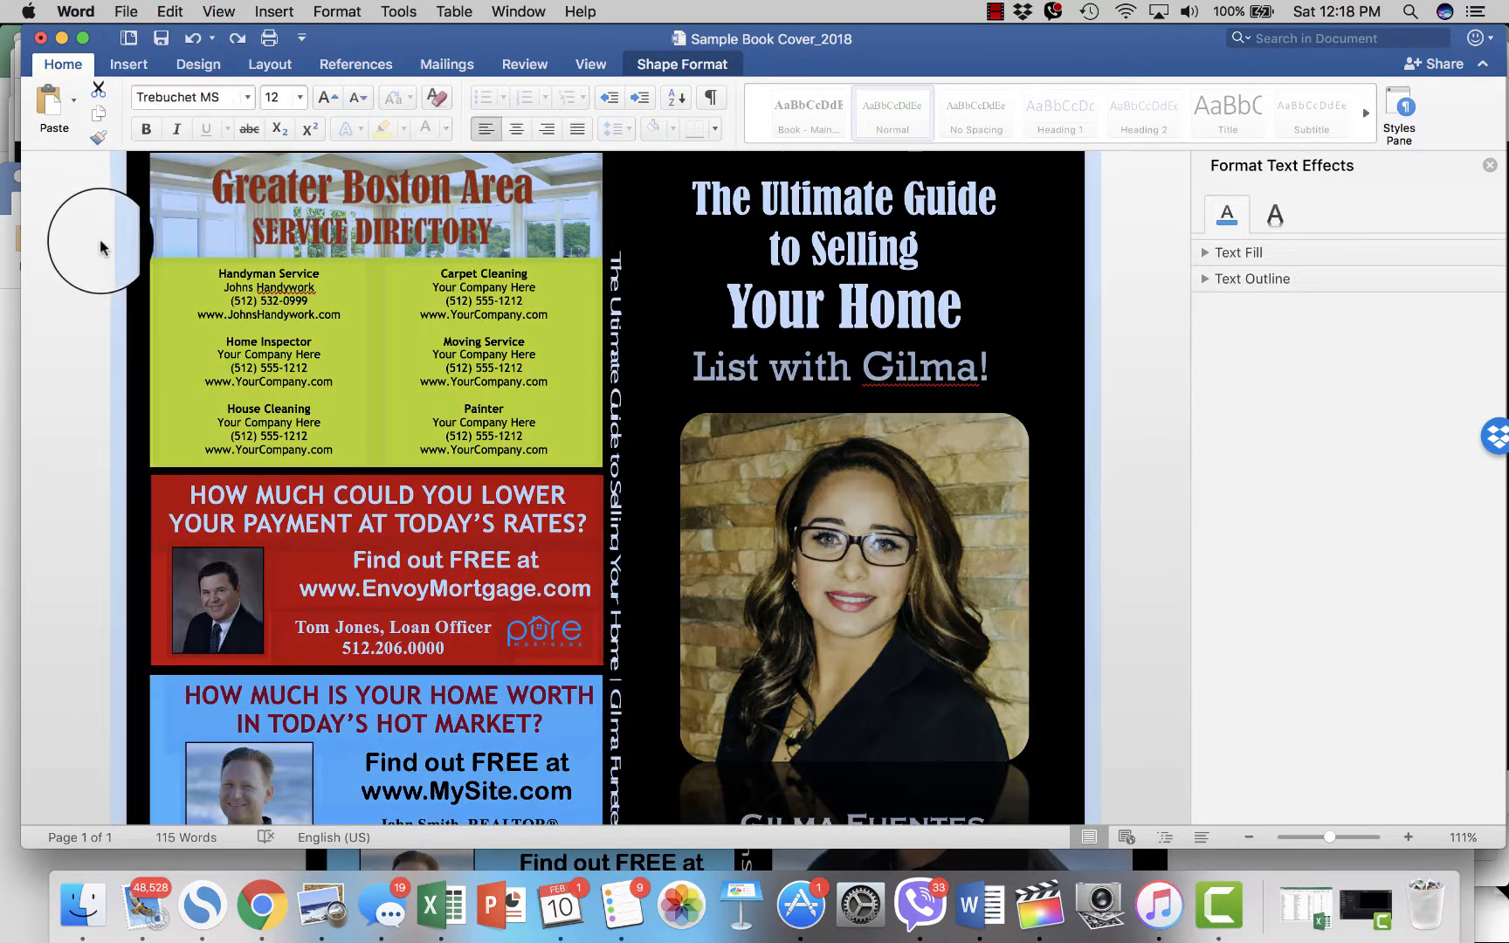
pyautogui.click(302, 358)
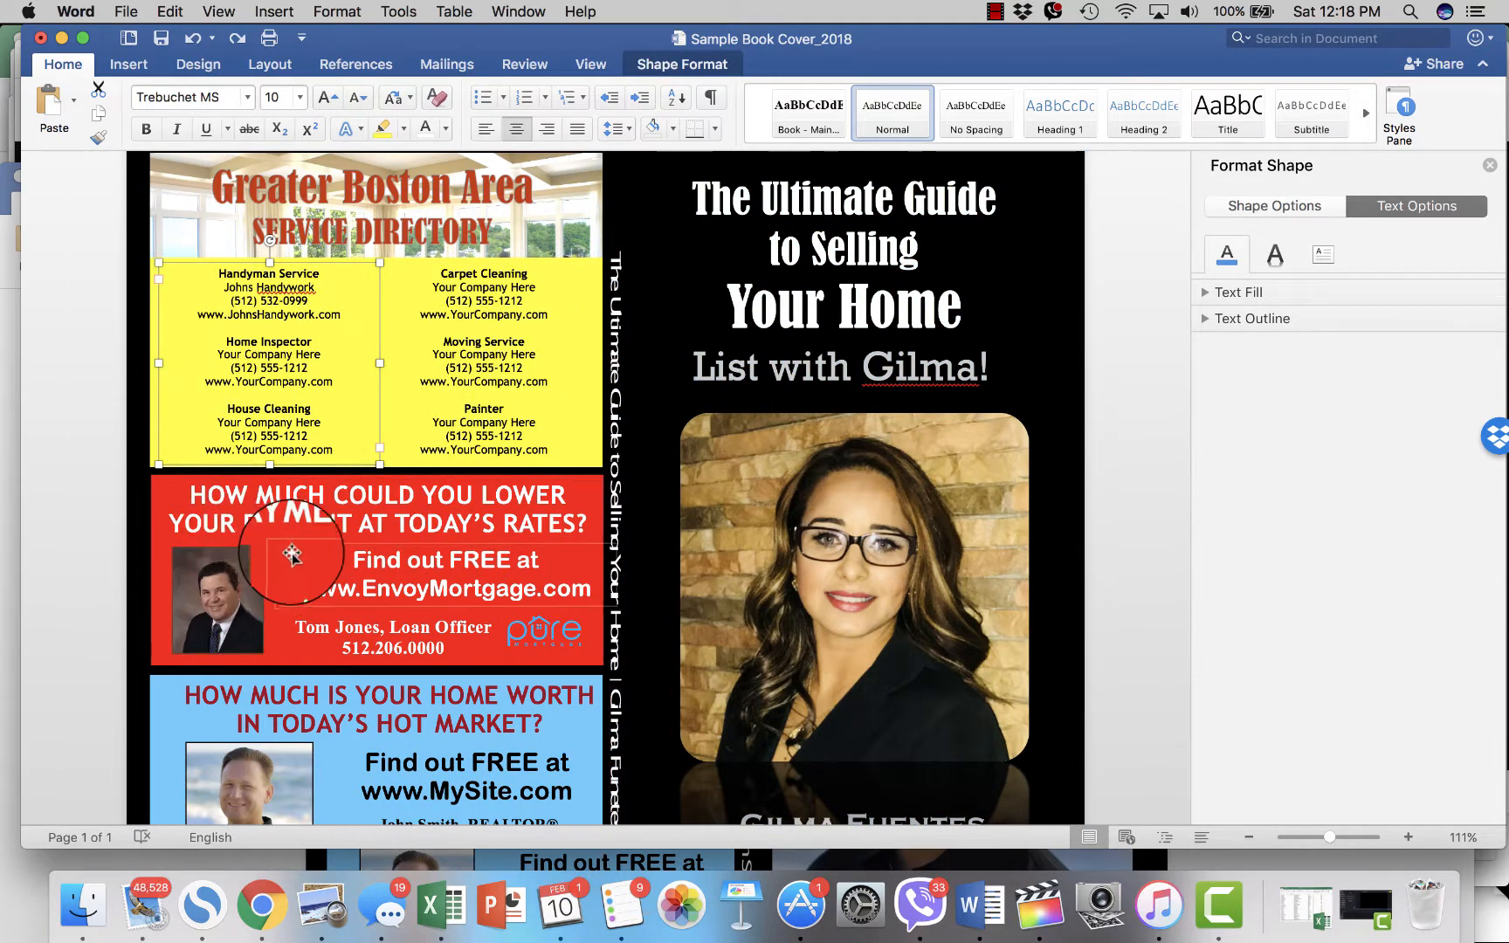
pyautogui.click(219, 580)
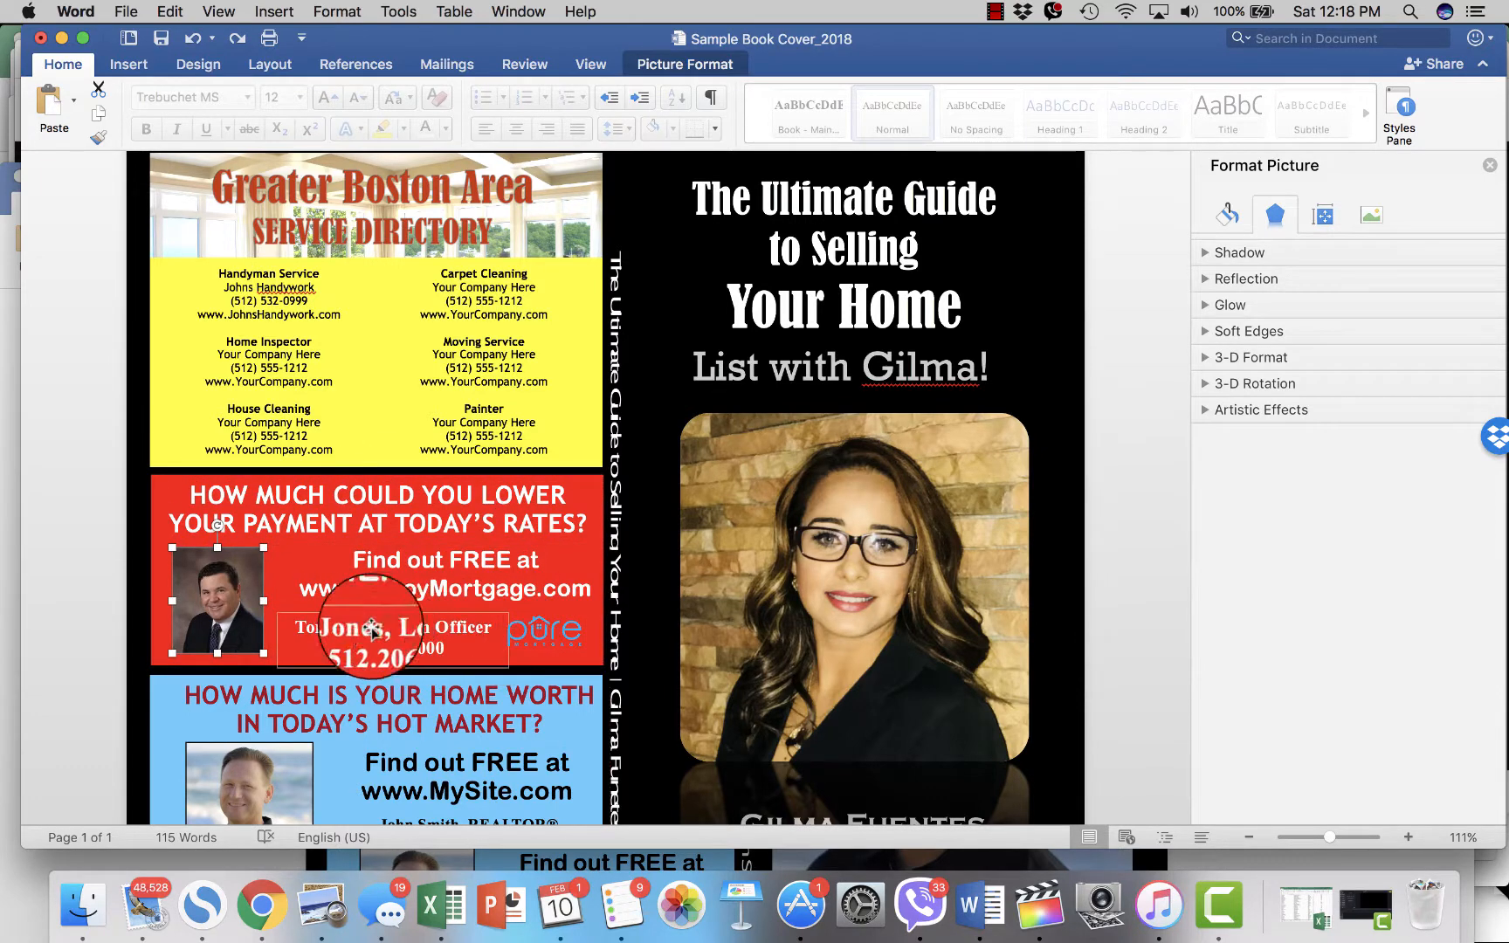
# - Swap the loan officer's photo for the woman's headshot file from Sample Book Toolkit
pyautogui.rightClick(218, 591)
pyautogui.click(65, 575)
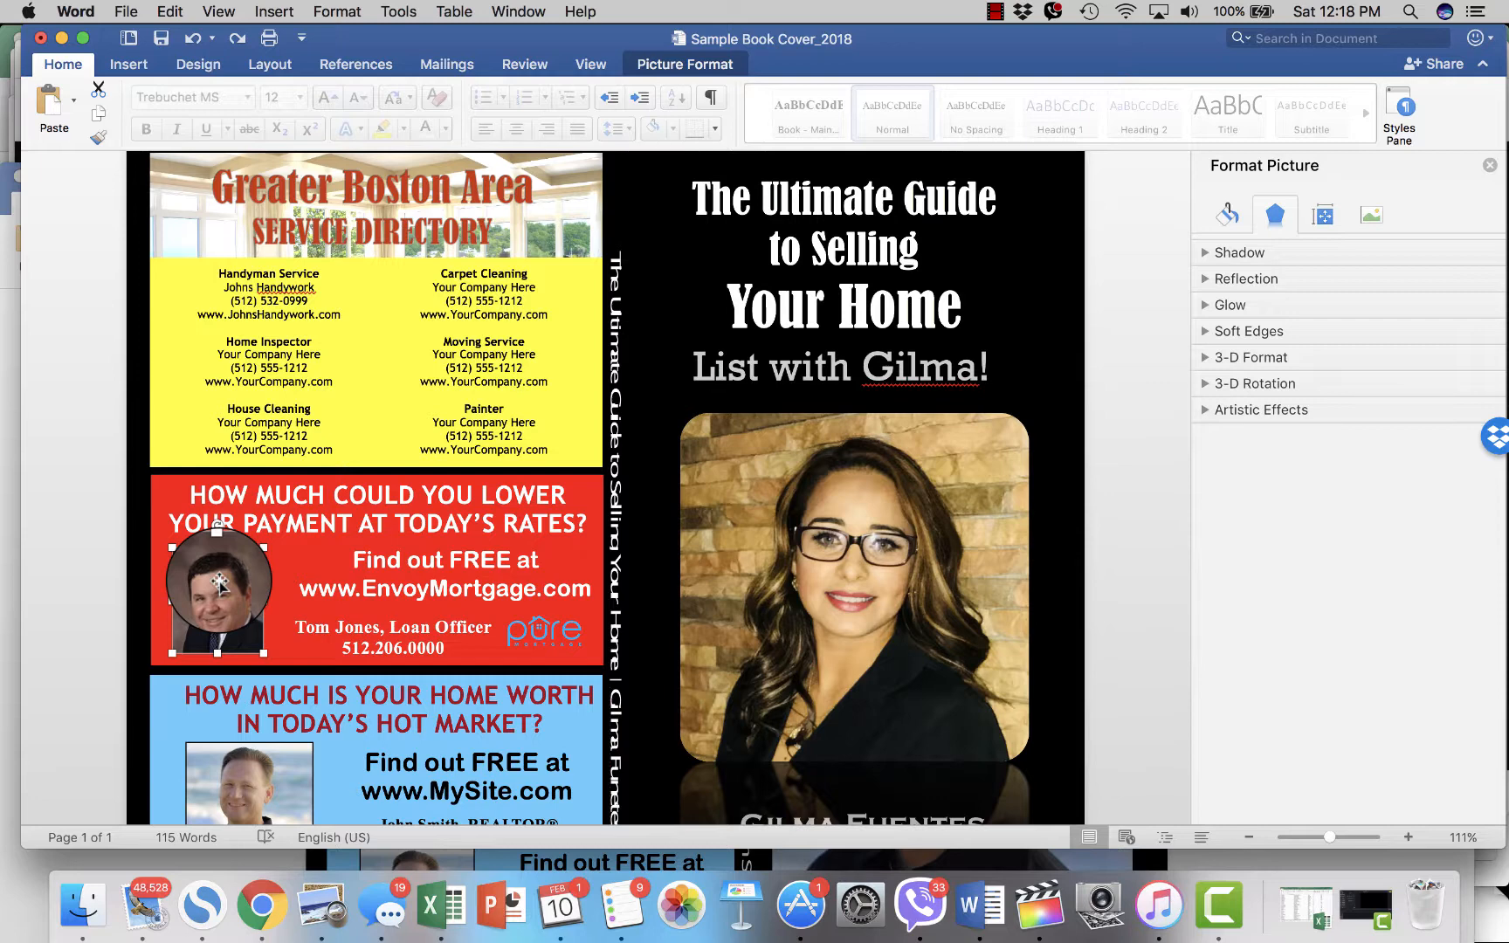
pyautogui.rightClick(219, 583)
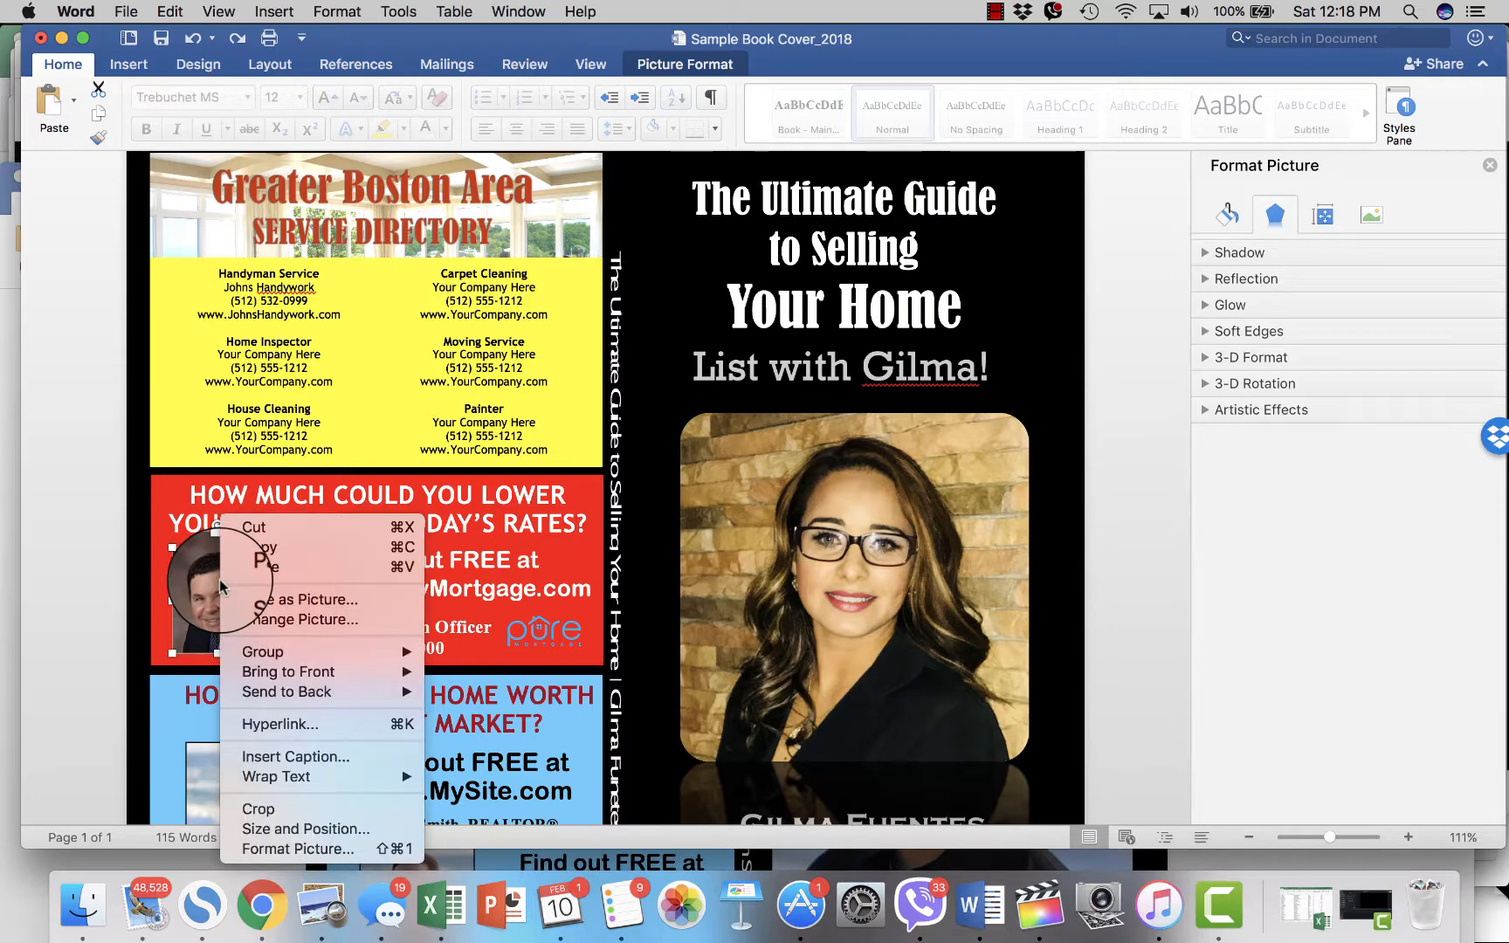
pyautogui.click(283, 621)
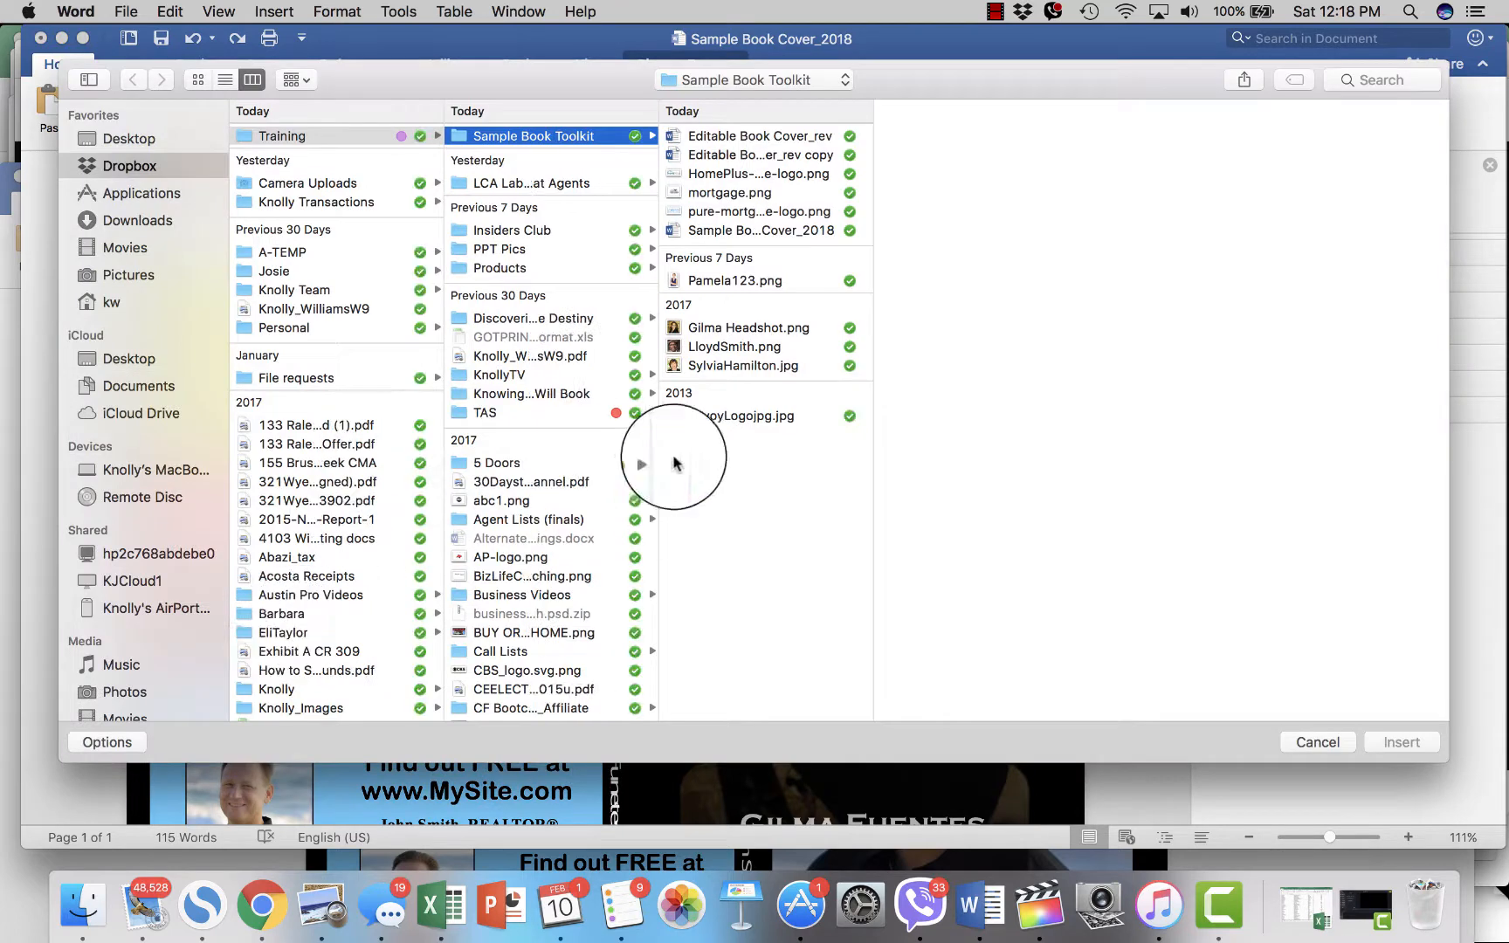
pyautogui.click(753, 365)
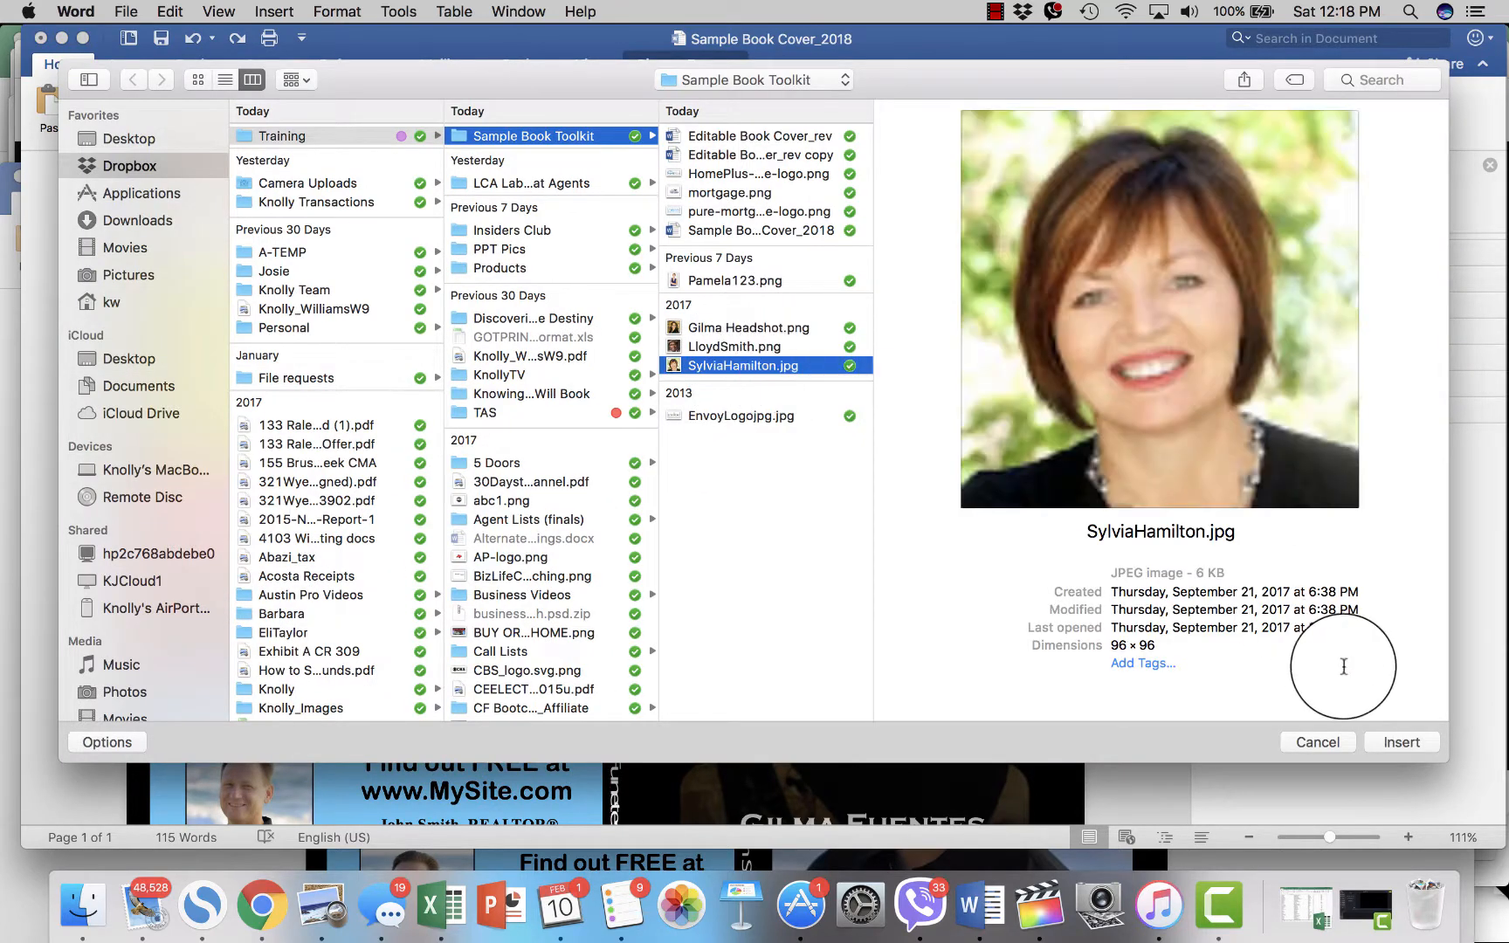
pyautogui.click(1400, 746)
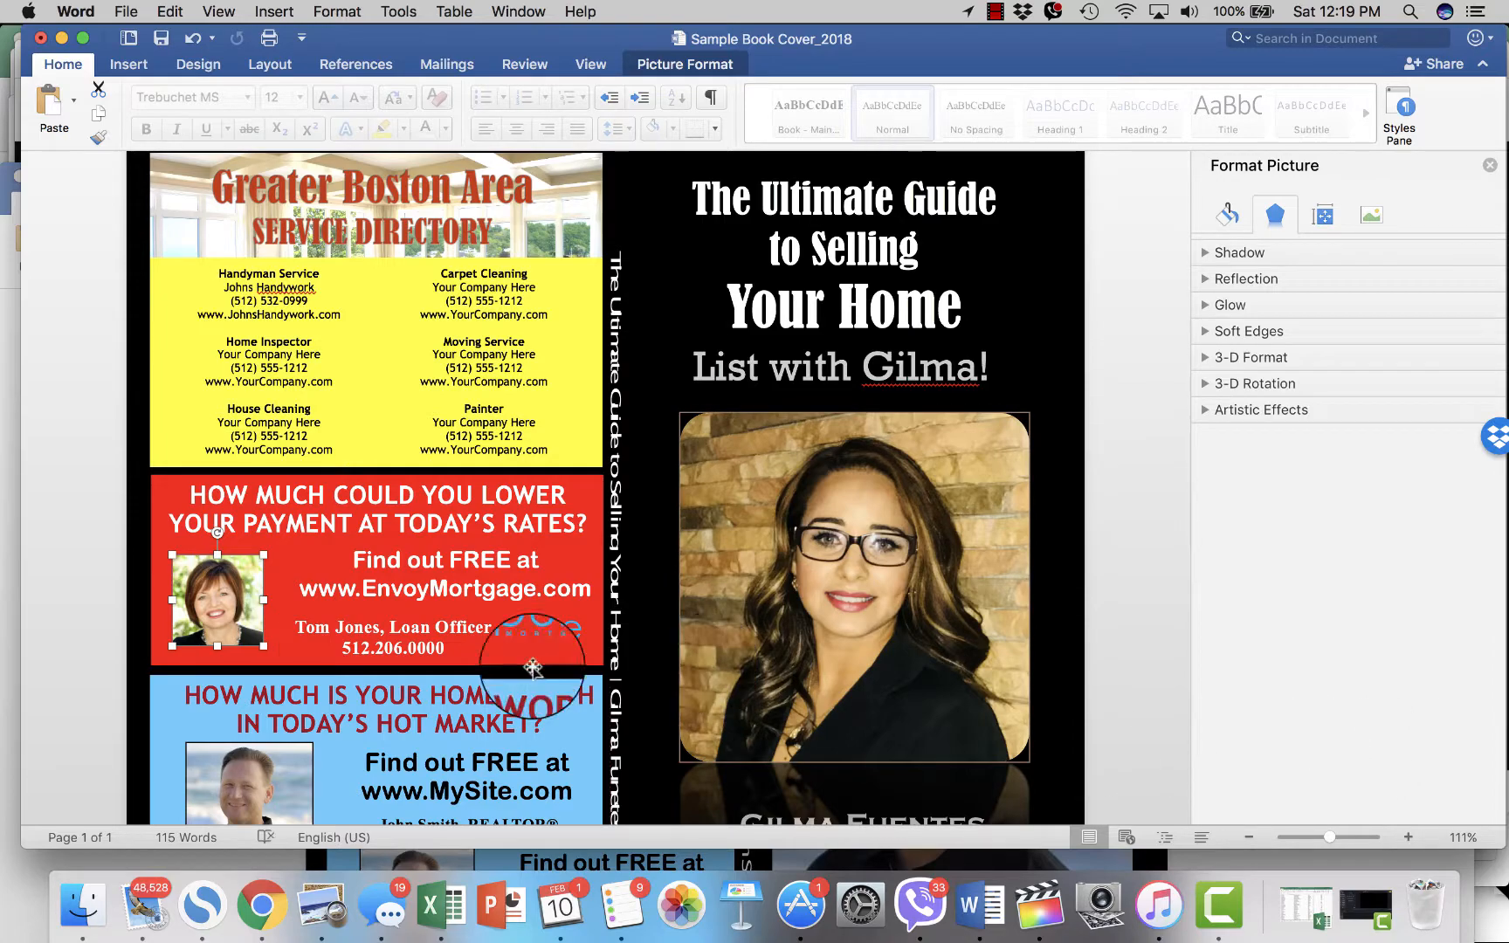
pyautogui.click(532, 593)
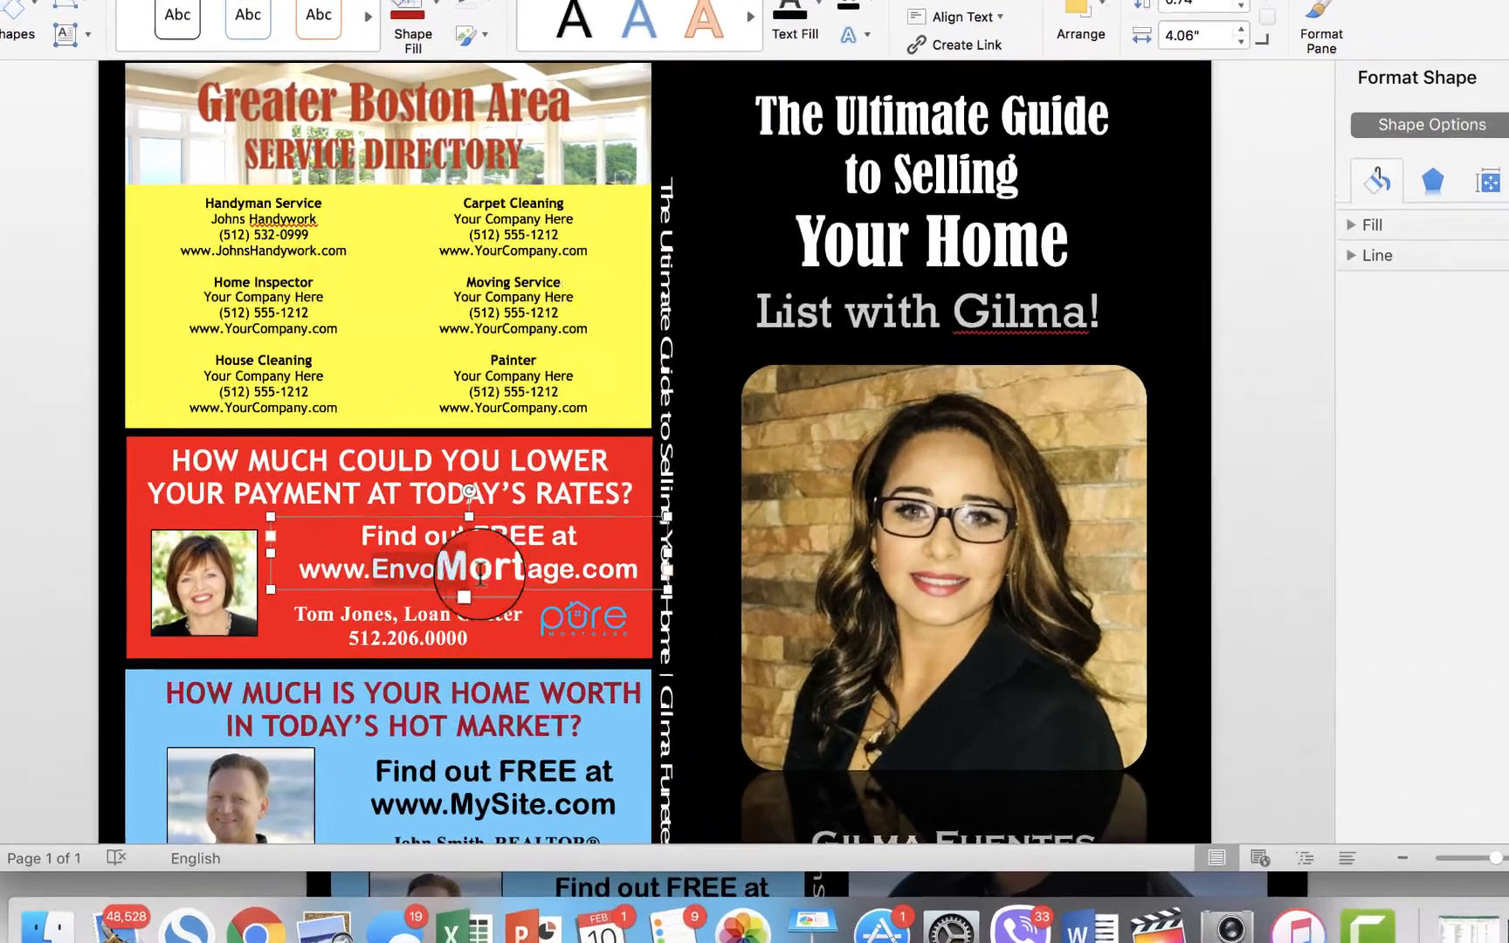
pyautogui.moveTo(480, 573)
pyautogui.mouseDown()
pyautogui.moveTo(548, 570)
pyautogui.moveTo(451, 570)
pyautogui.mouseUp()
pyautogui.write('T')
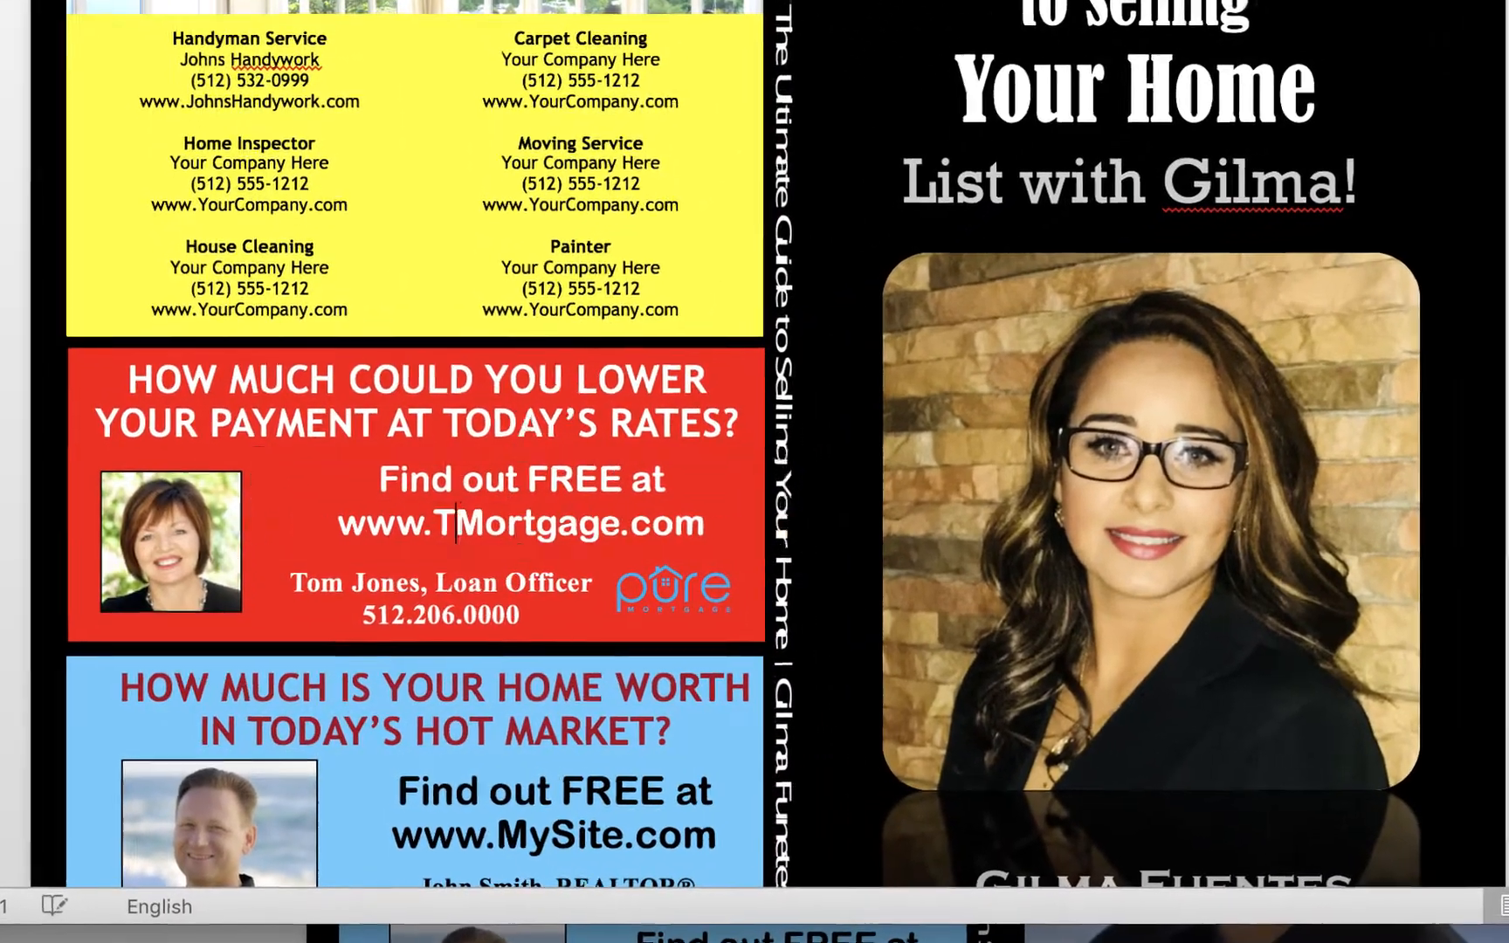
pyautogui.write('itan')
pyautogui.click(488, 616)
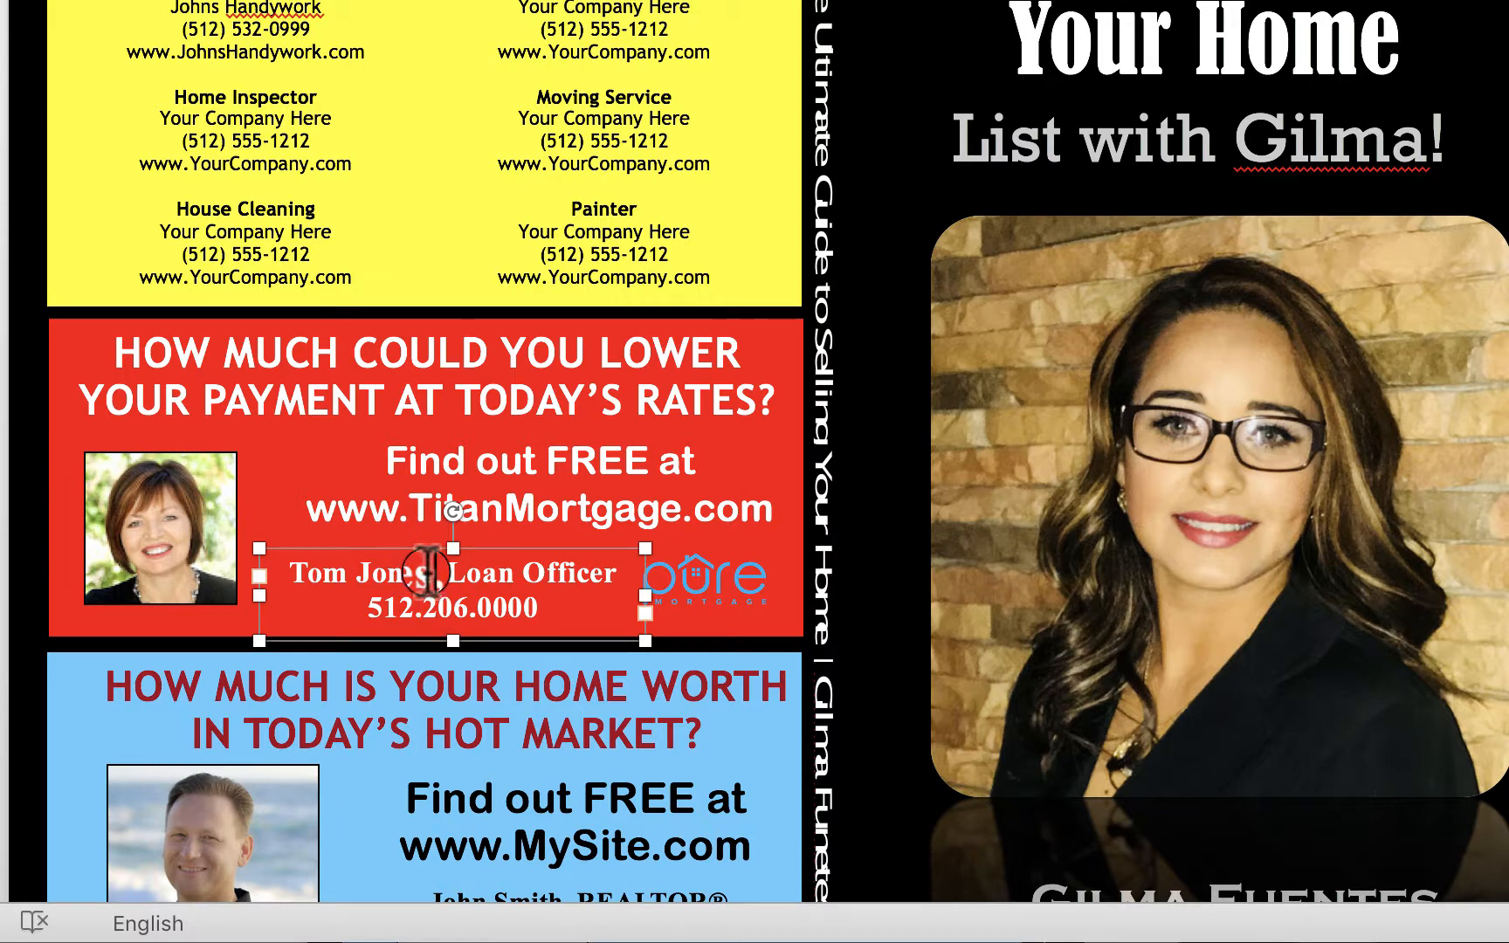
pyautogui.write('Sheri')
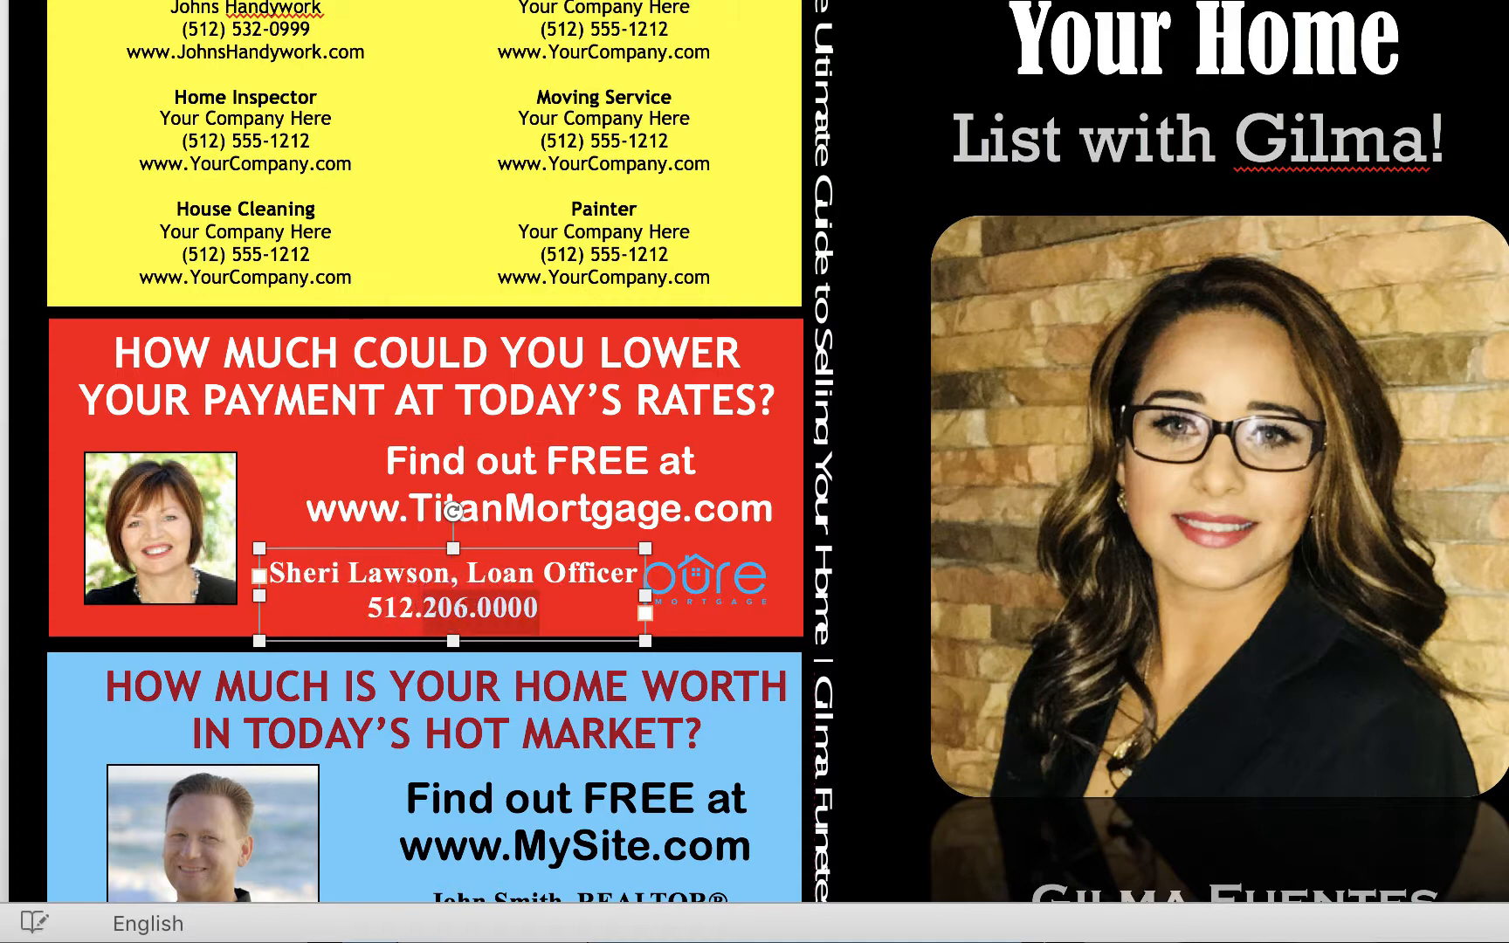
pyautogui.write('333')
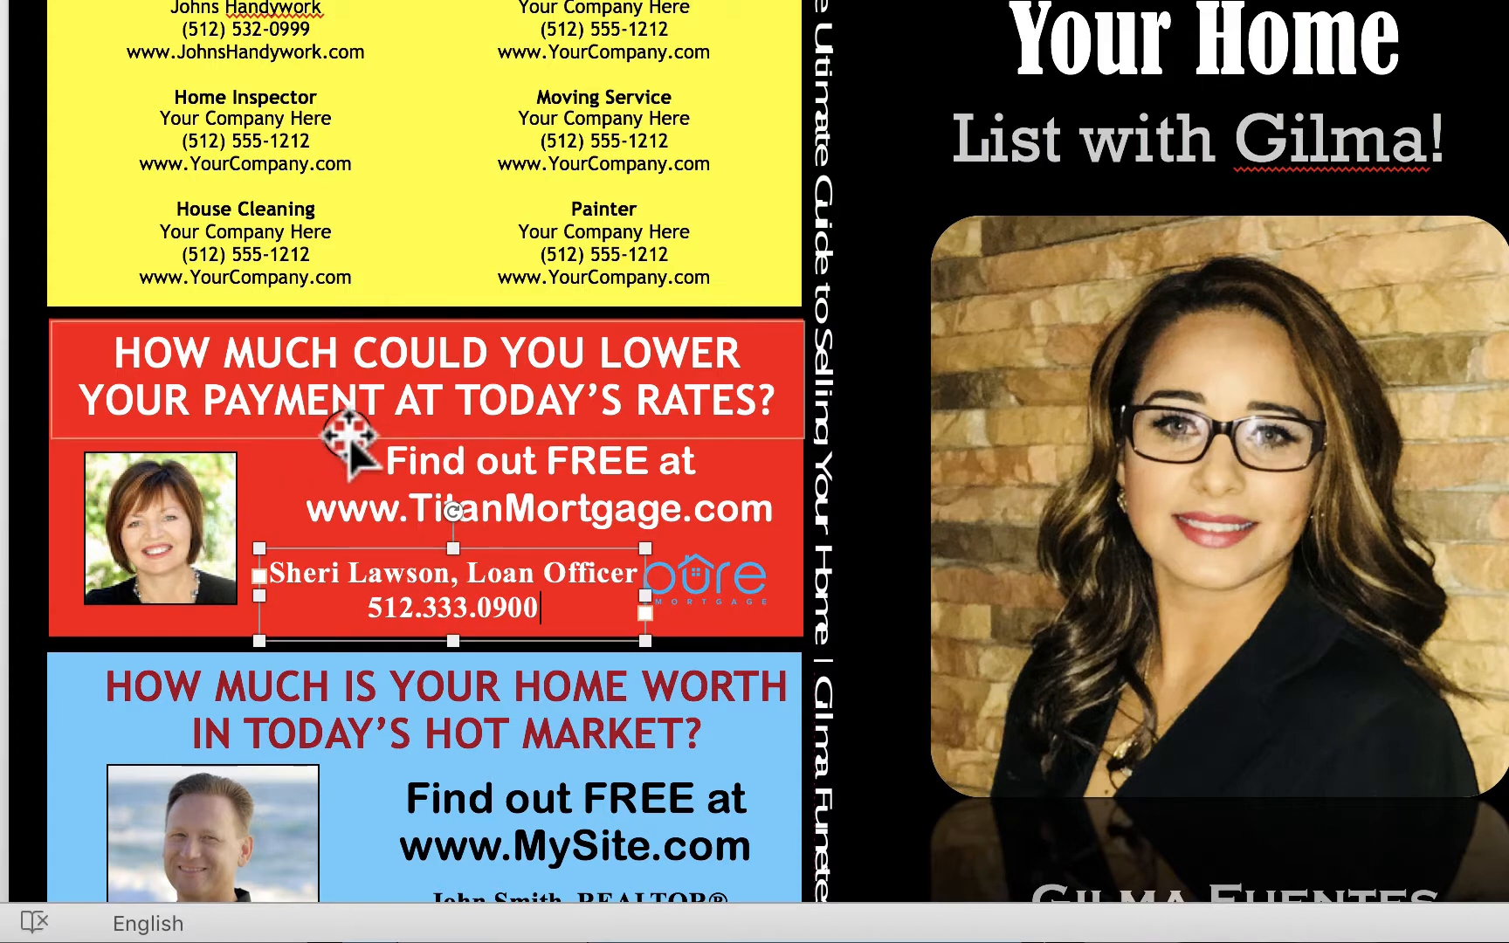
pyautogui.click(714, 571)
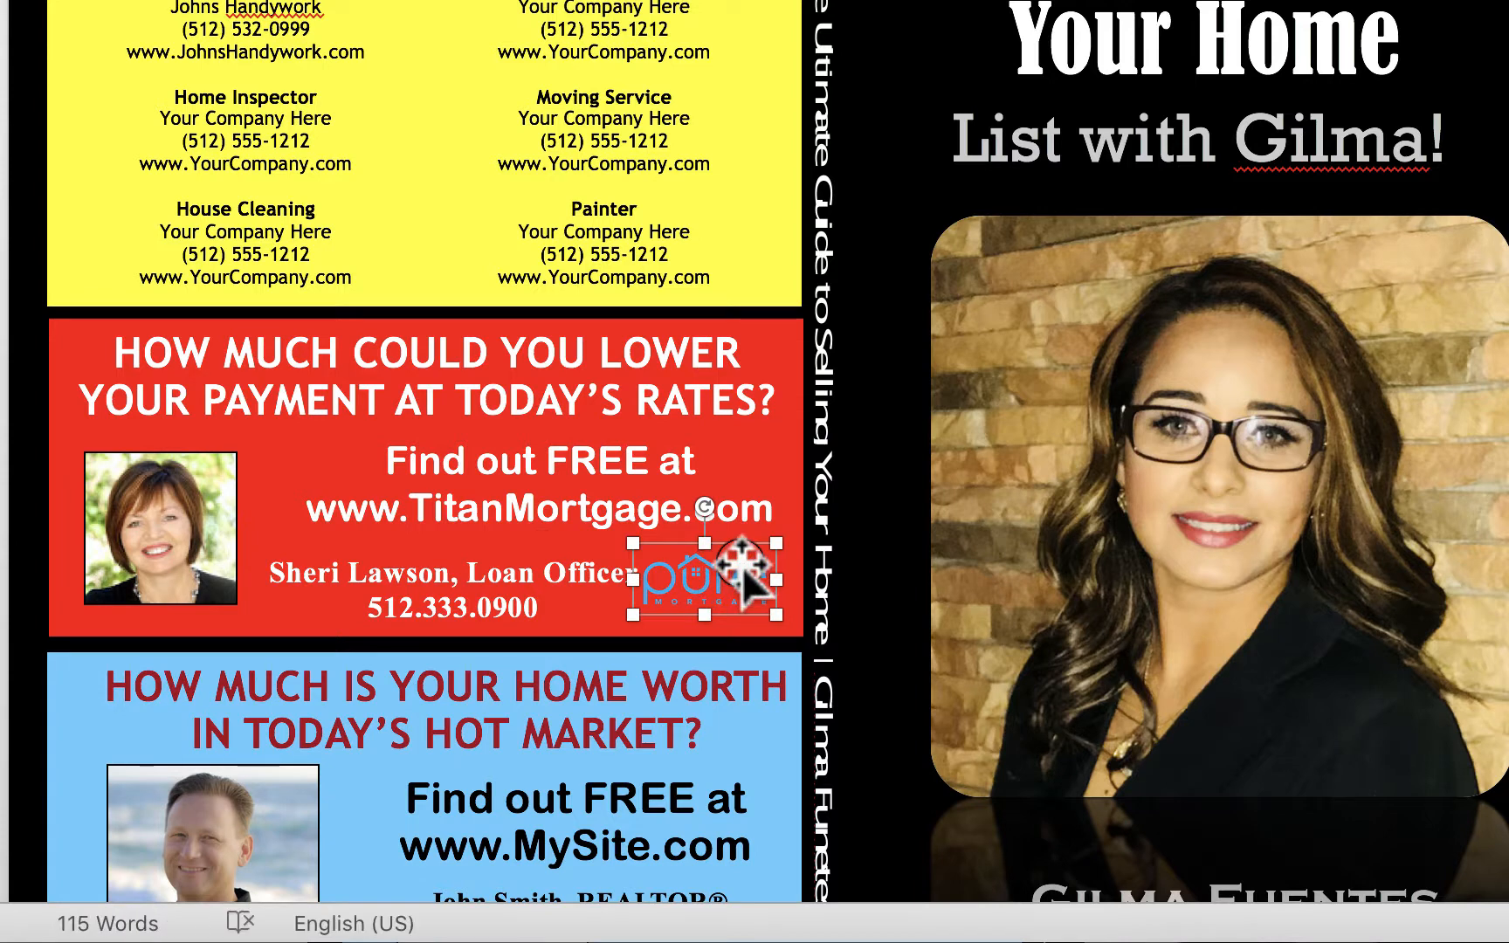
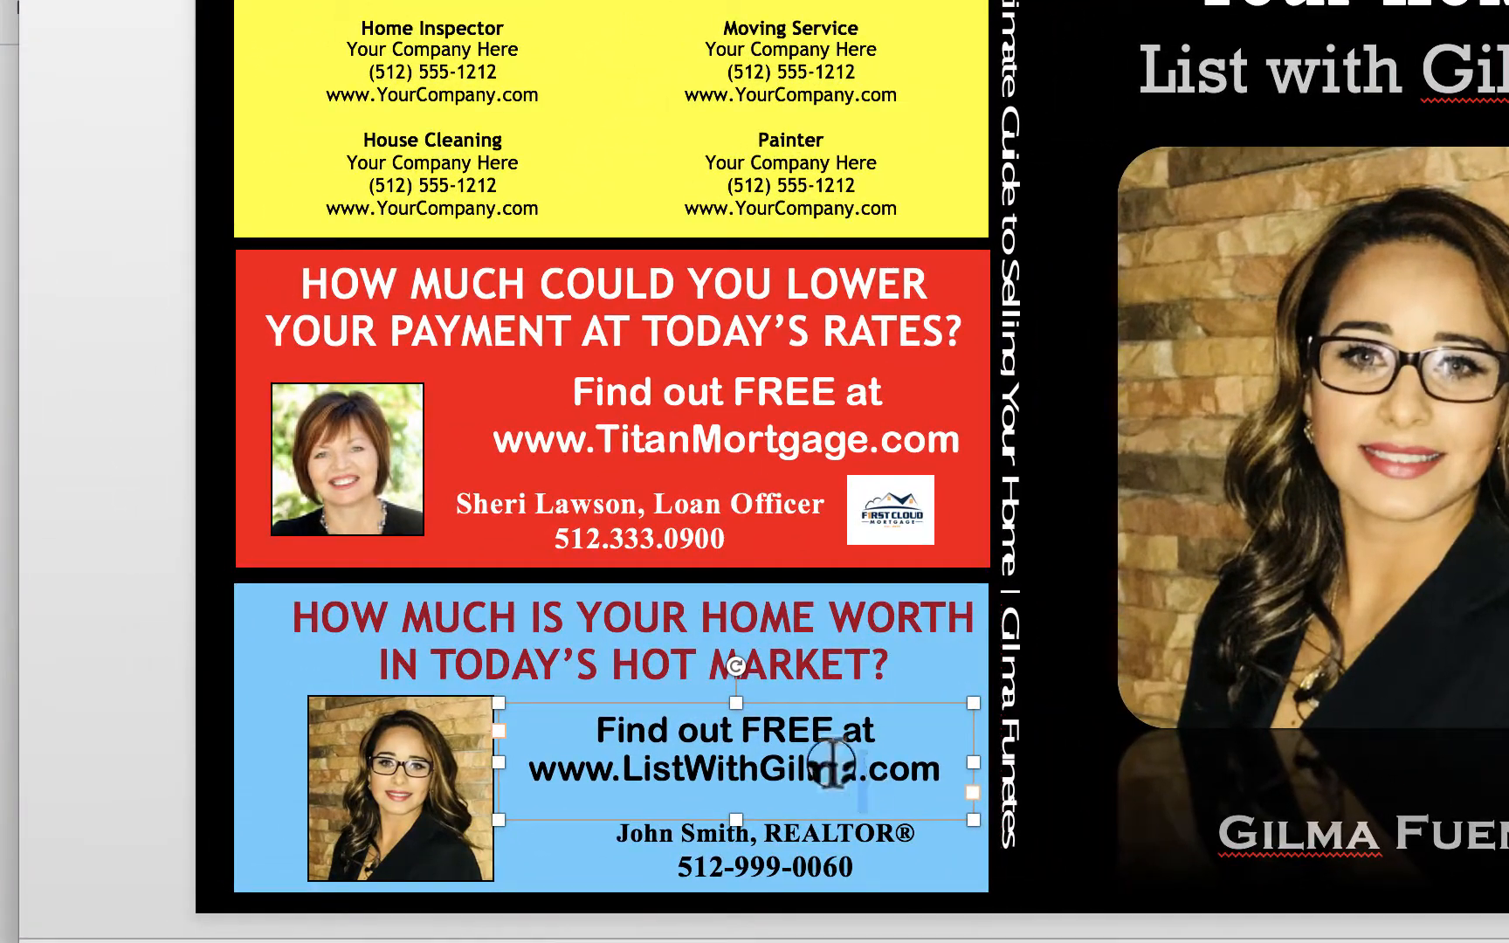
# - Shorten the web address to ListWithGilma.com and enlarge both call-to-action lines to 22 pt
pyautogui.moveTo(621, 770); pyautogui.dragTo(528, 768)
pyautogui.press('BackSpace')
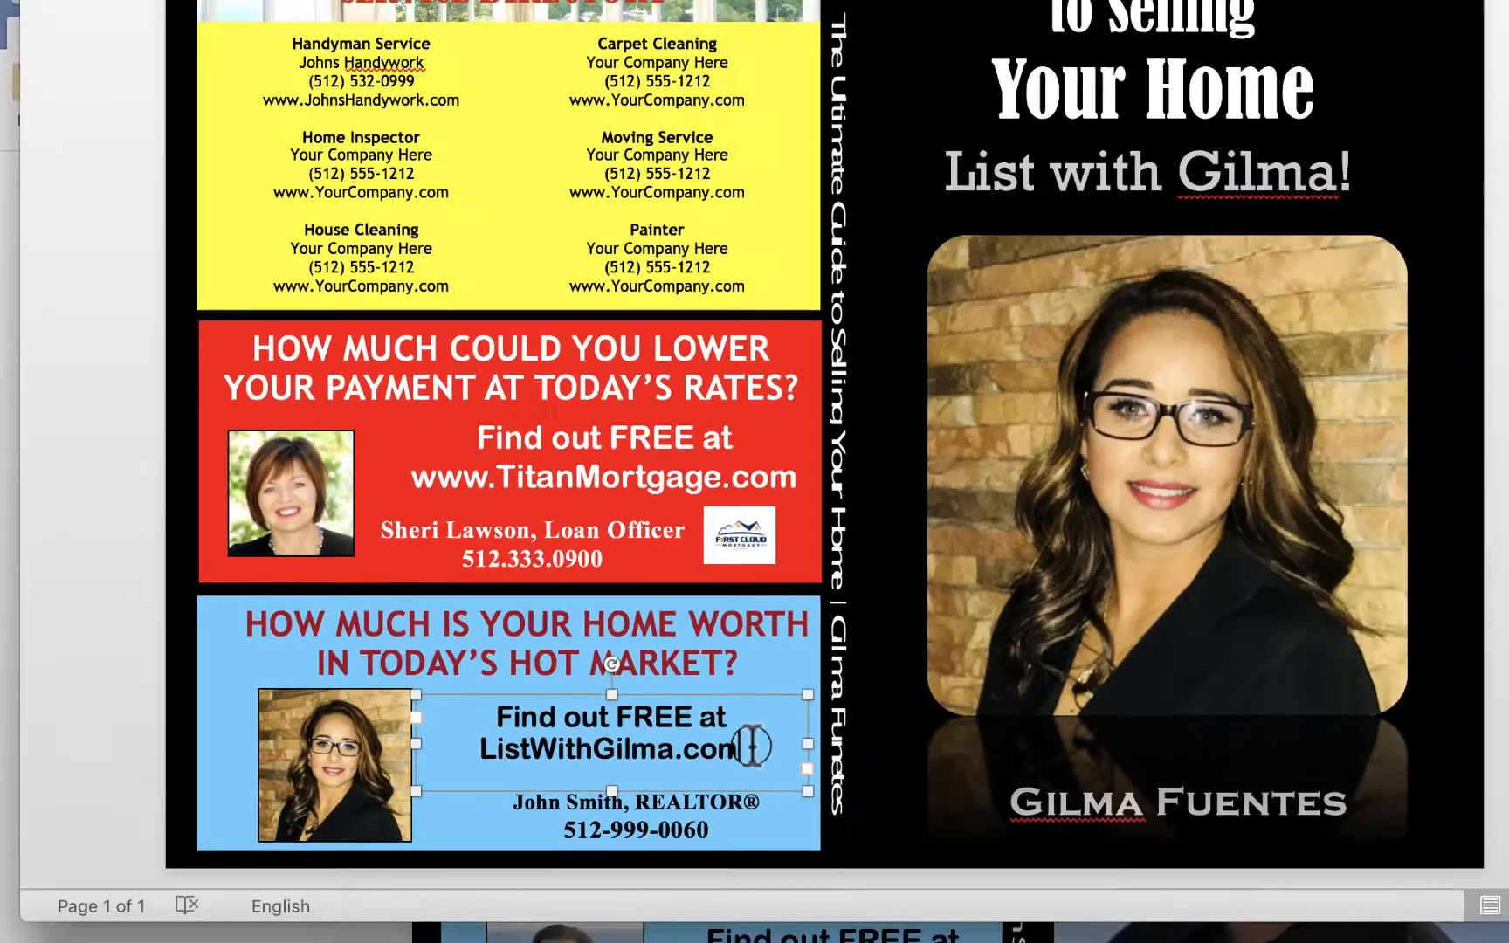
pyautogui.moveTo(751, 746); pyautogui.dragTo(473, 715)
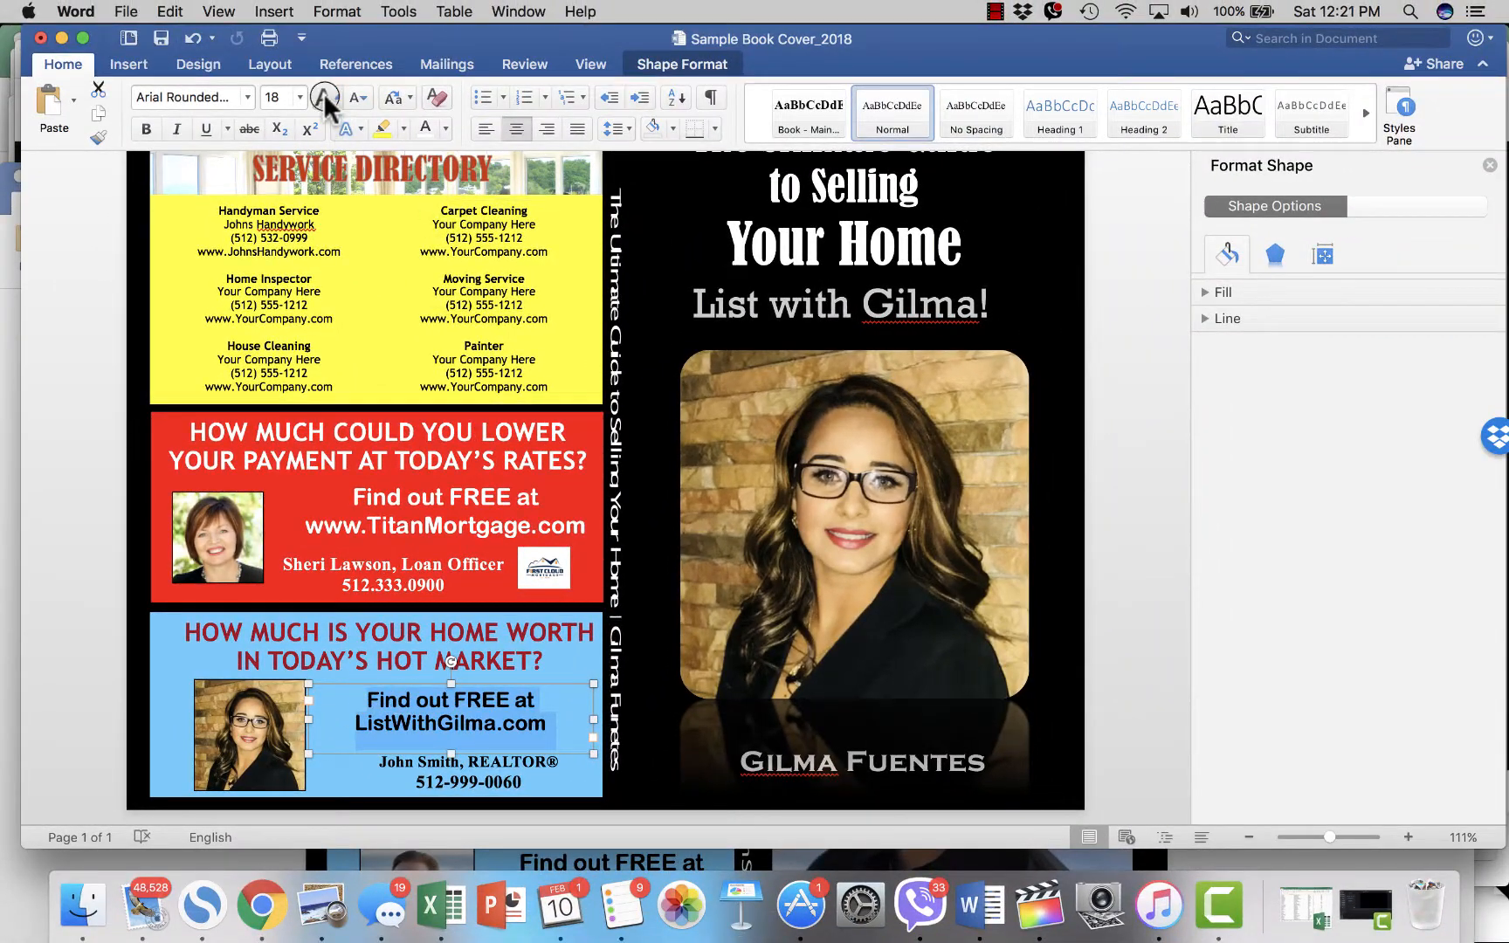
pyautogui.click(323, 94)
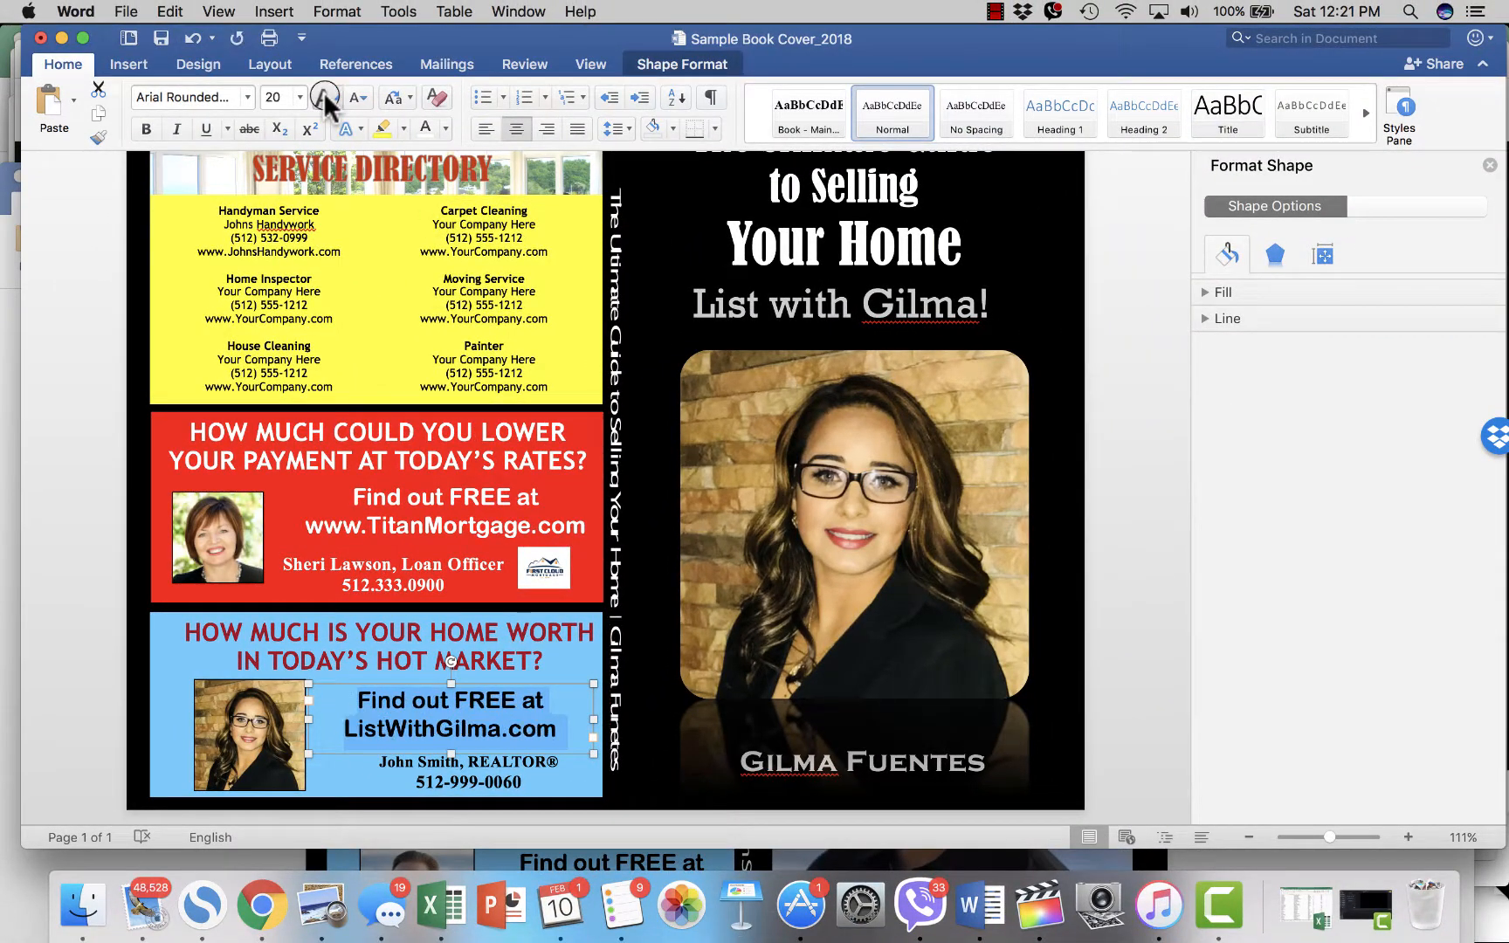
pyautogui.click(323, 94)
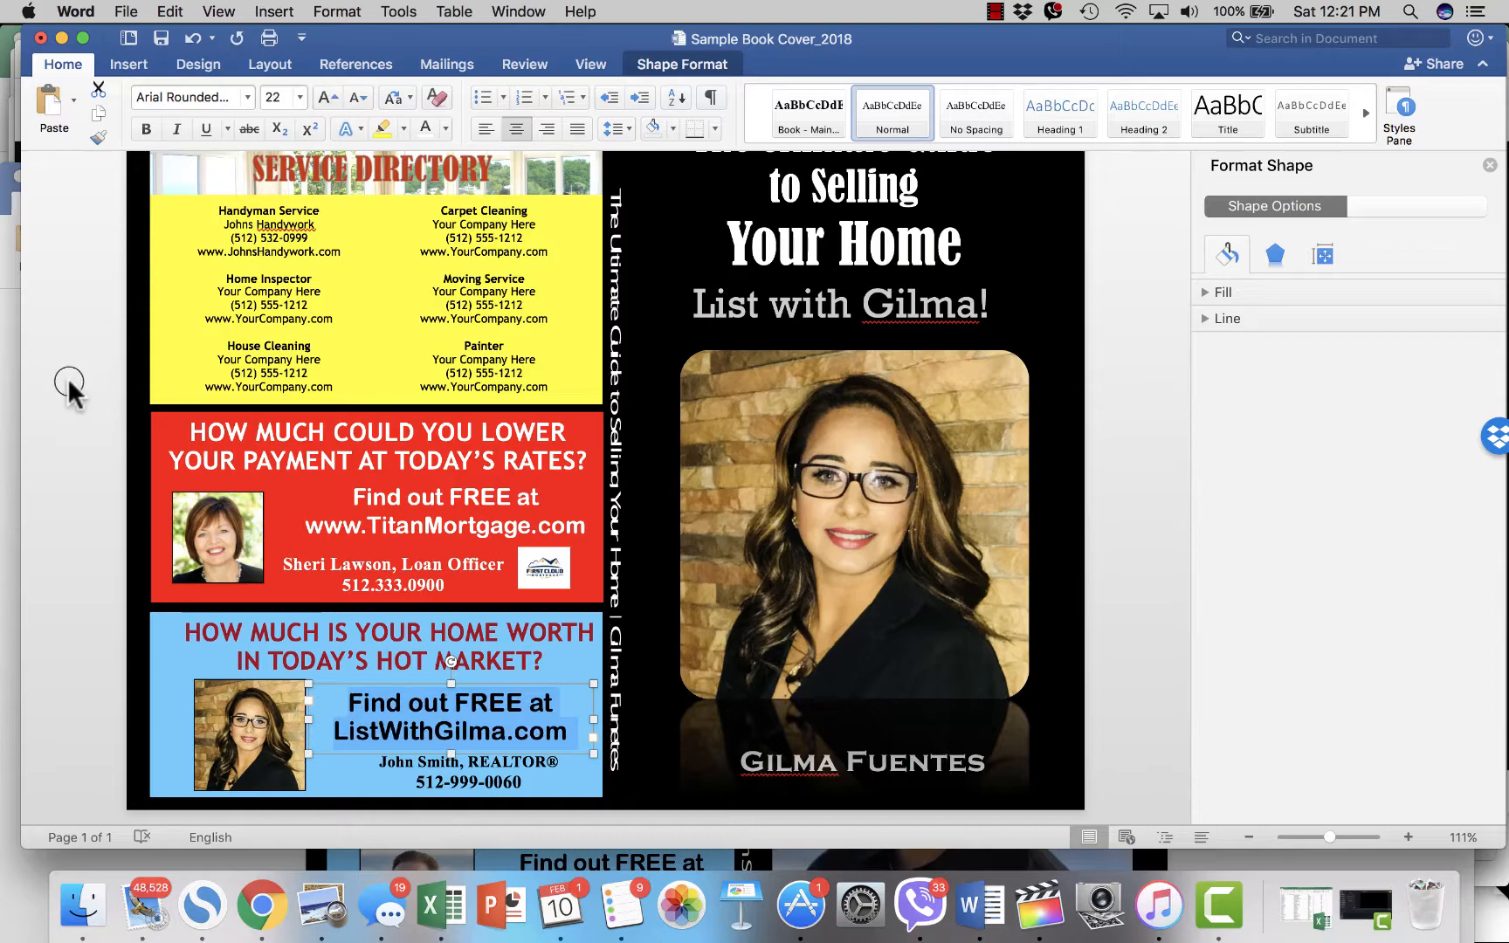
pyautogui.click(82, 426)
pyautogui.click(497, 670)
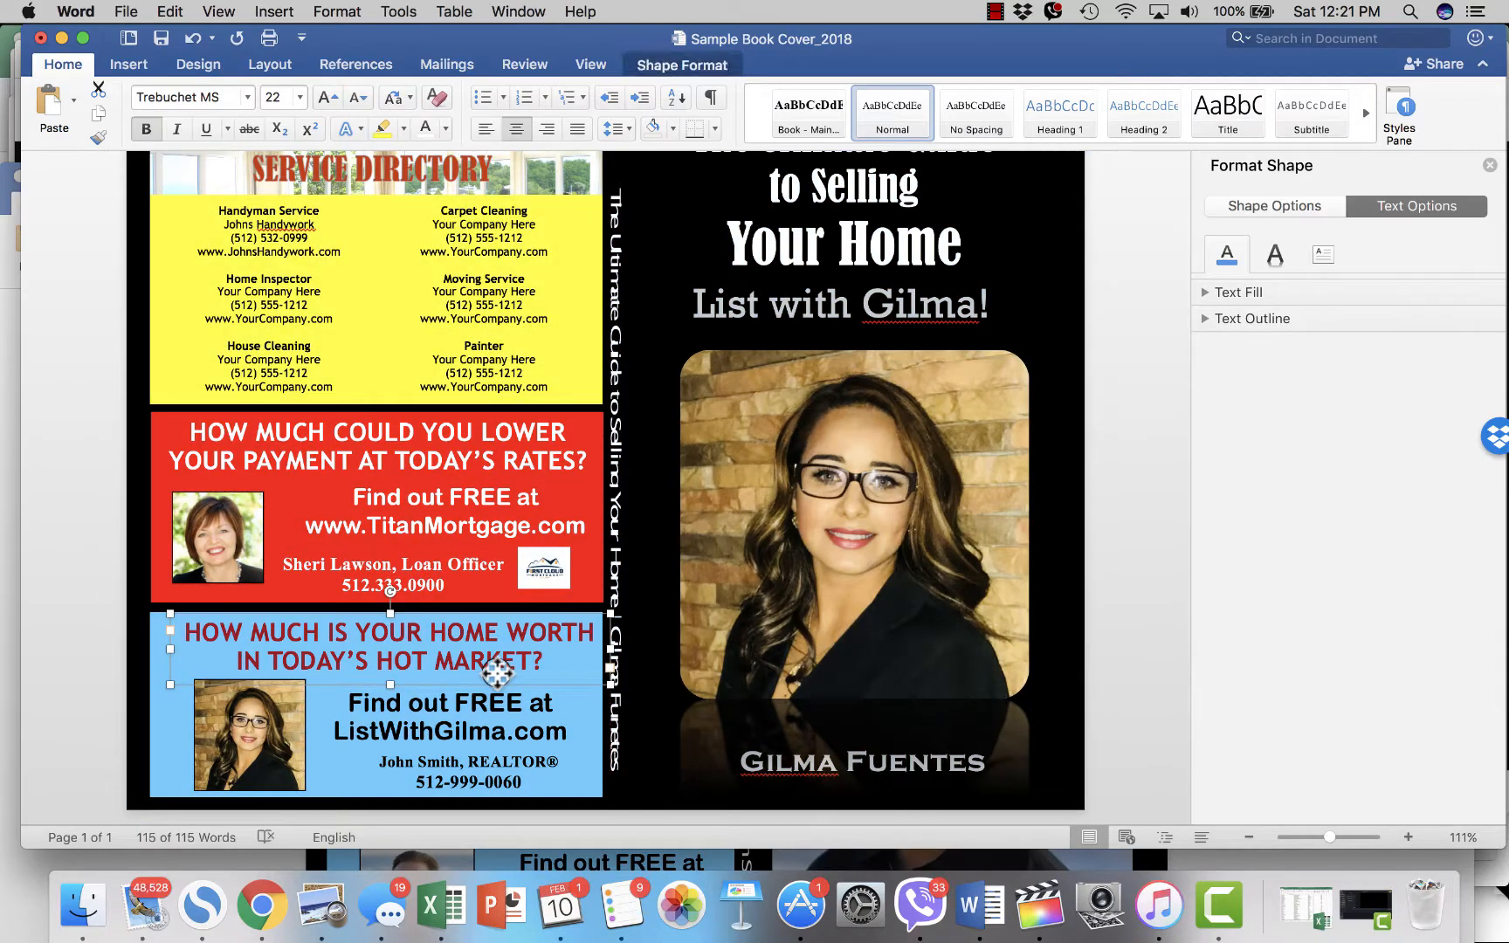
pyautogui.click(485, 759)
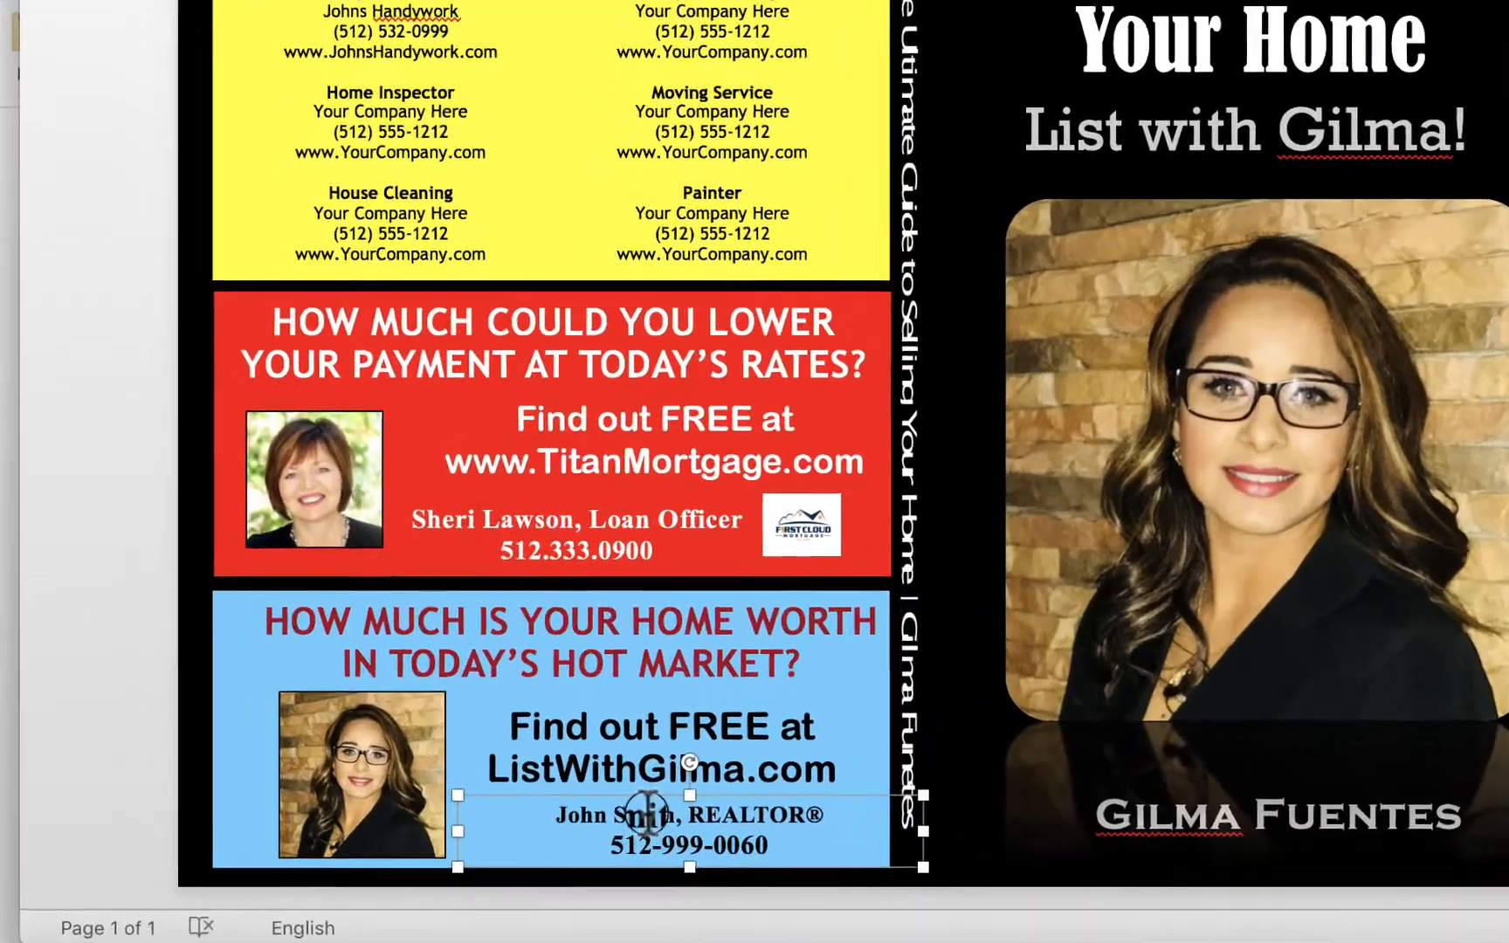
# - Replace the placeholder realtor name with the agent's full name
pyautogui.moveTo(678, 814); pyautogui.dragTo(557, 814)
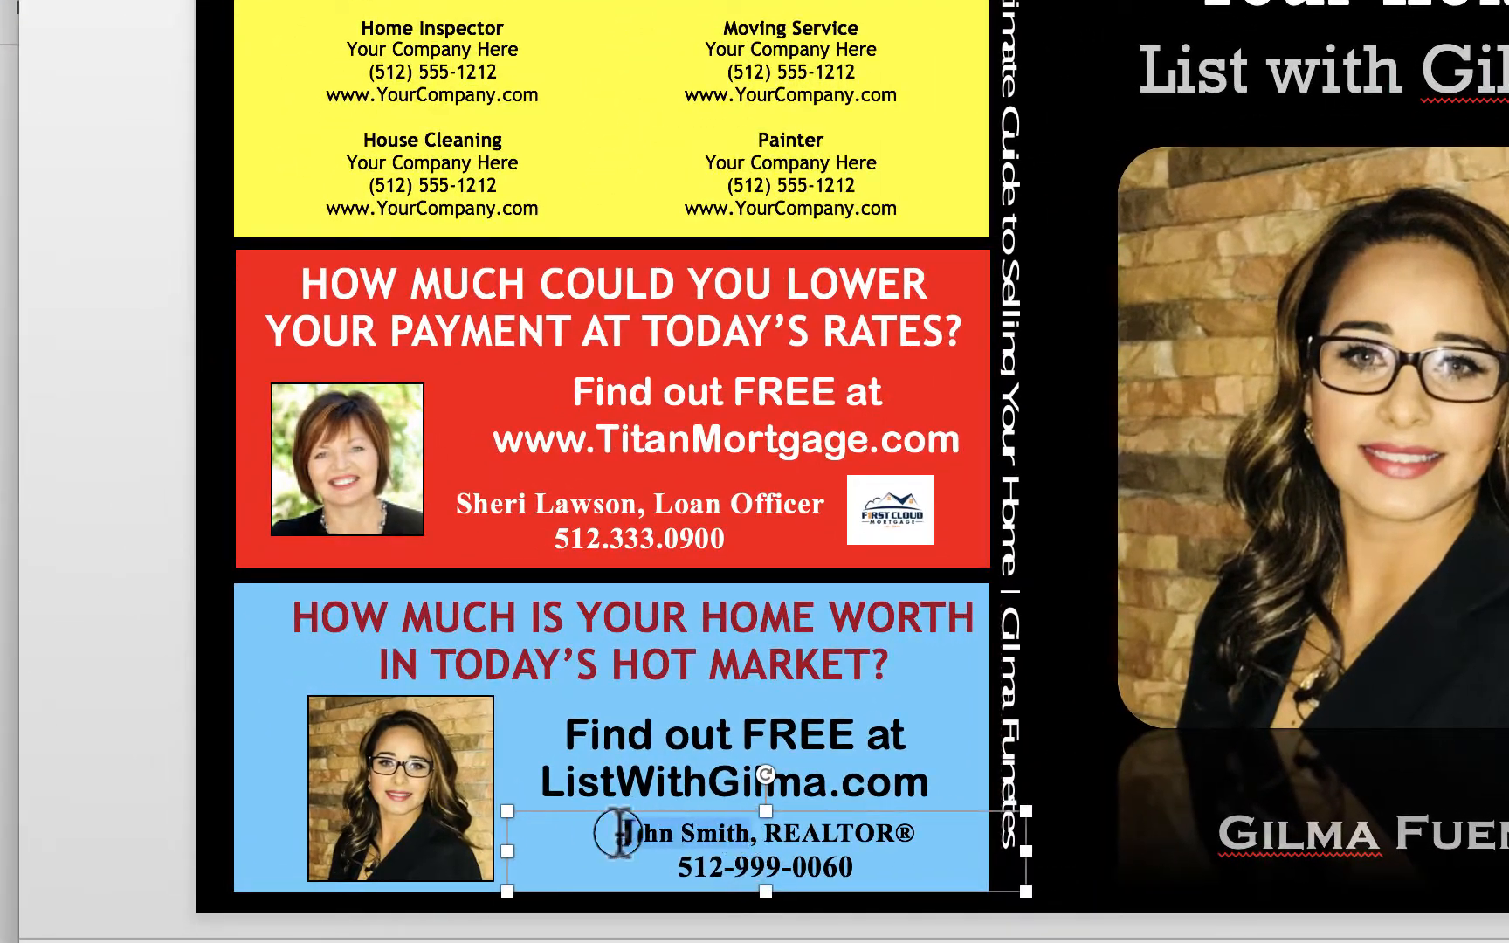
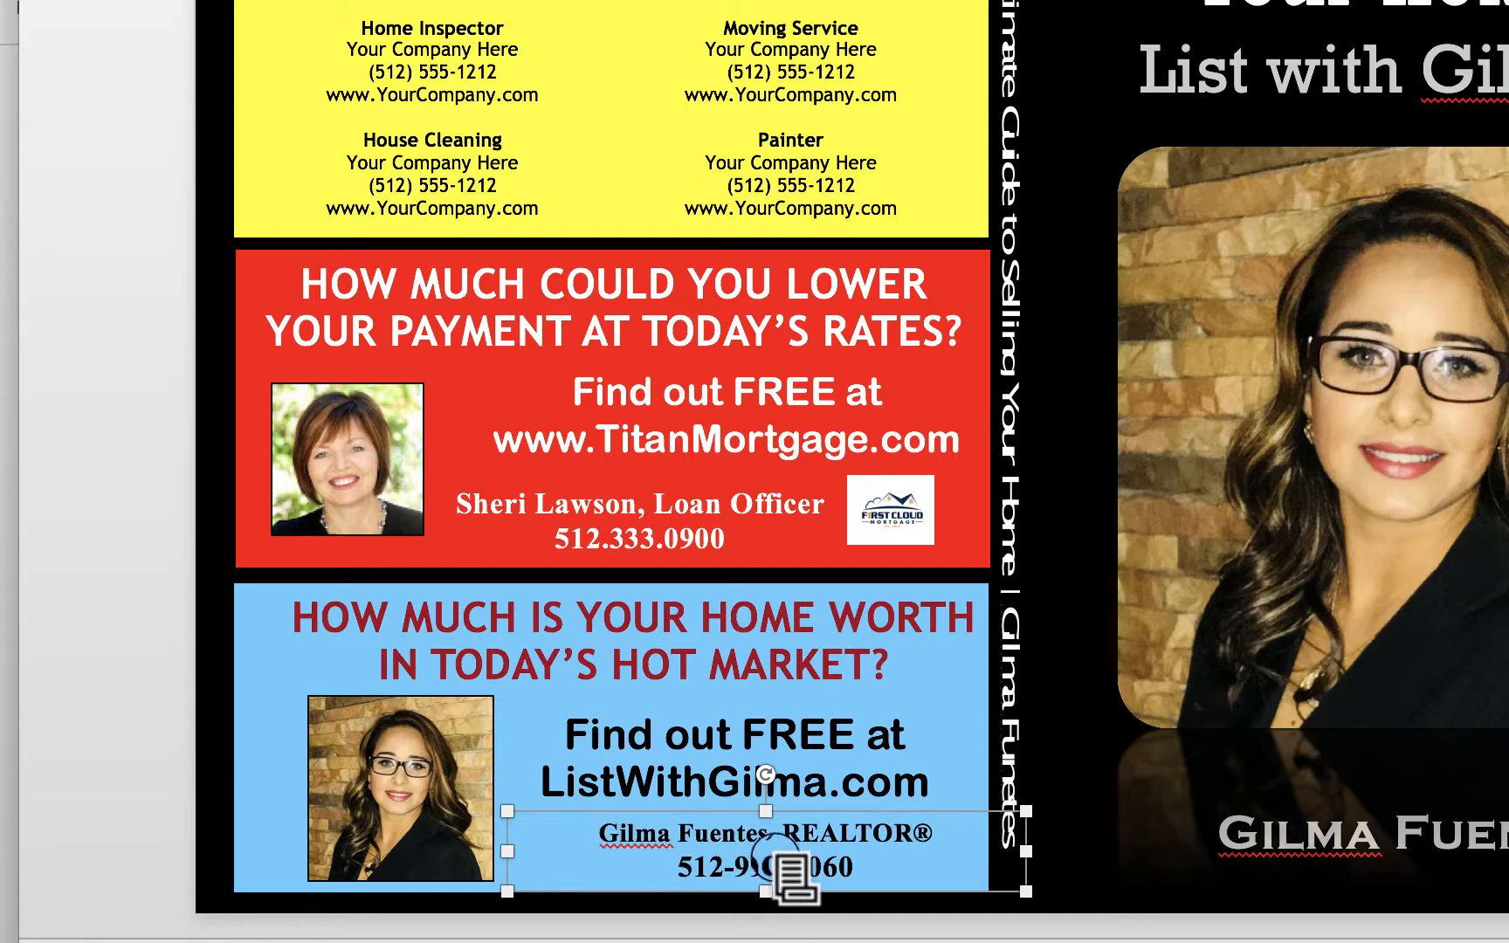
# - Replace the last digits of the phone number with the agent's new number
pyautogui.doubleClick(840, 864)
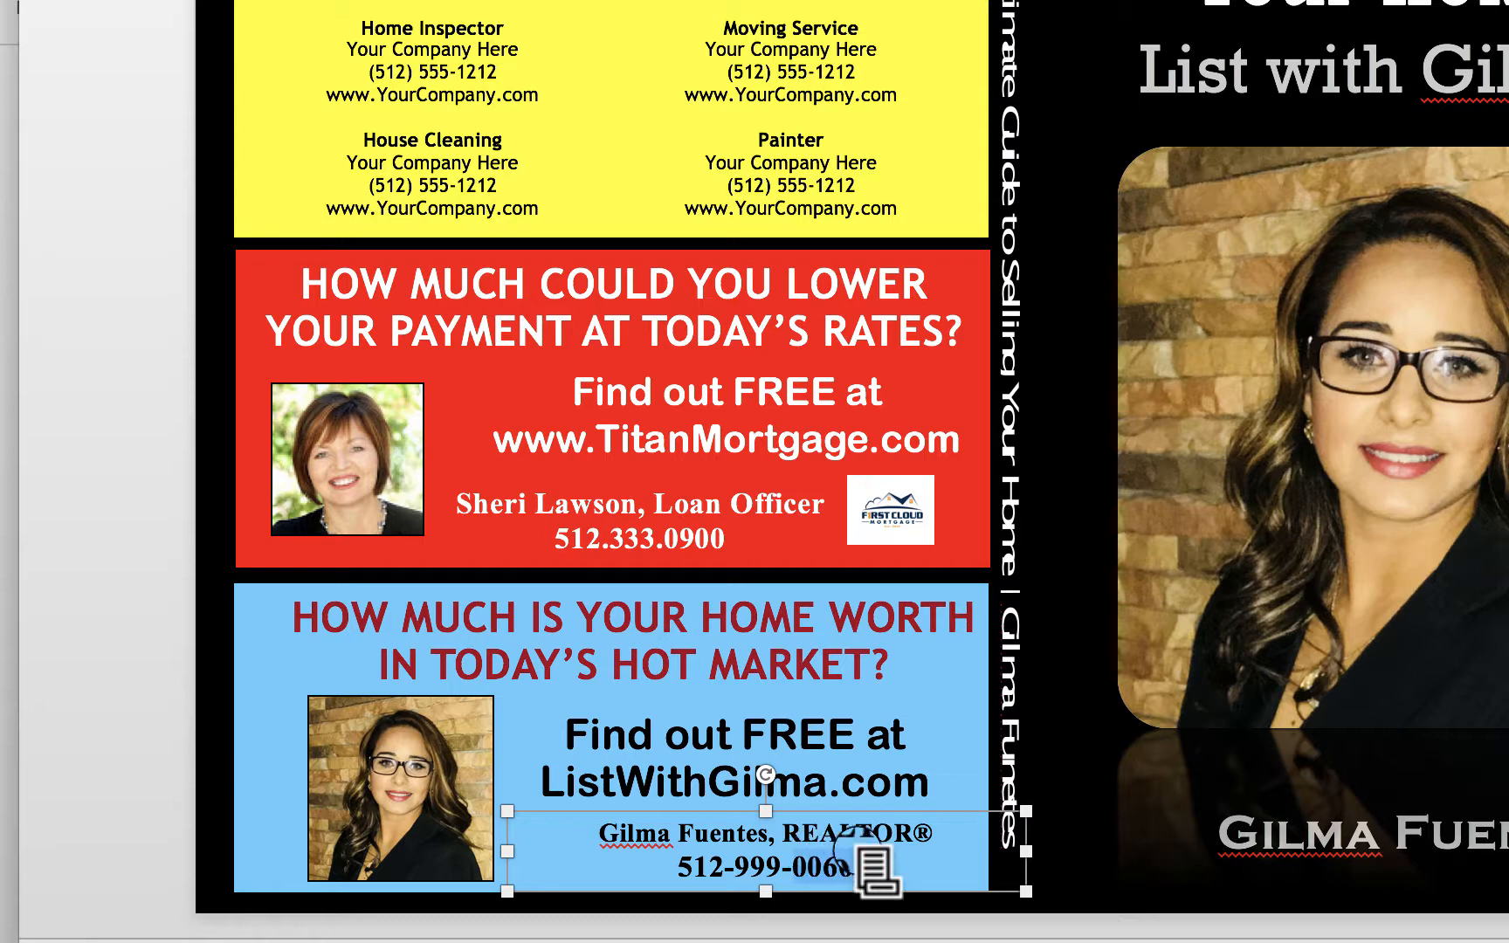
pyautogui.press('BackSpace')
pyautogui.press('BackSpace')
pyautogui.press('BackSpace')
pyautogui.press('BackSpace')
pyautogui.press('BackSpace')
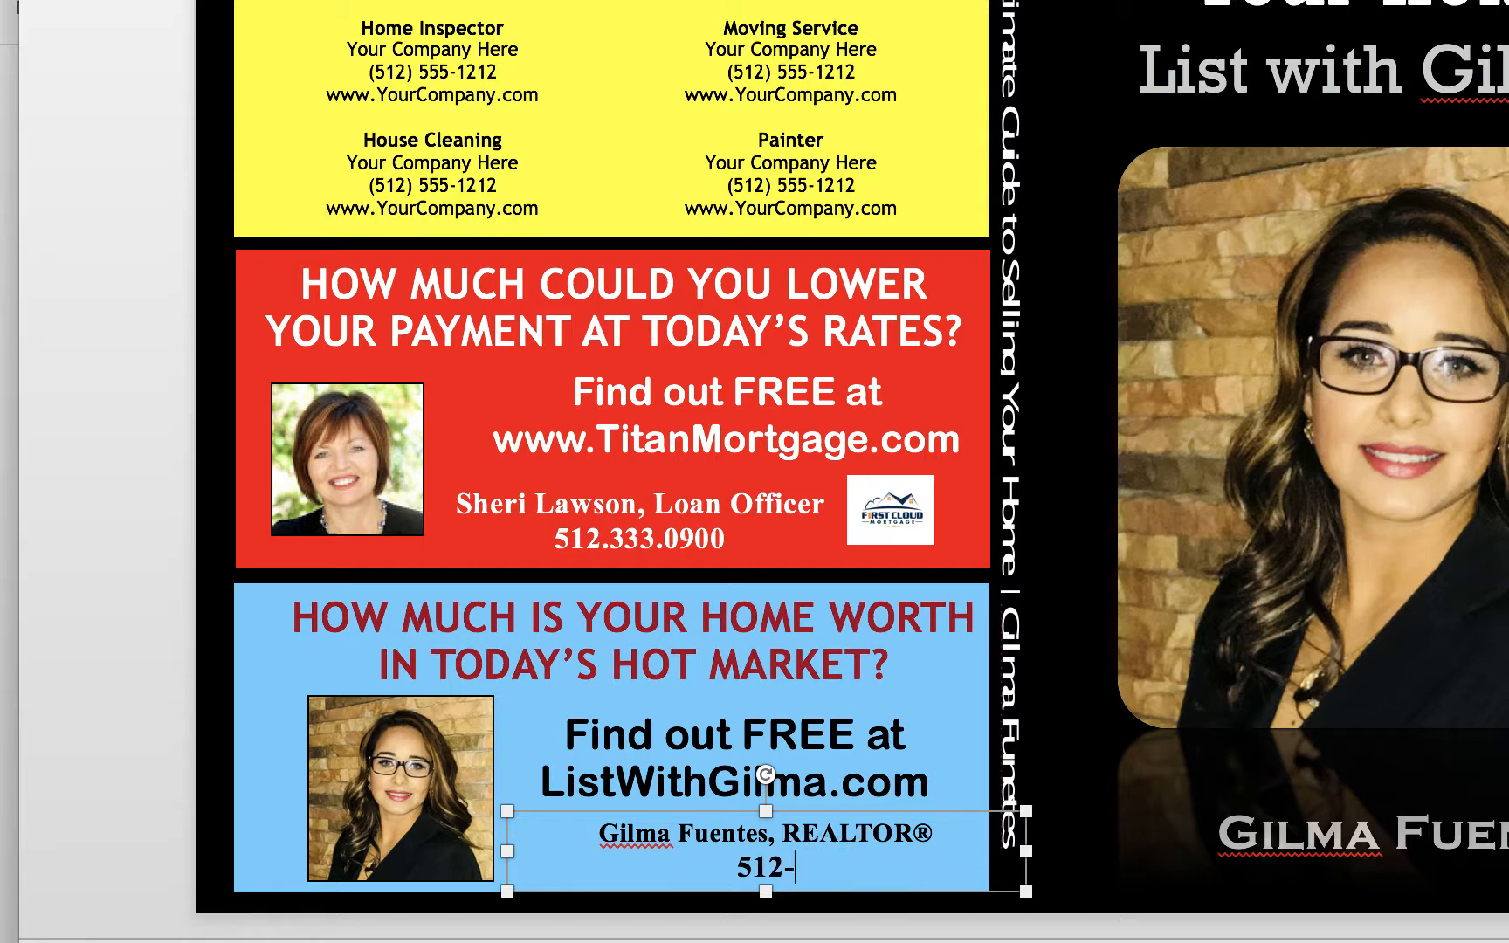
pyautogui.write('888-0900')
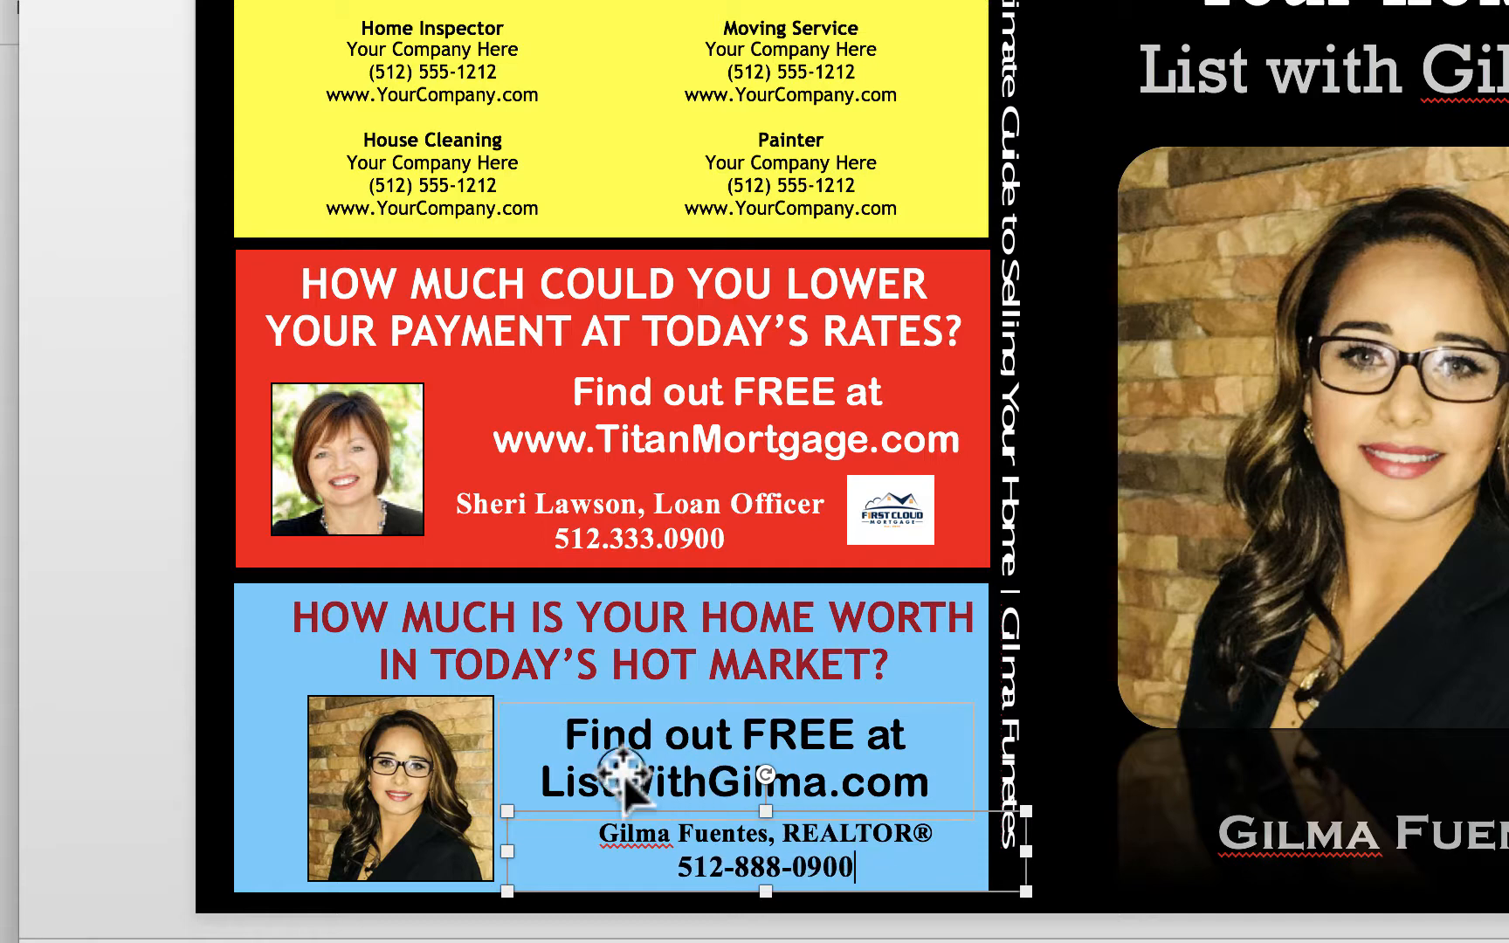
pyautogui.click(423, 747)
pyautogui.click(153, 670)
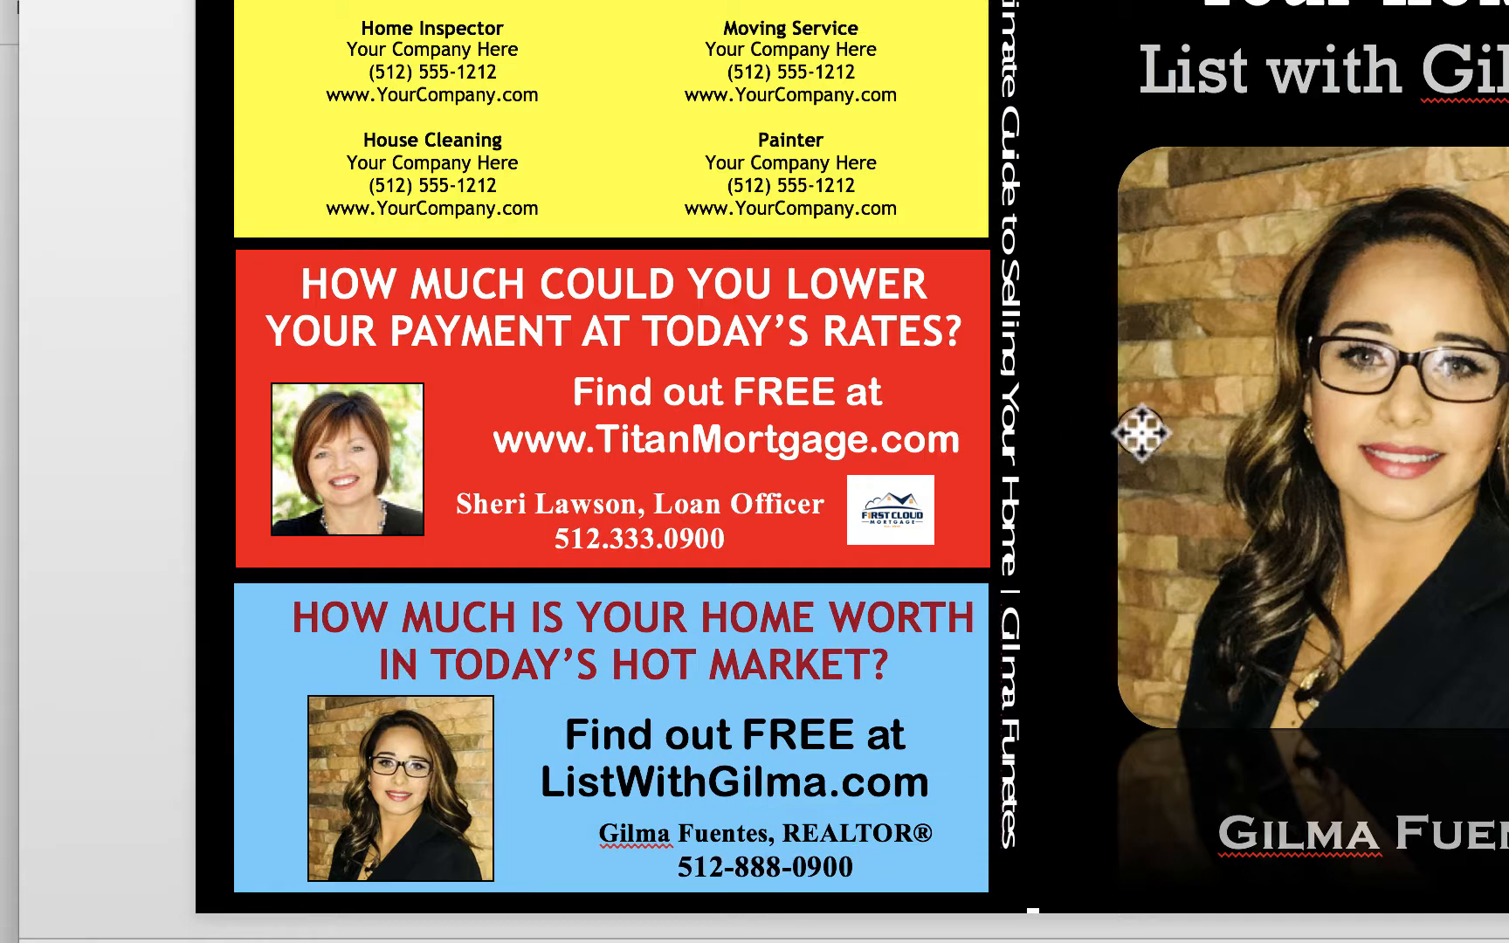
# - Scroll up slightly to review the finished ad and bring up the File menu
pyautogui.scroll(2, 851, 471)
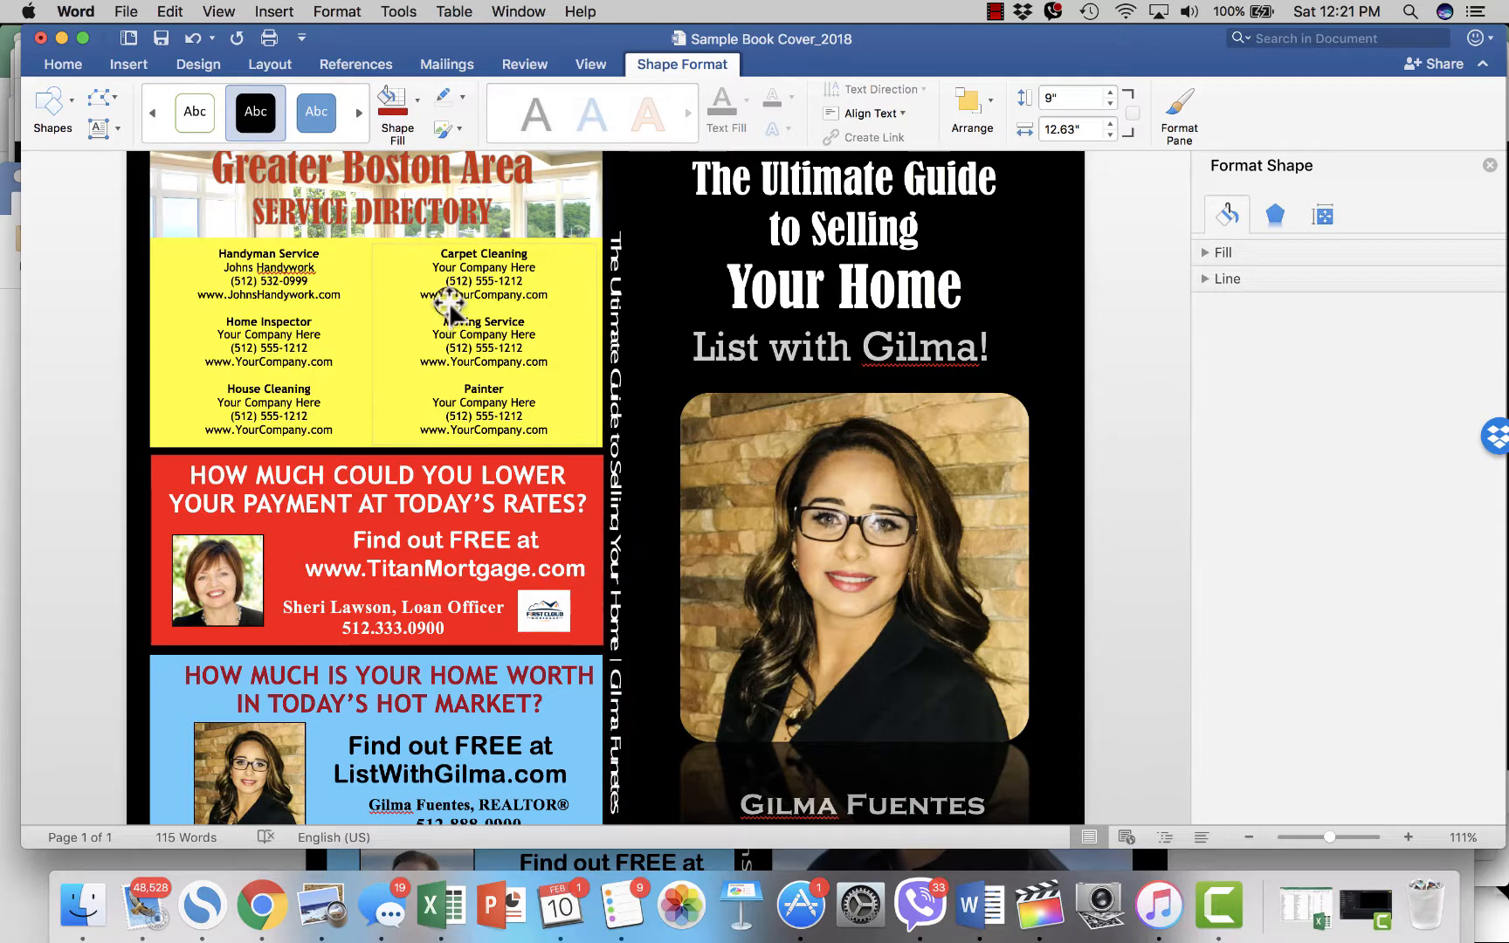
pyautogui.click(186, 105)
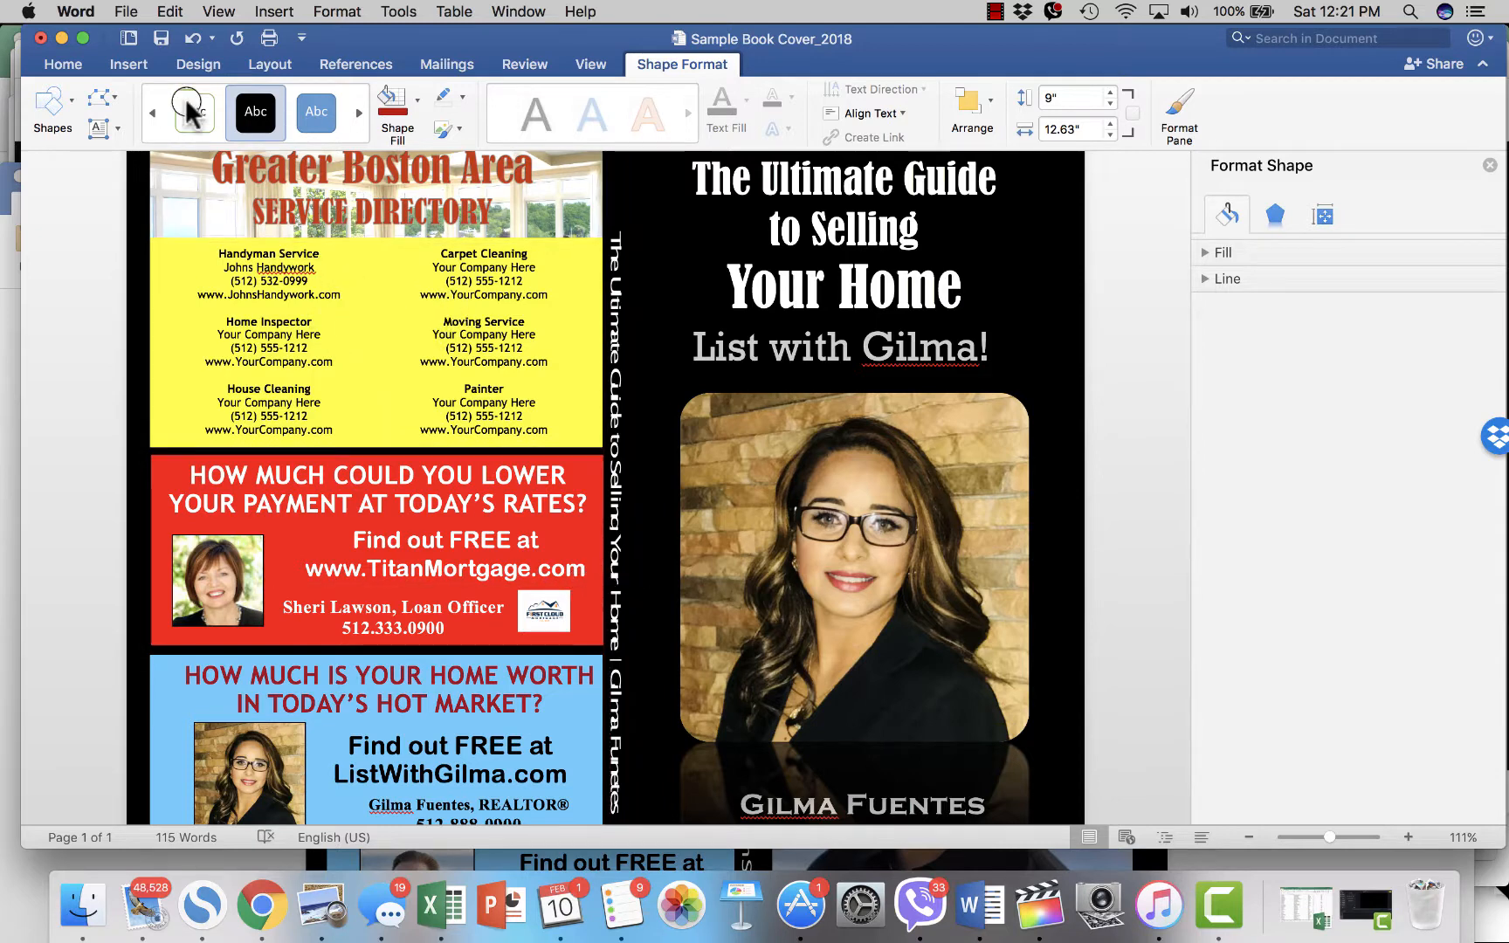
pyautogui.click(127, 11)
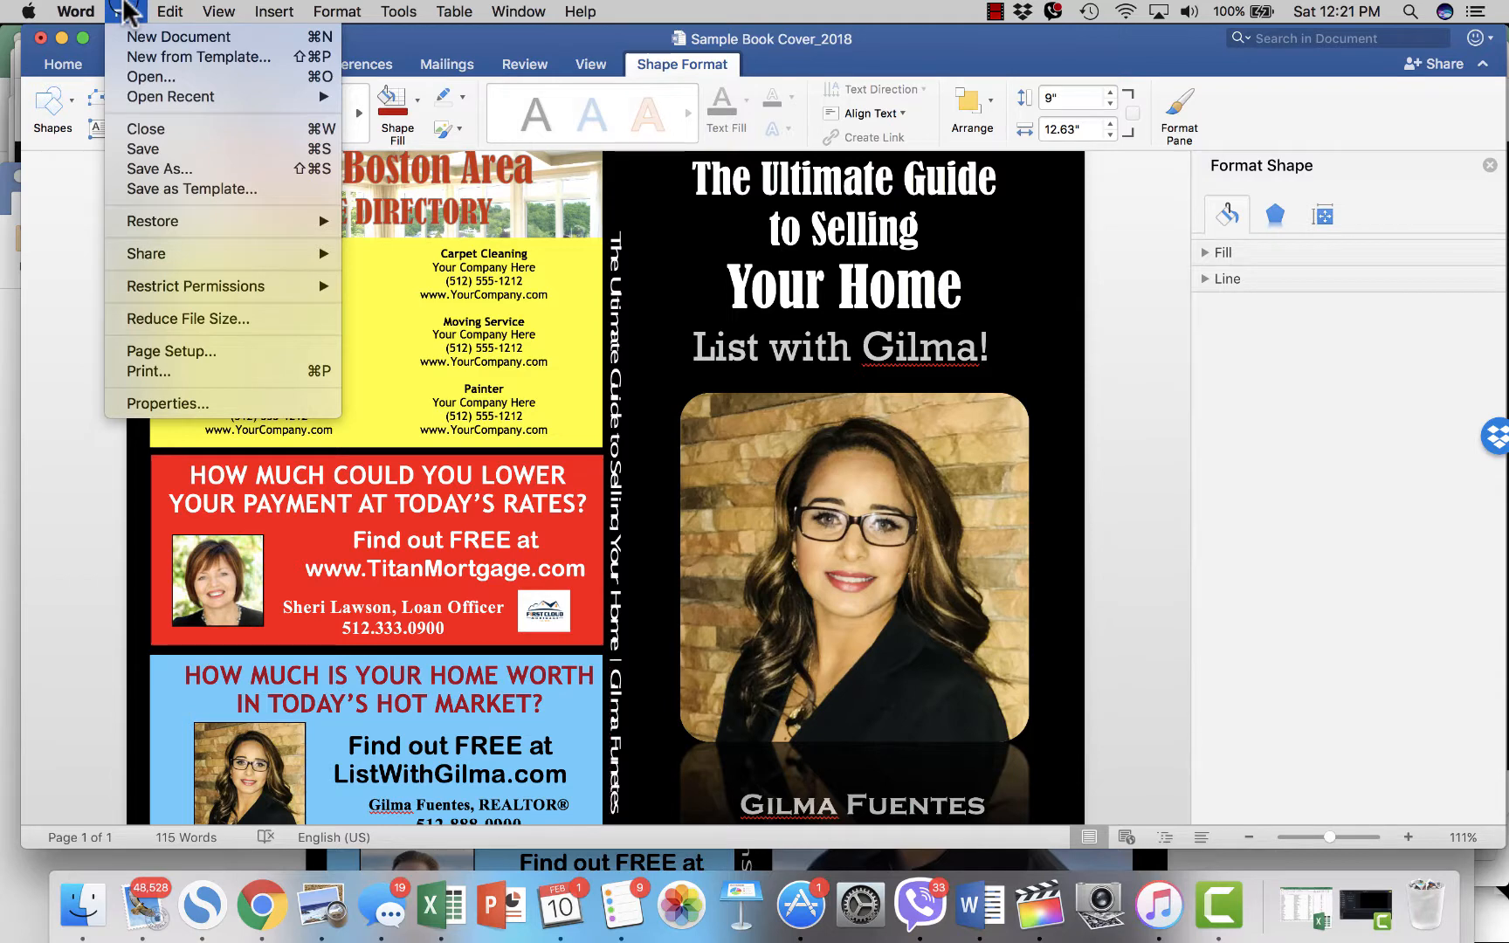
# - Print the cover with Save as PDF, adding the agent's first name to the end of the file name
pyautogui.click(173, 373)
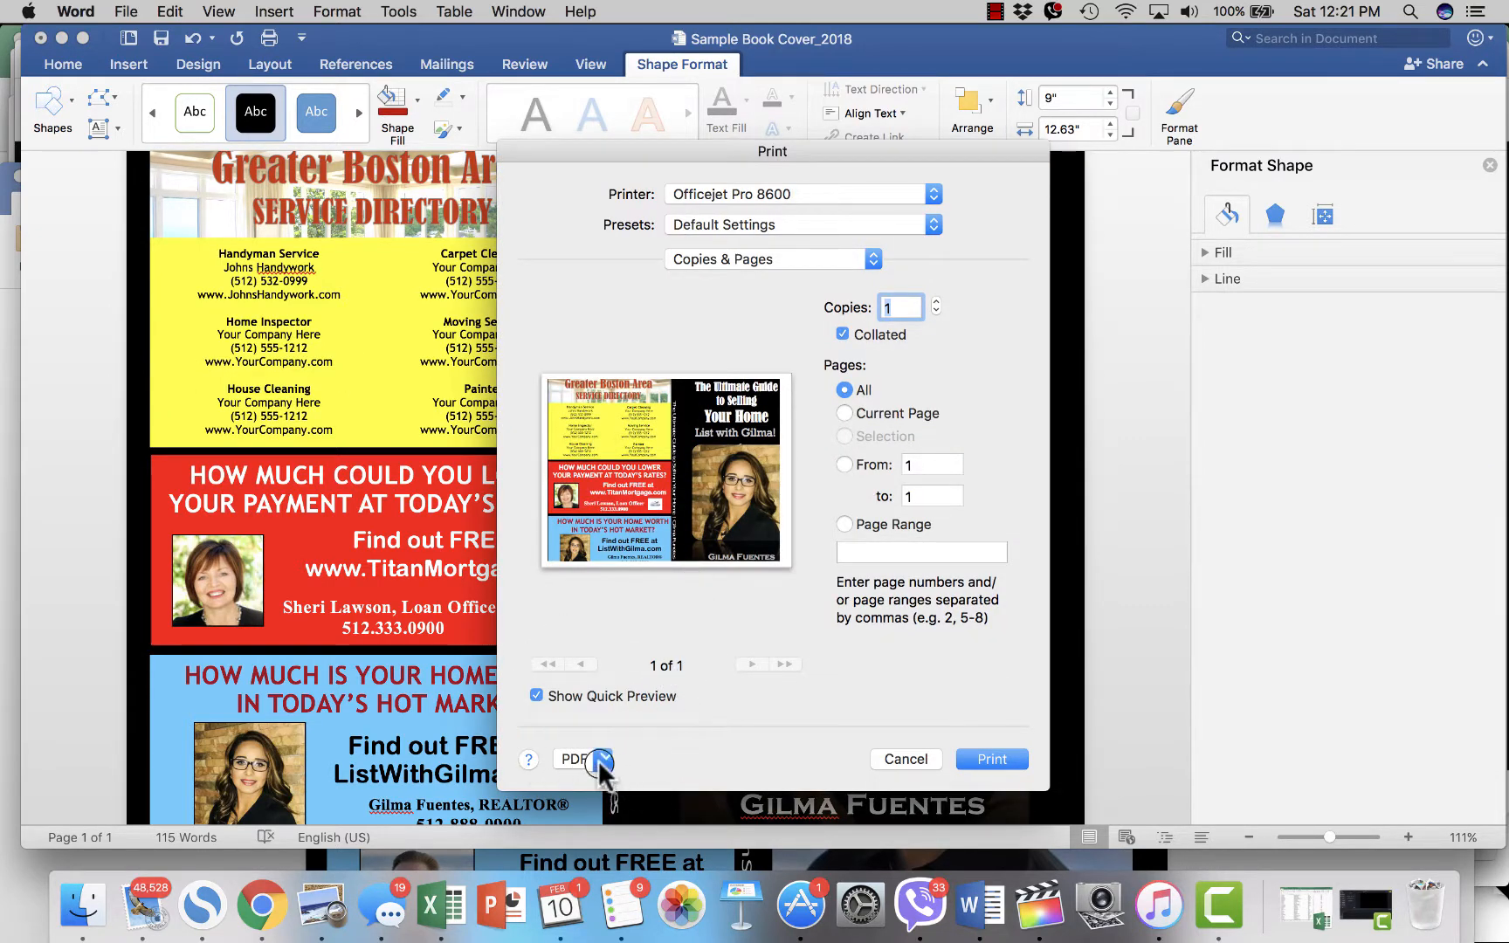
pyautogui.click(602, 758)
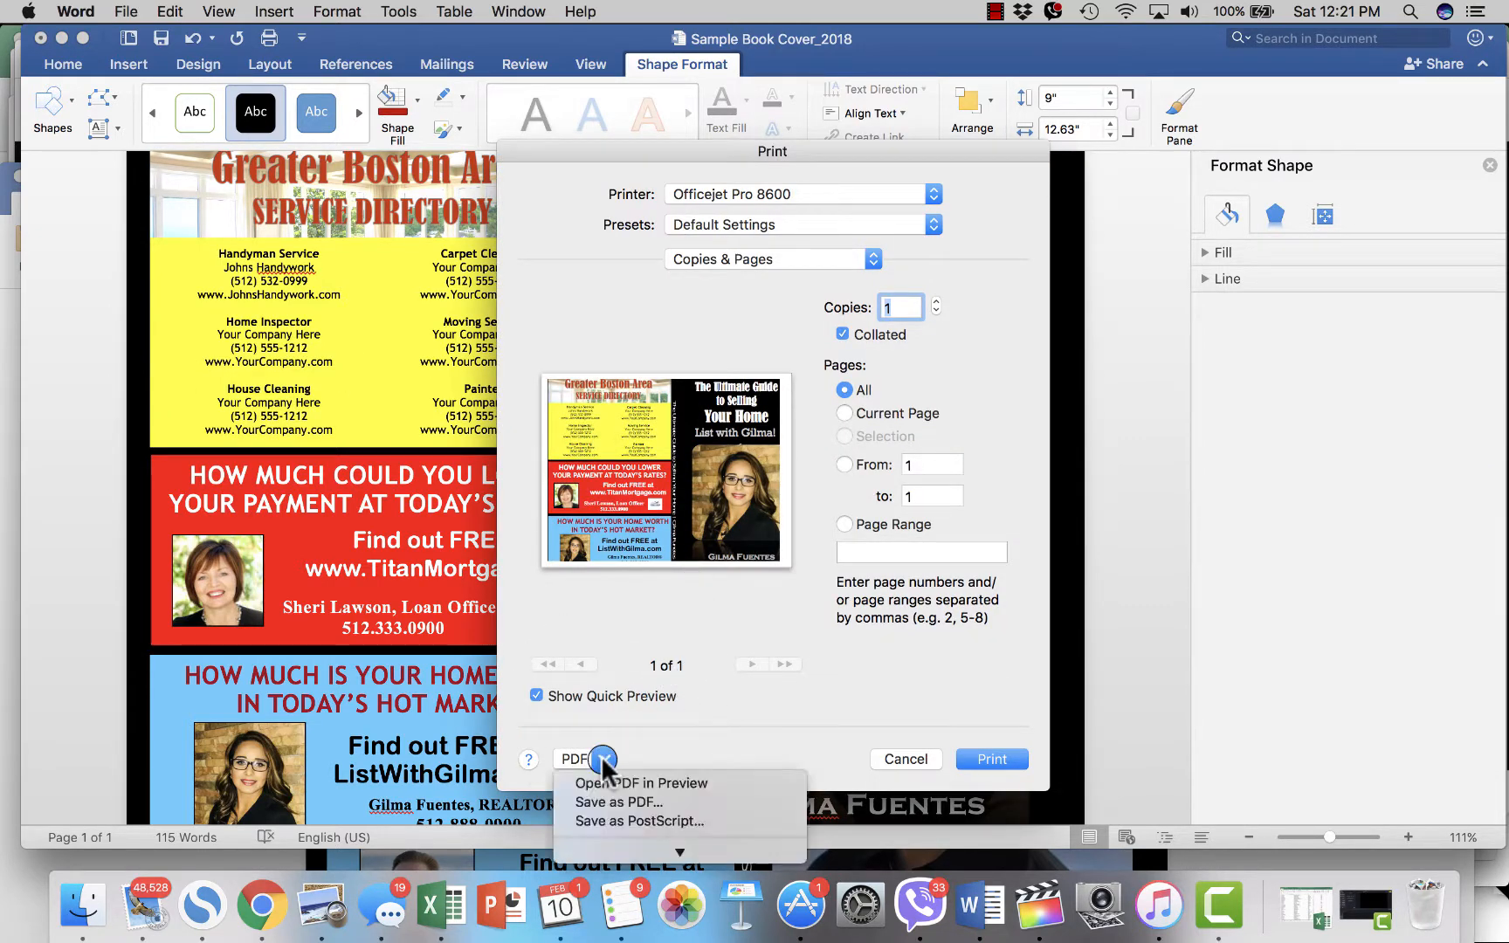
pyautogui.click(625, 802)
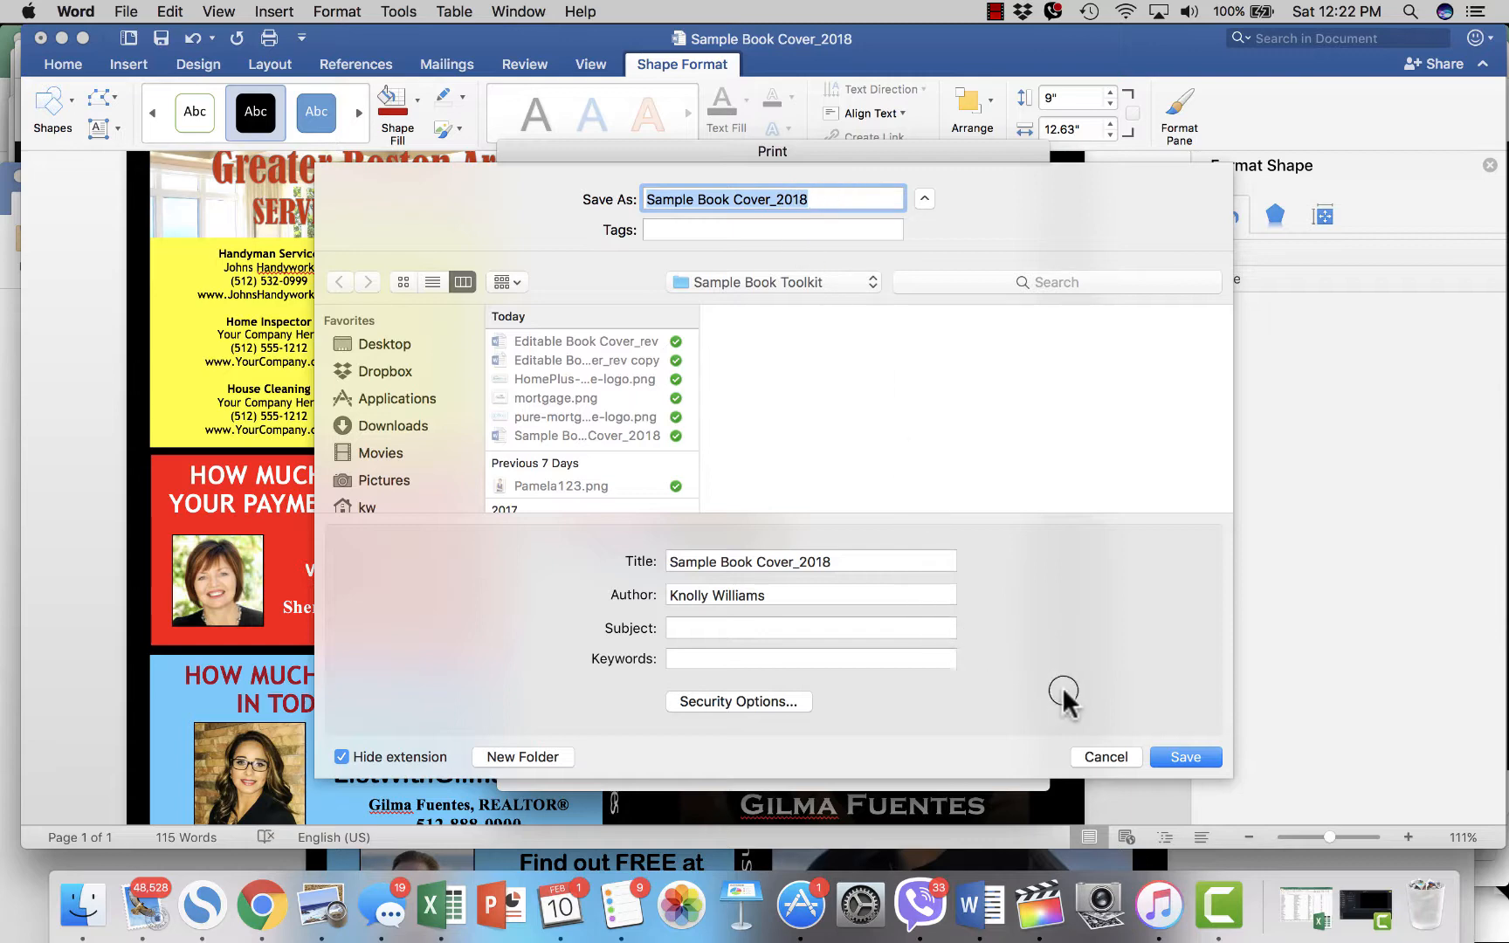
pyautogui.click(1120, 756)
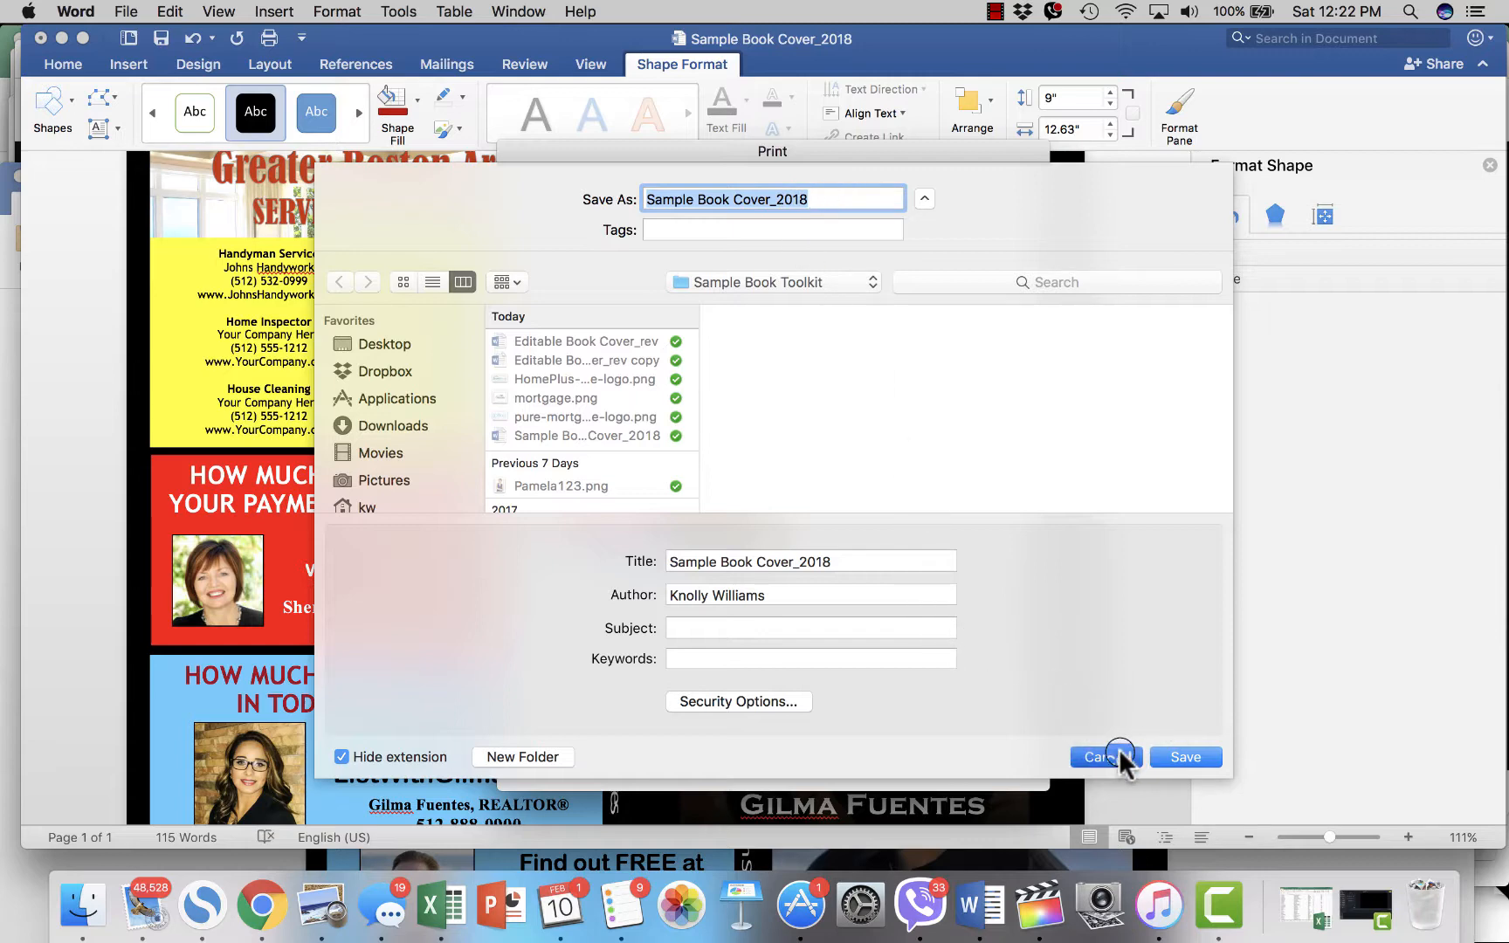
pyautogui.click(841, 200)
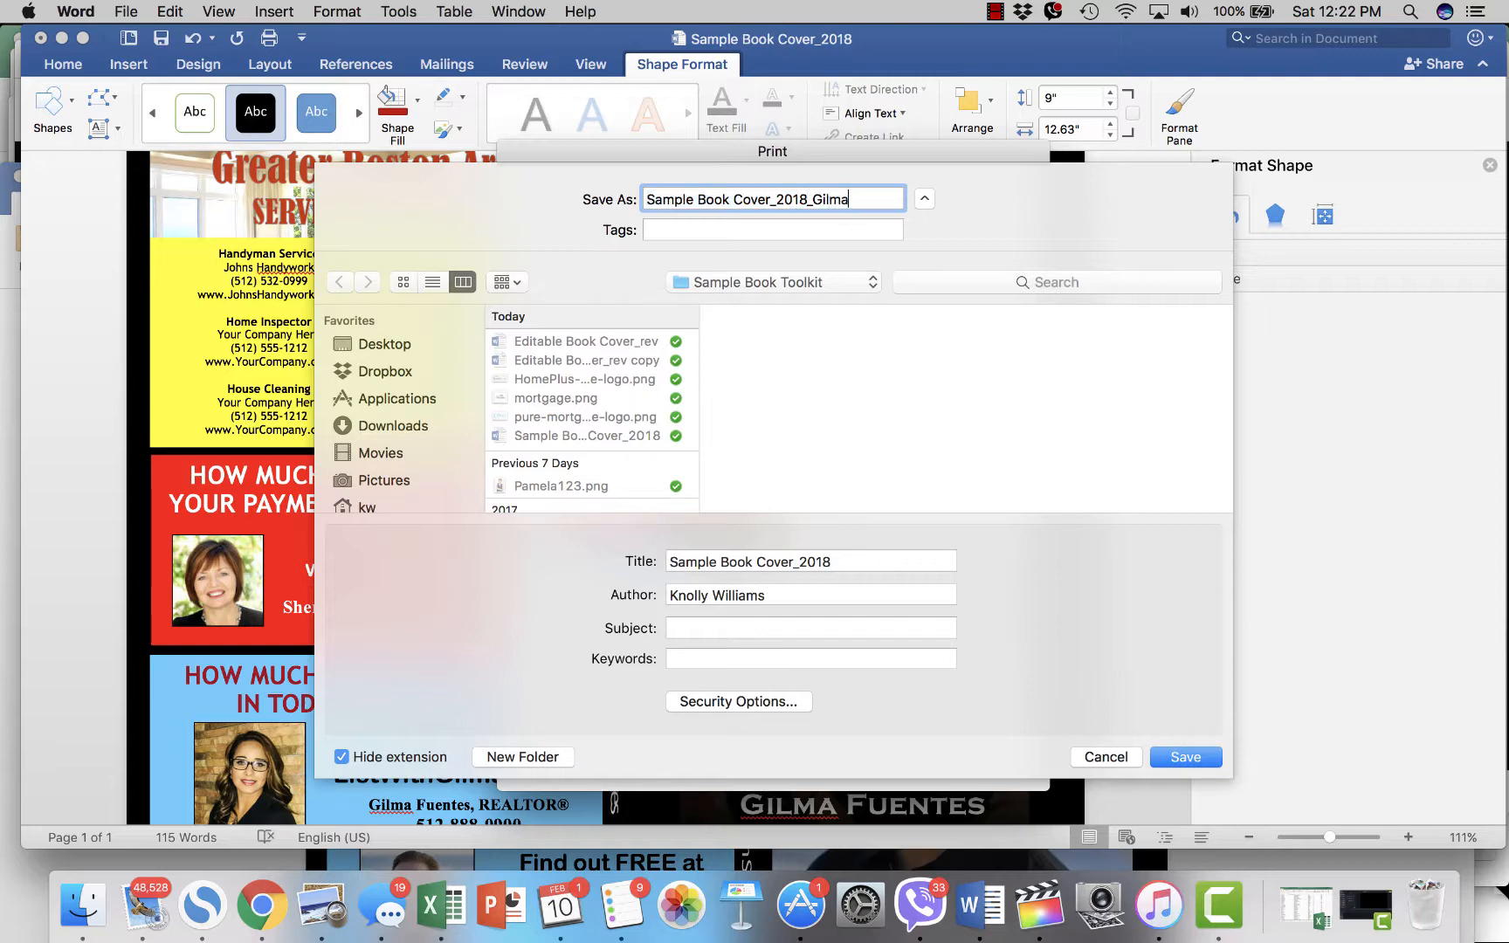
pyautogui.click(1181, 756)
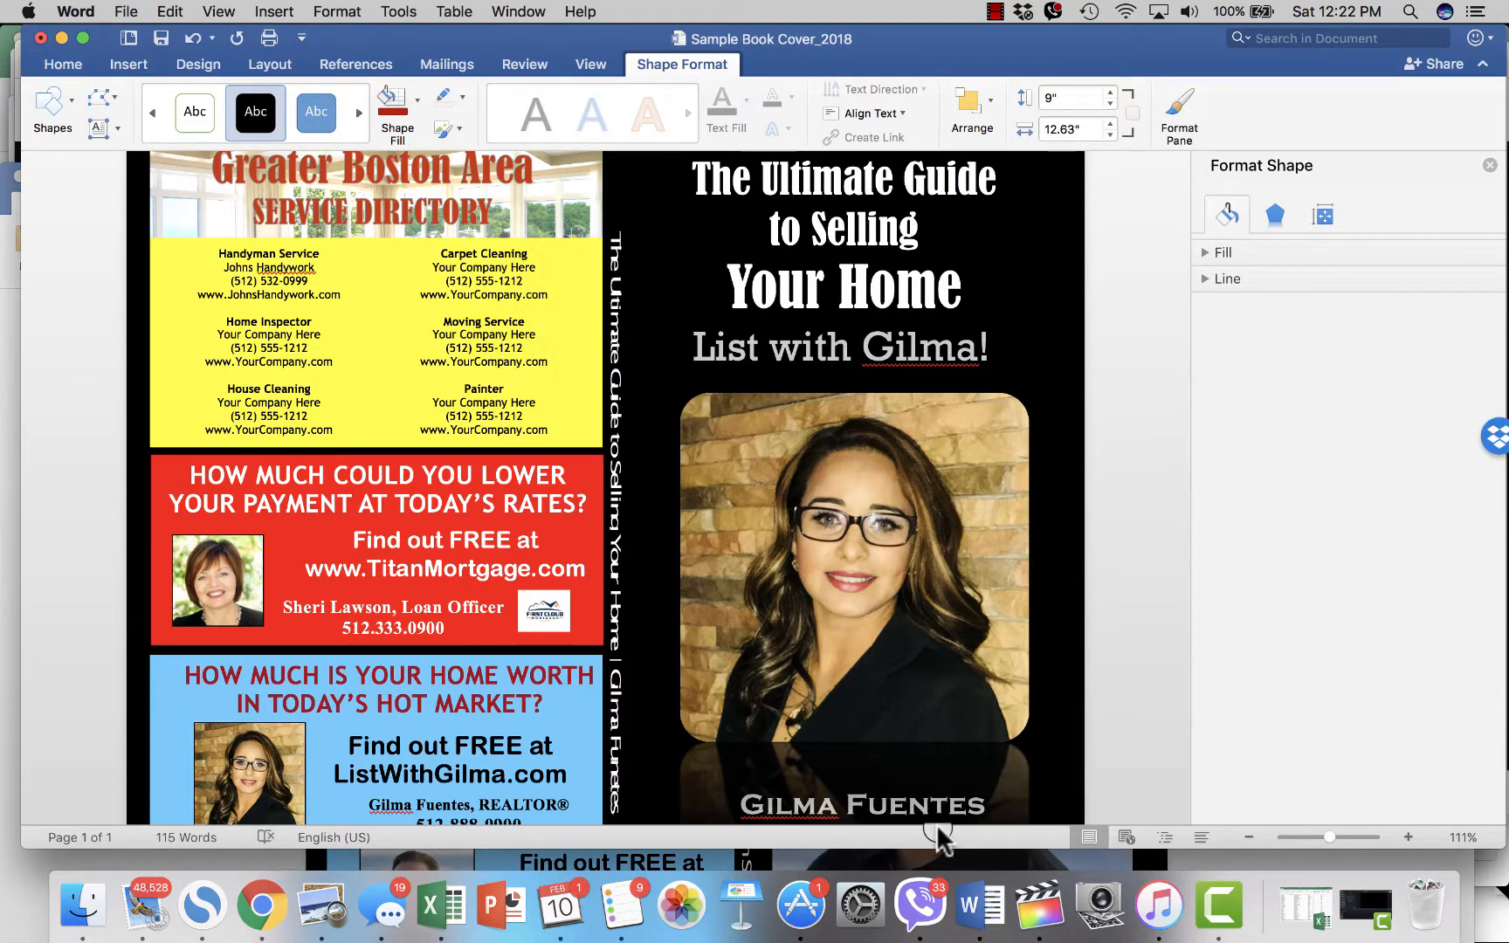
pyautogui.scroll(2, 453, 815)
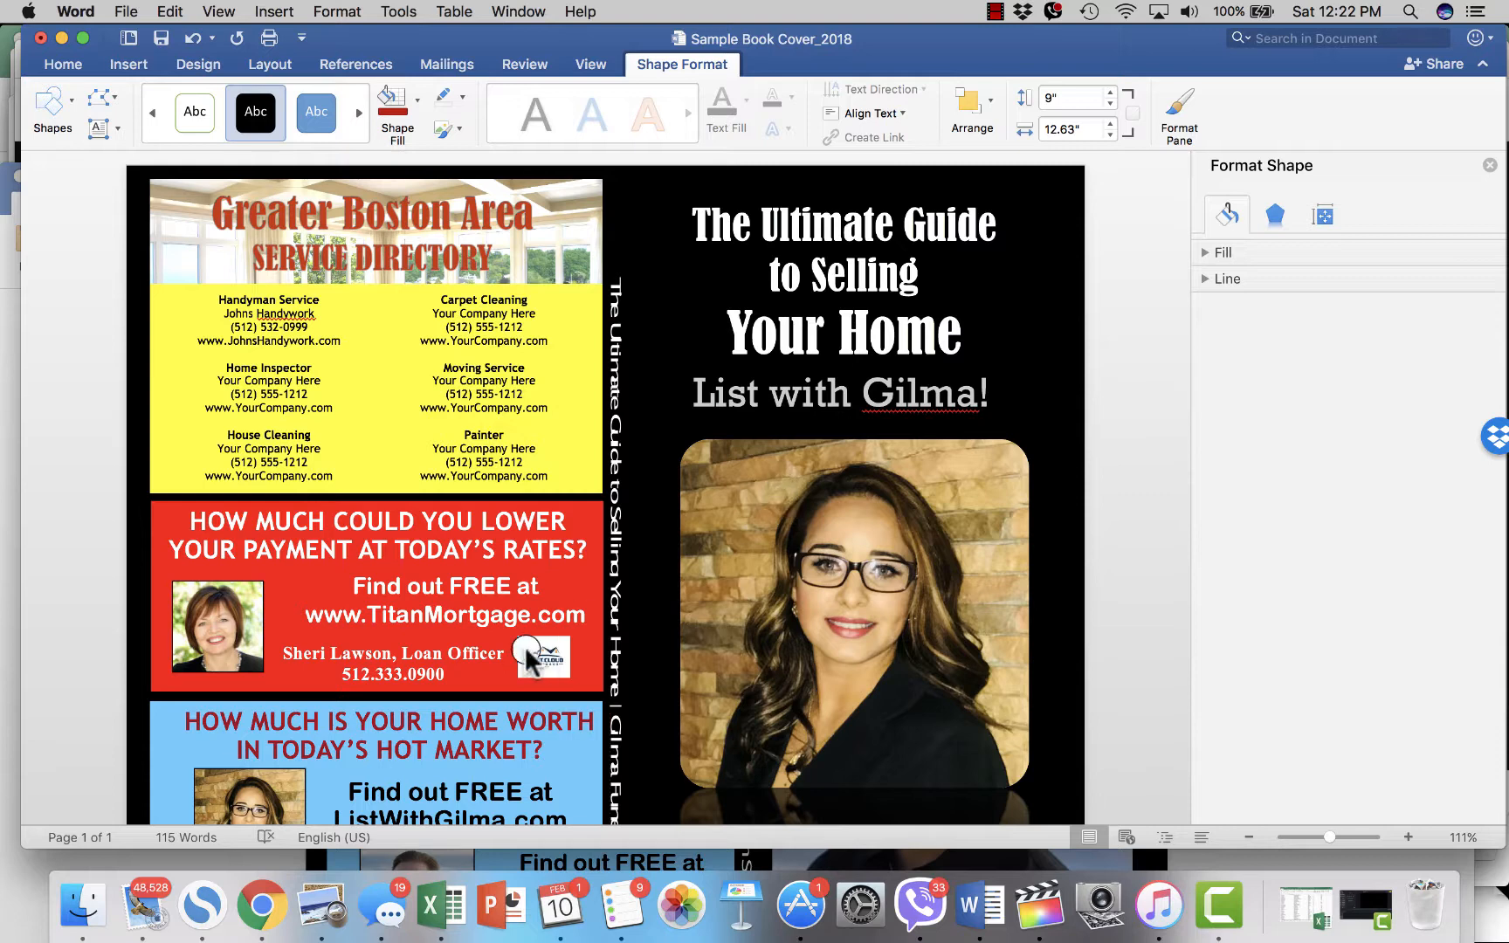
pyautogui.click(154, 511)
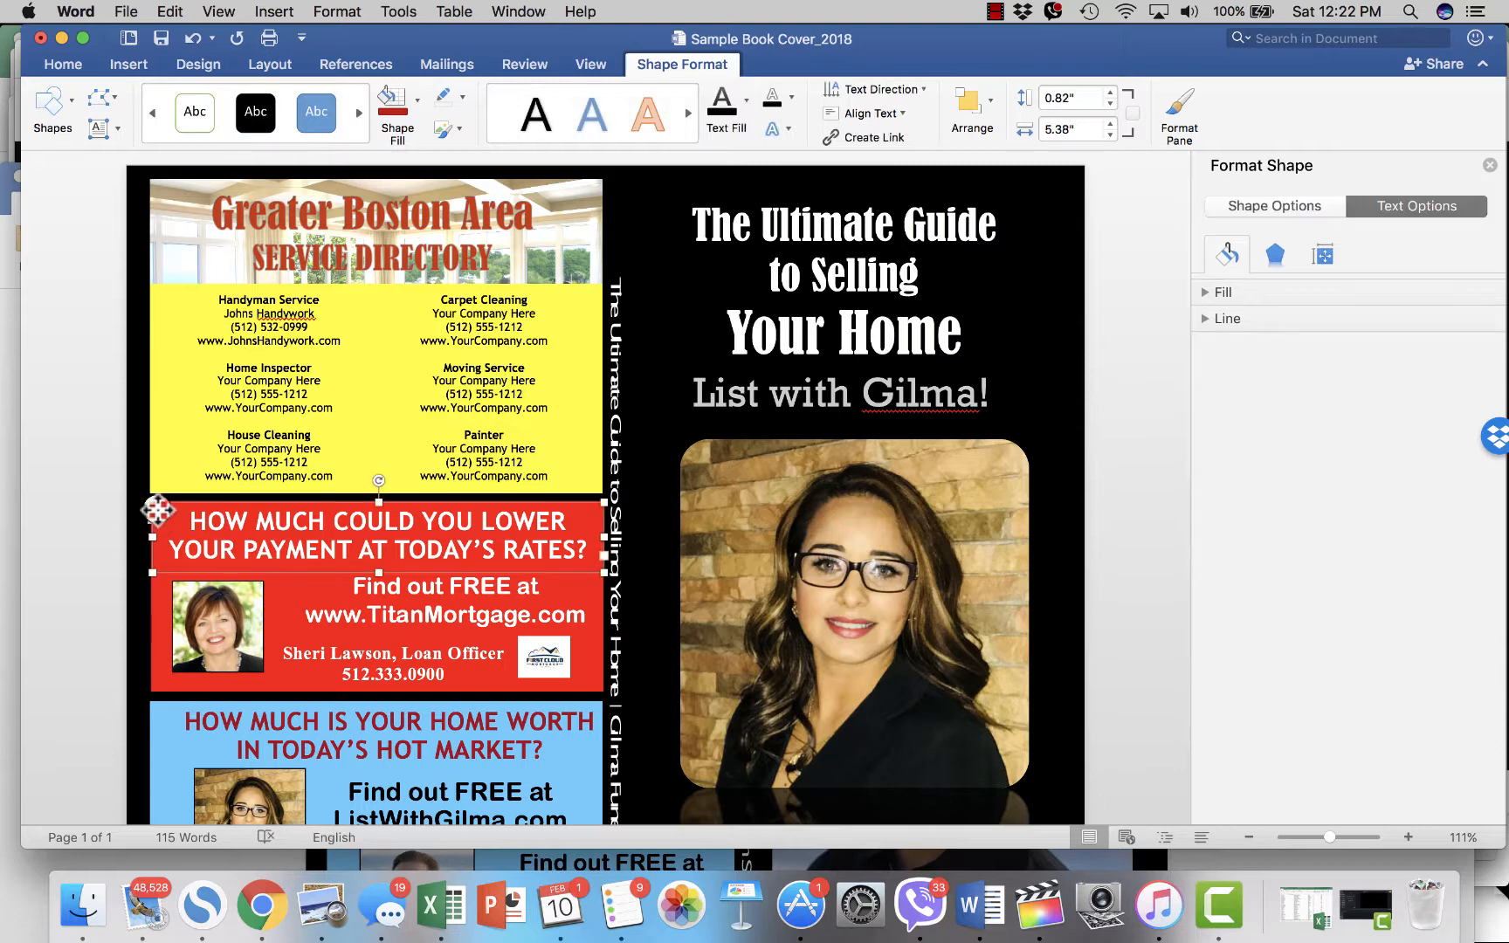
pyautogui.click(154, 595)
pyautogui.moveTo(156, 594); pyautogui.dragTo(155, 583)
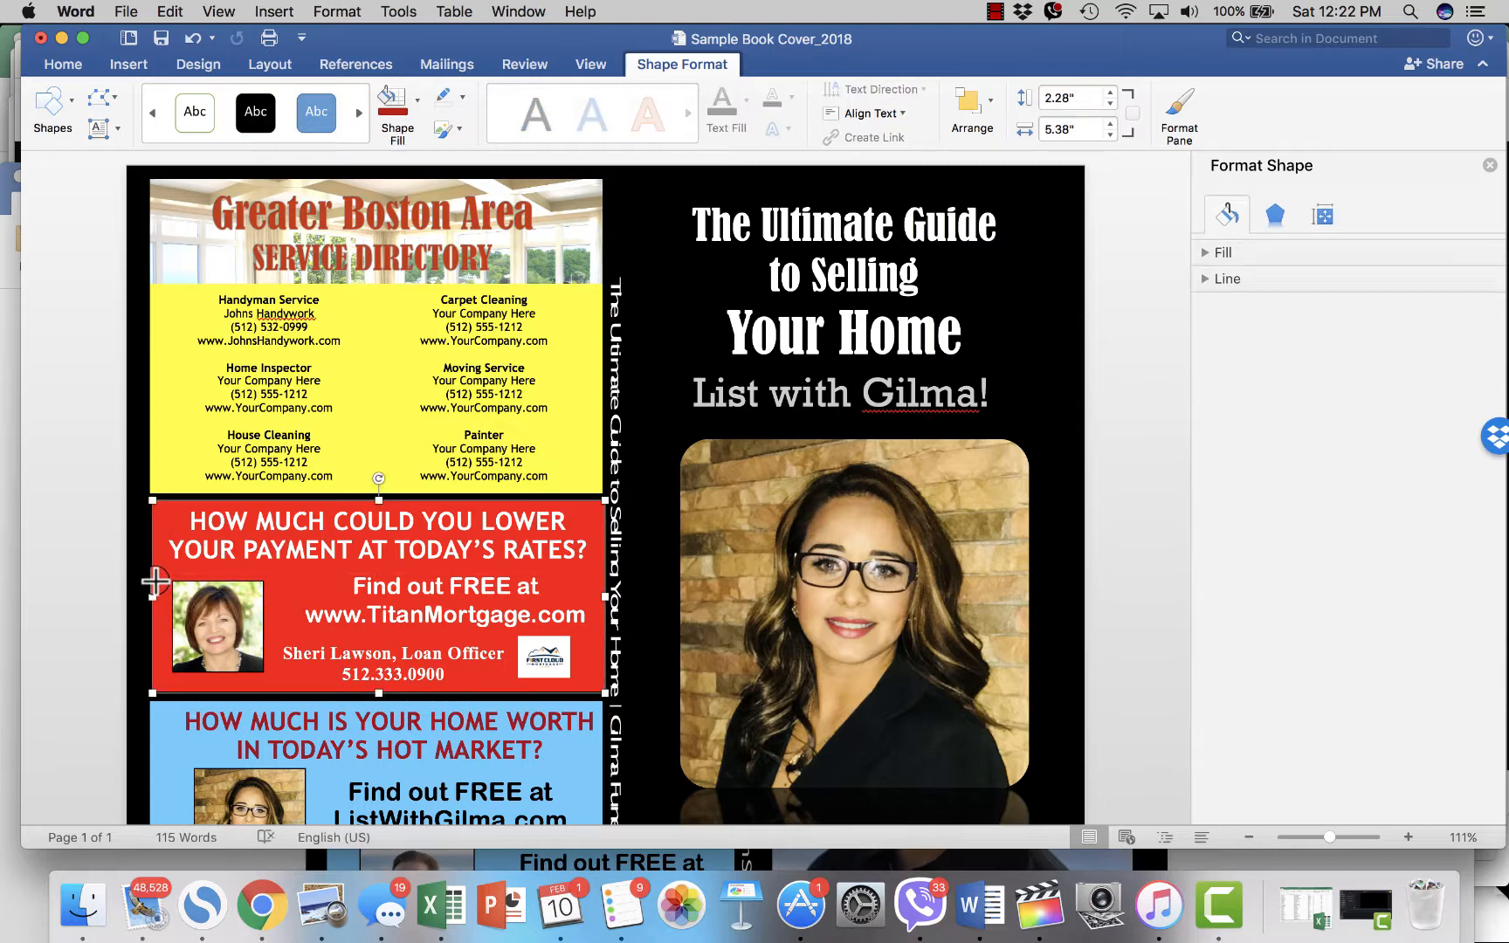
pyautogui.press('super+z')
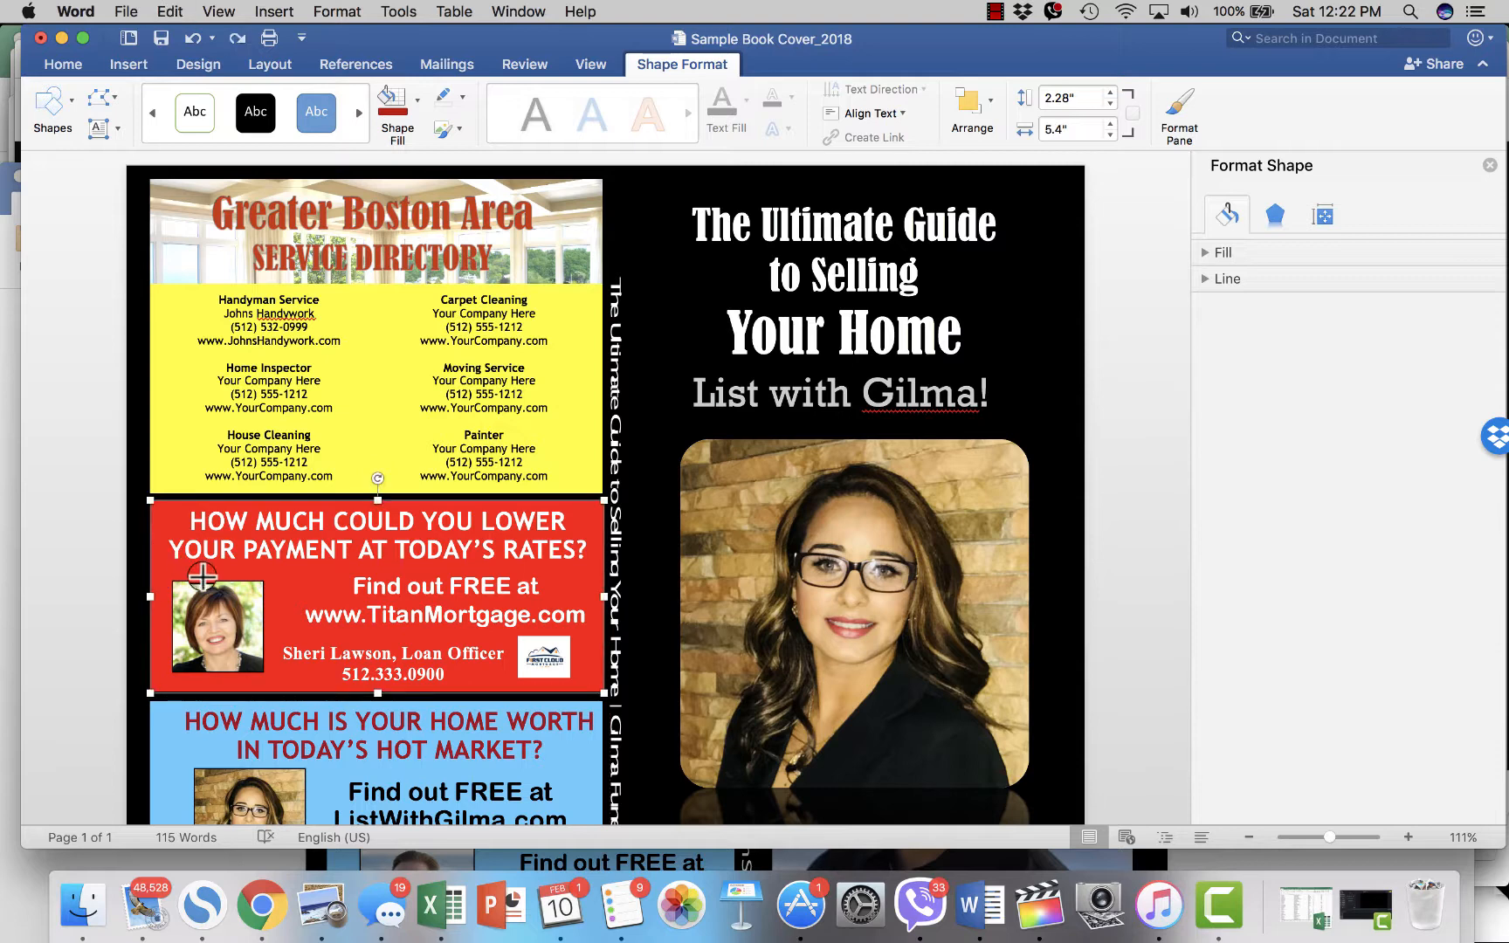
pyautogui.click(75, 561)
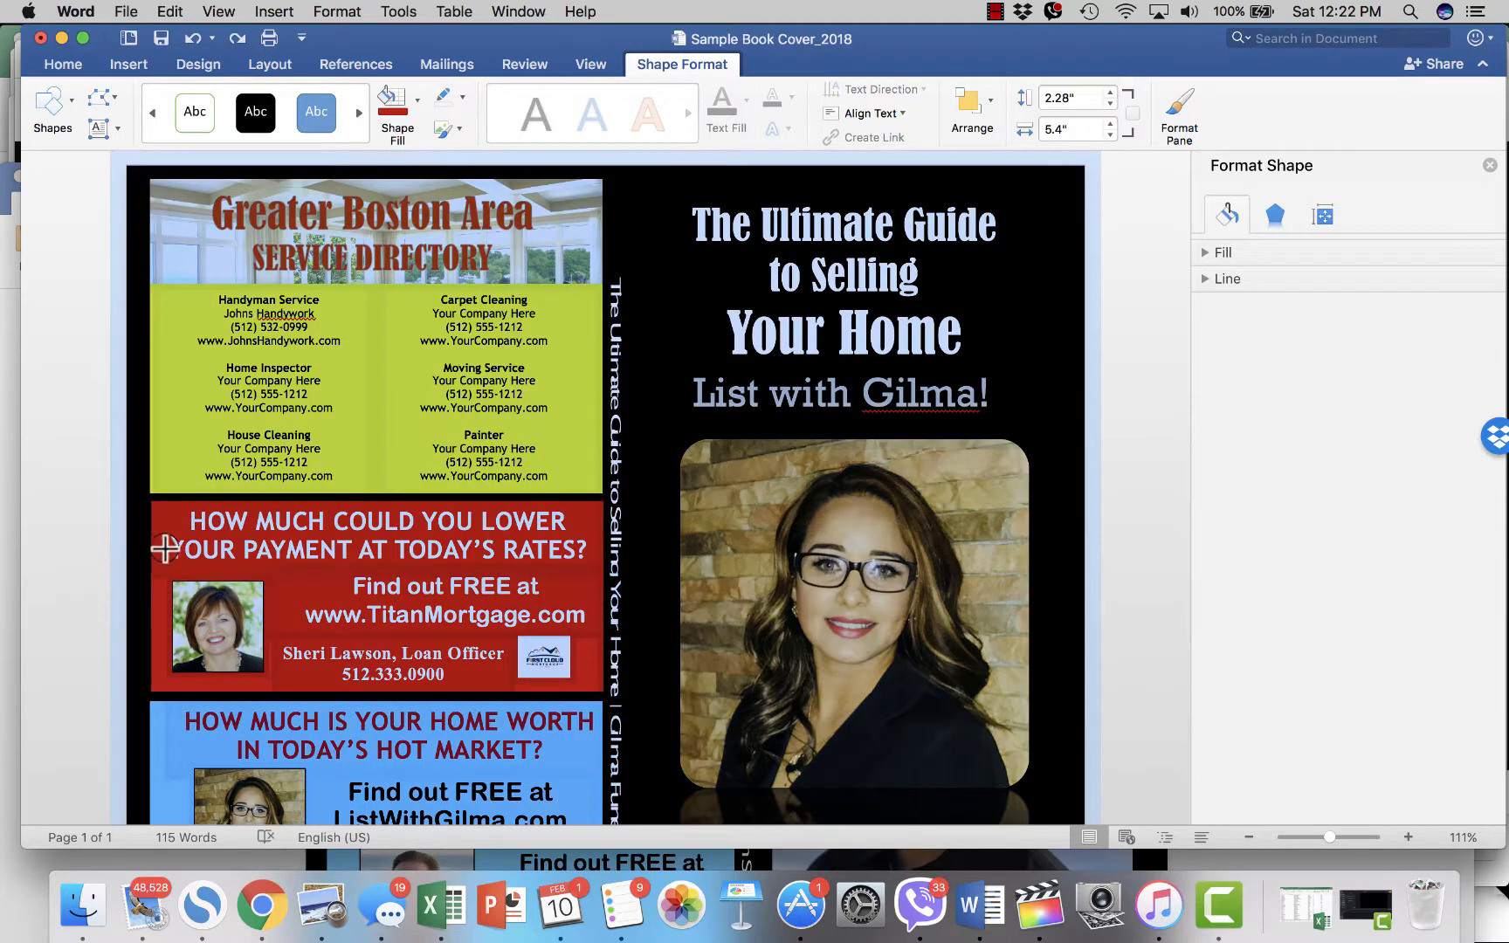
pyautogui.click(164, 548)
pyautogui.click(160, 529)
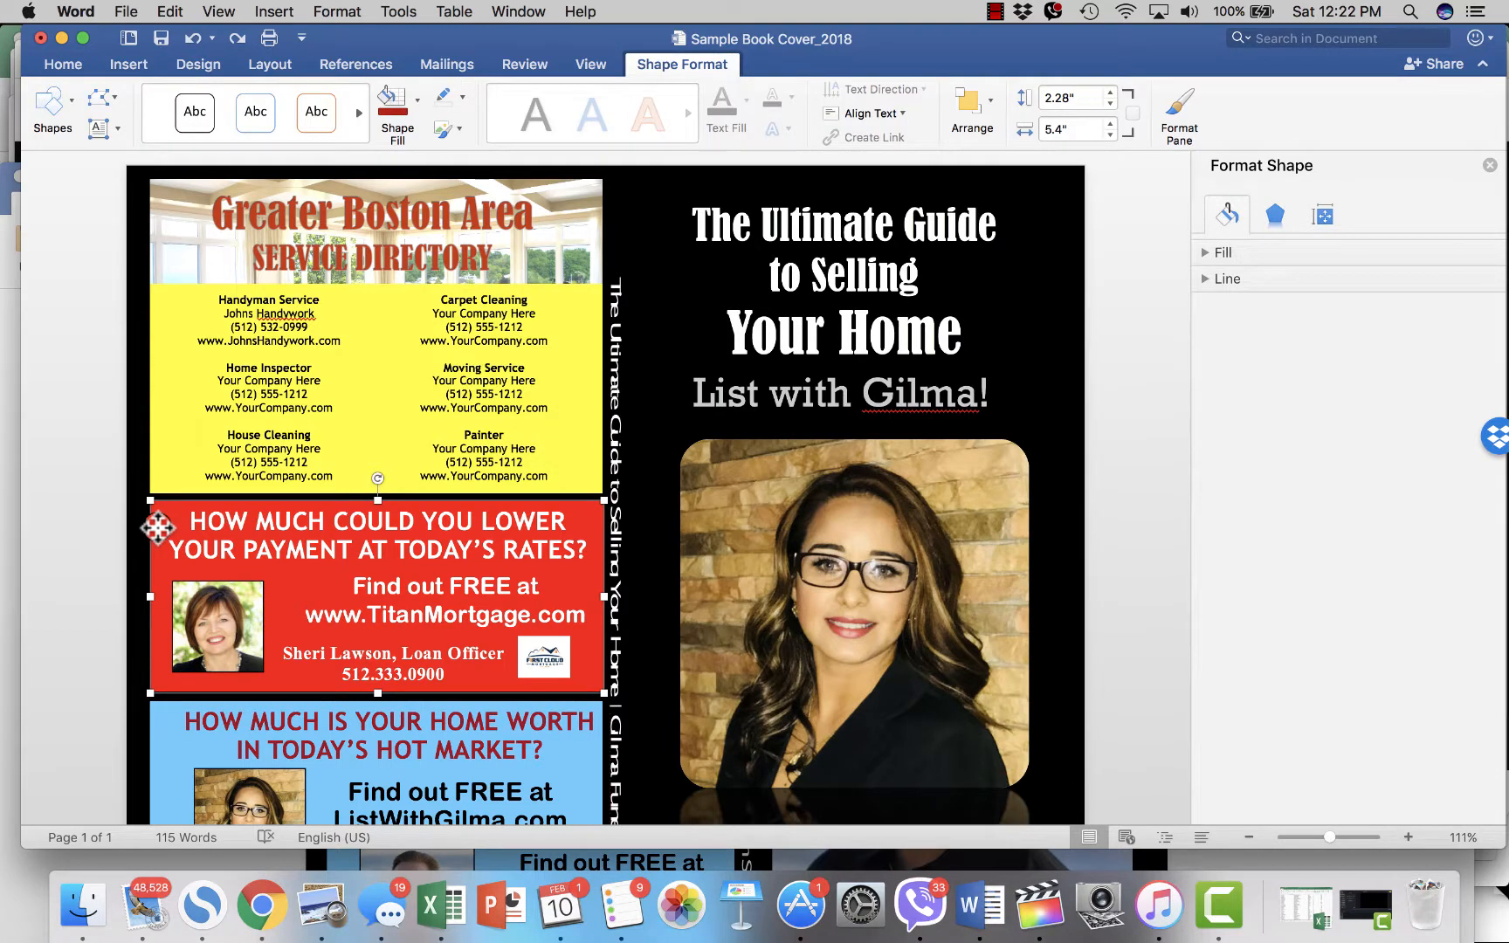
pyautogui.click(157, 527)
pyautogui.moveTo(157, 527); pyautogui.dragTo(171, 545)
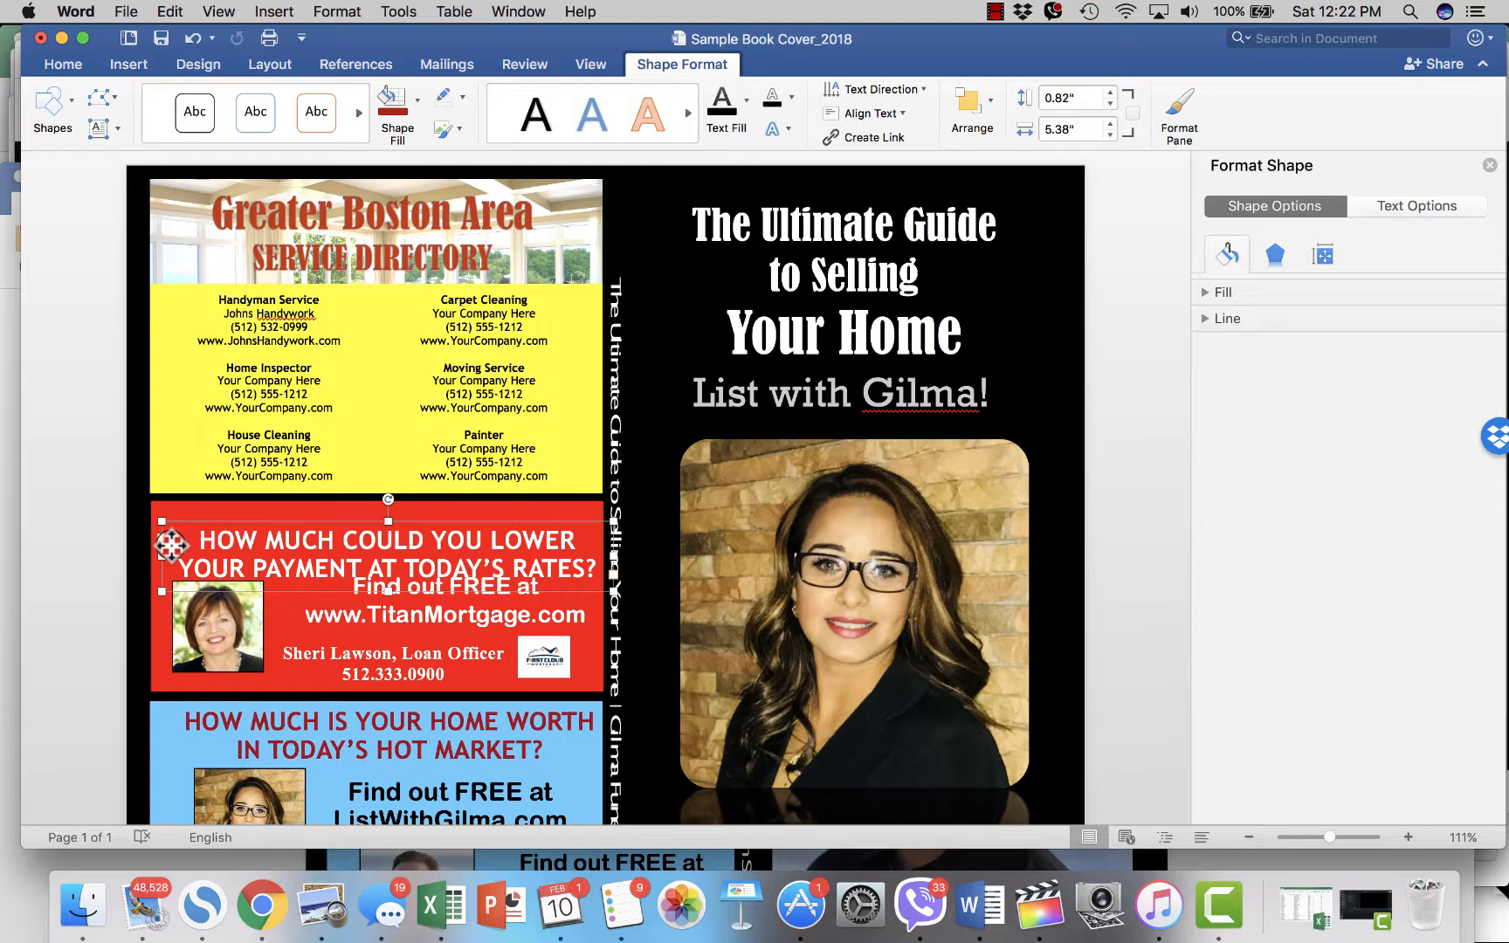
pyautogui.press('super+z')
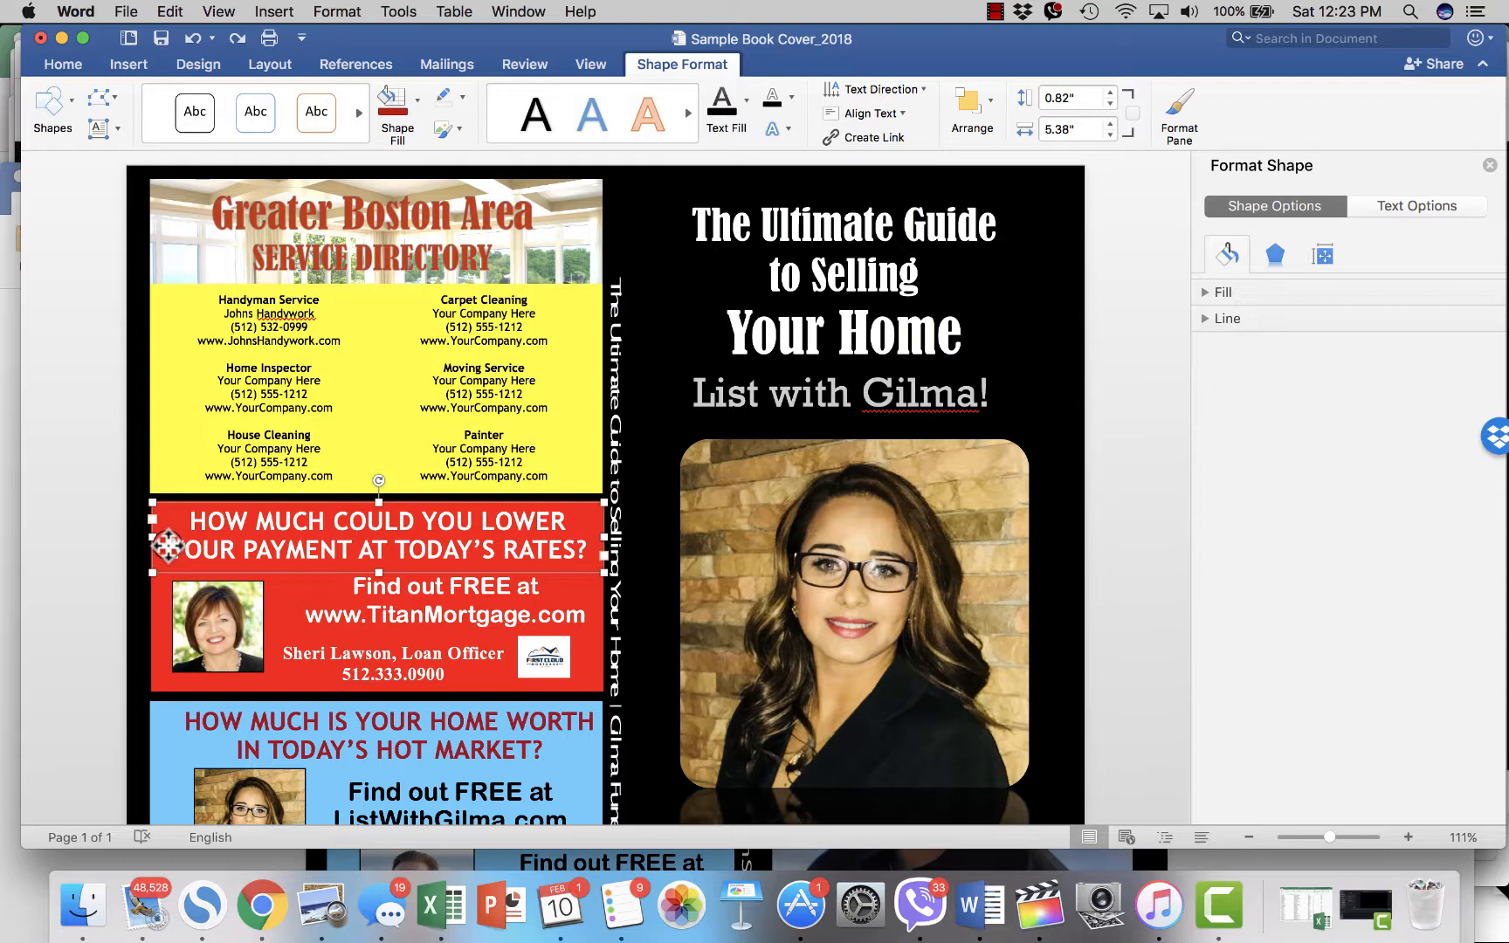
pyautogui.click(235, 35)
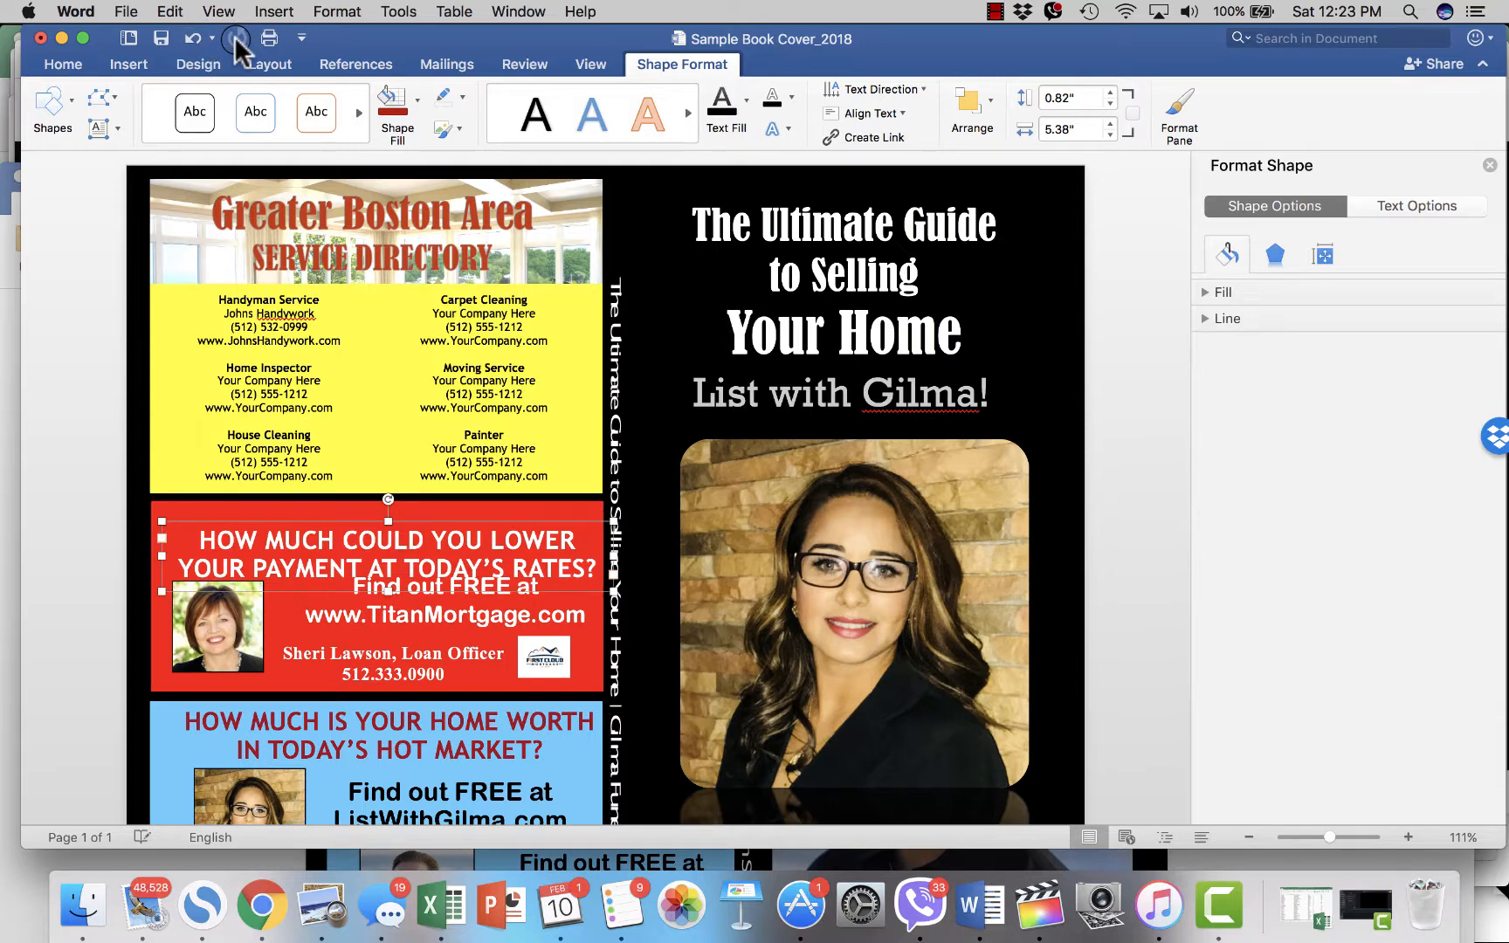
pyautogui.click(191, 35)
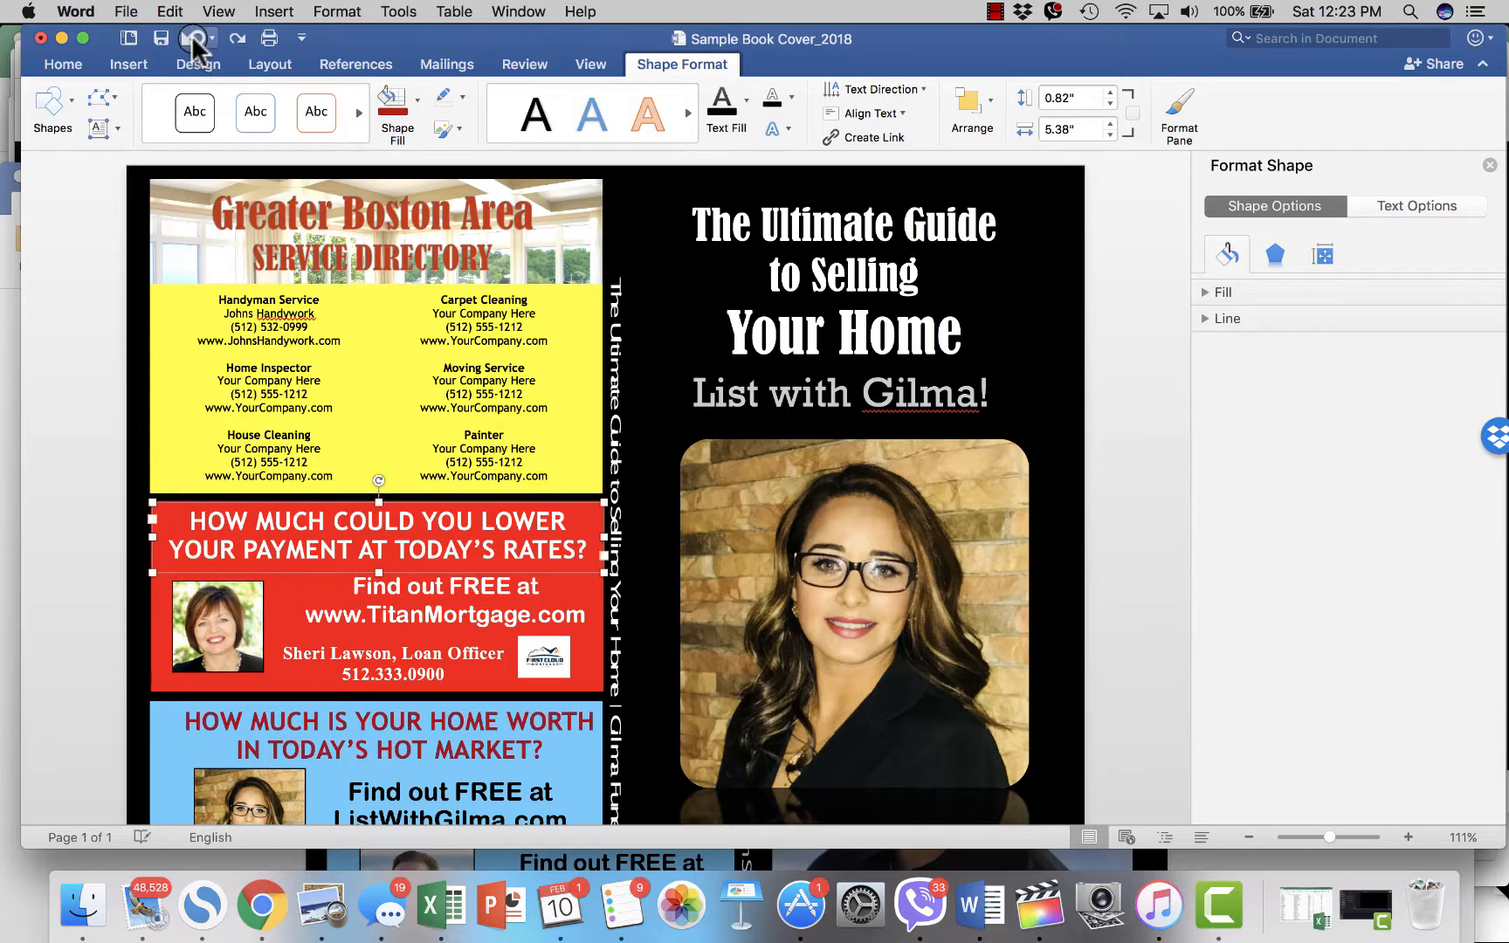
pyautogui.moveTo(300, 348); pyautogui.dragTo(481, 432)
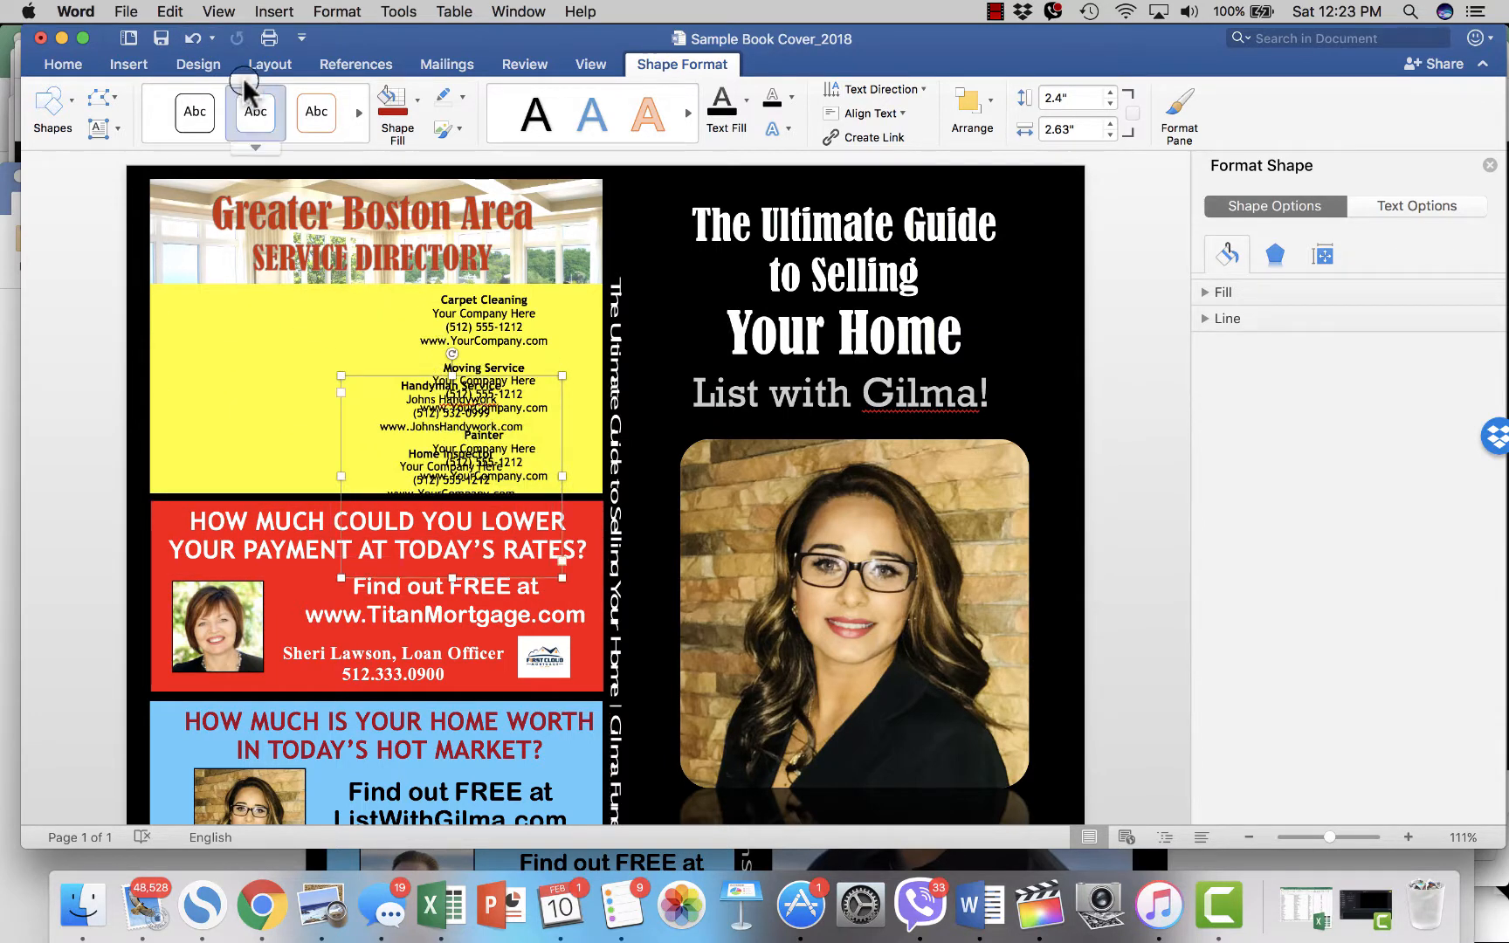
pyautogui.click(196, 41)
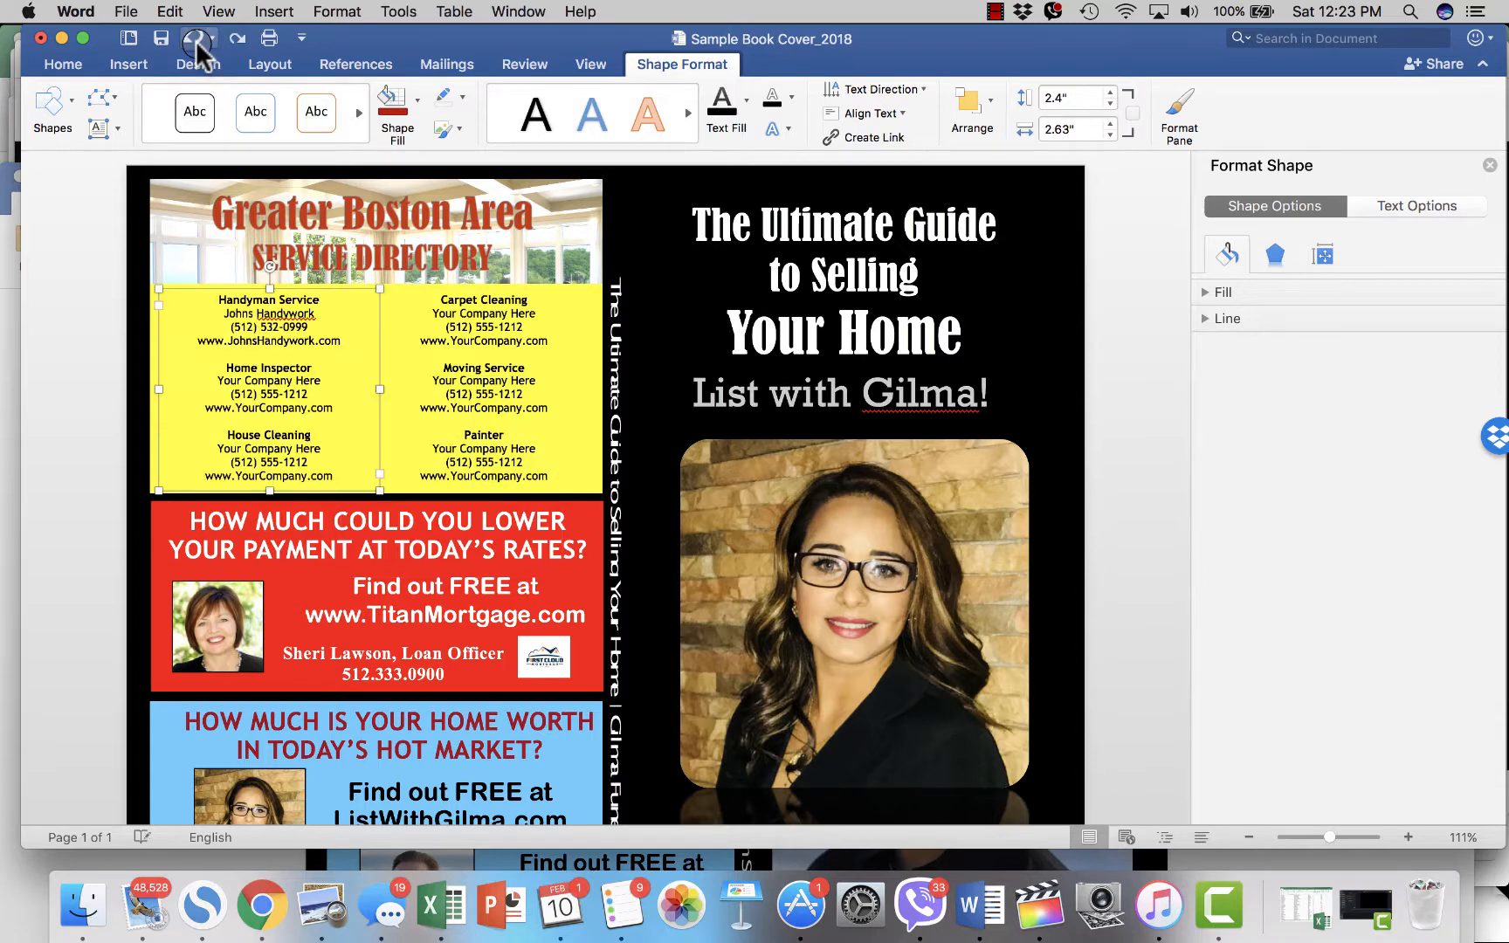
pyautogui.click(81, 235)
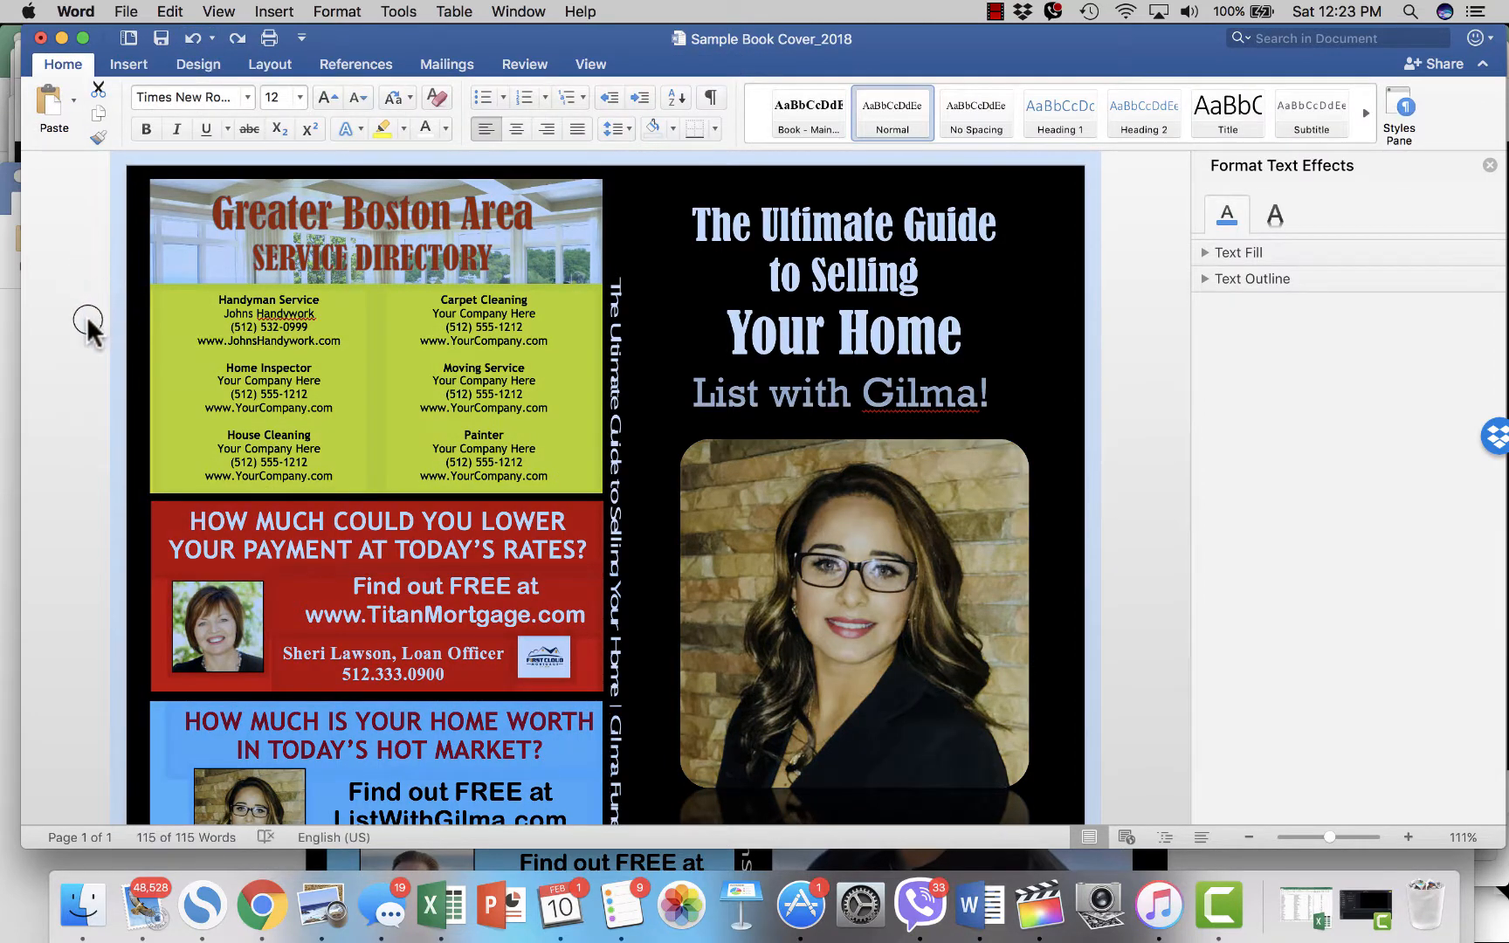
pyautogui.click(373, 381)
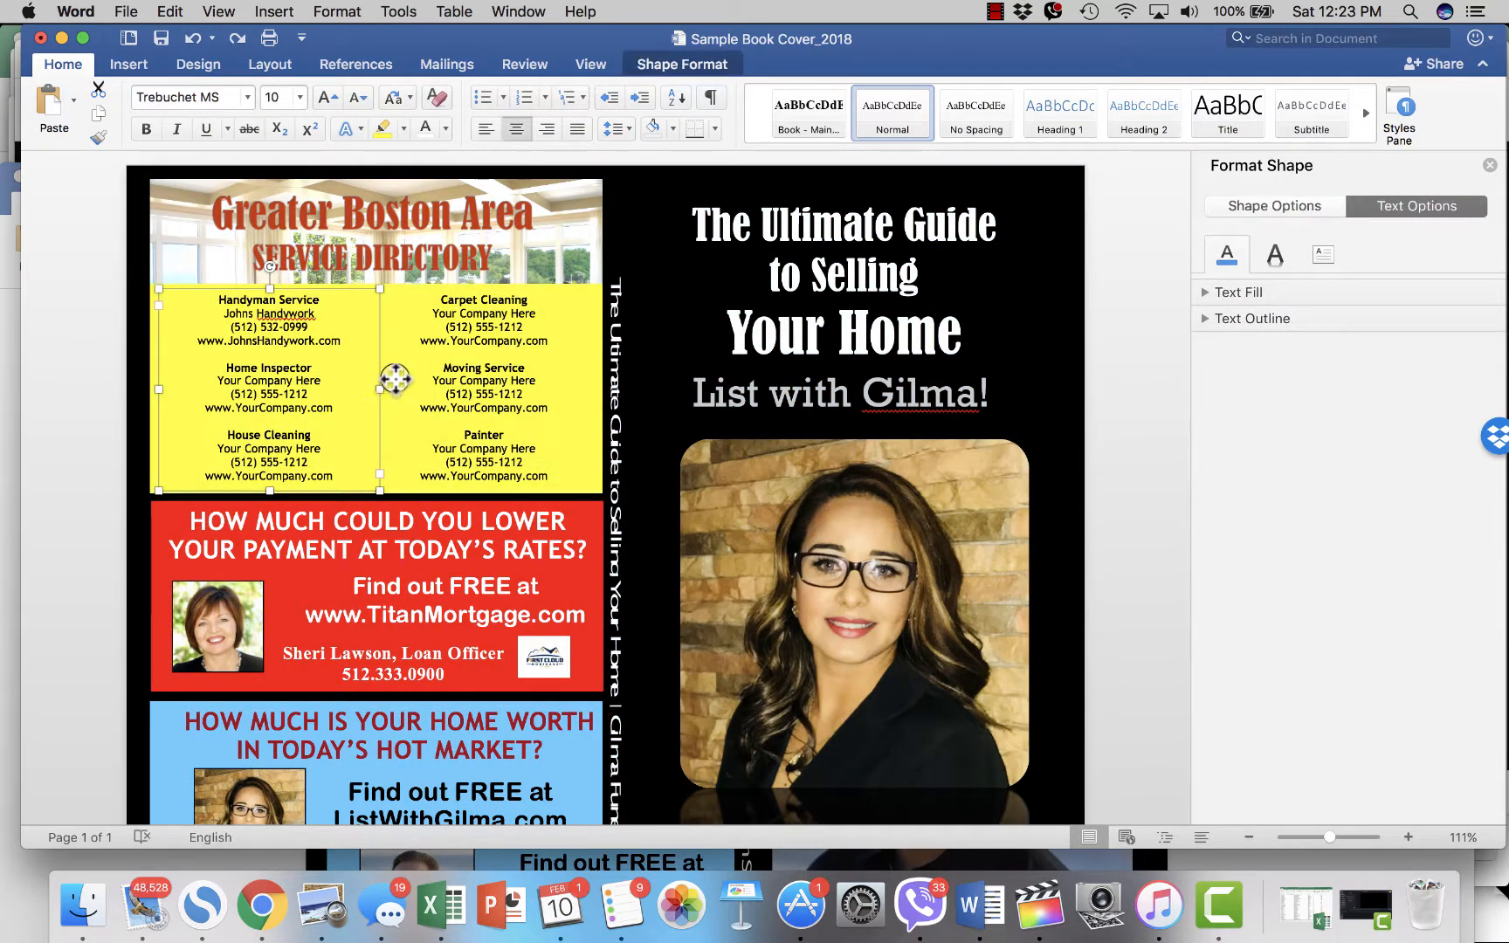
pyautogui.click(213, 37)
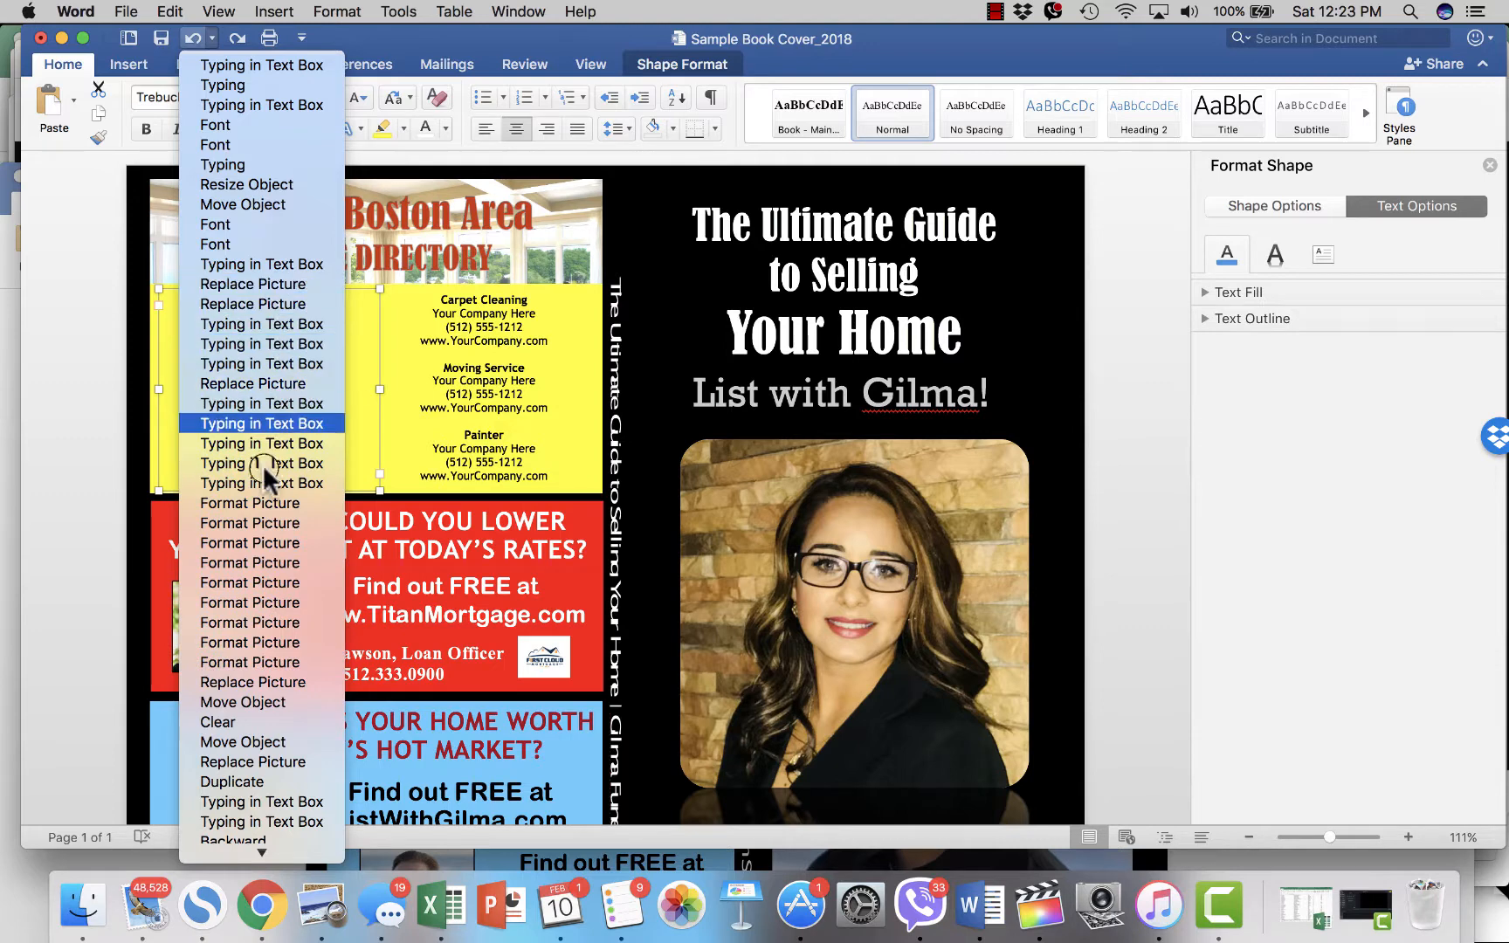
pyautogui.click(260, 701)
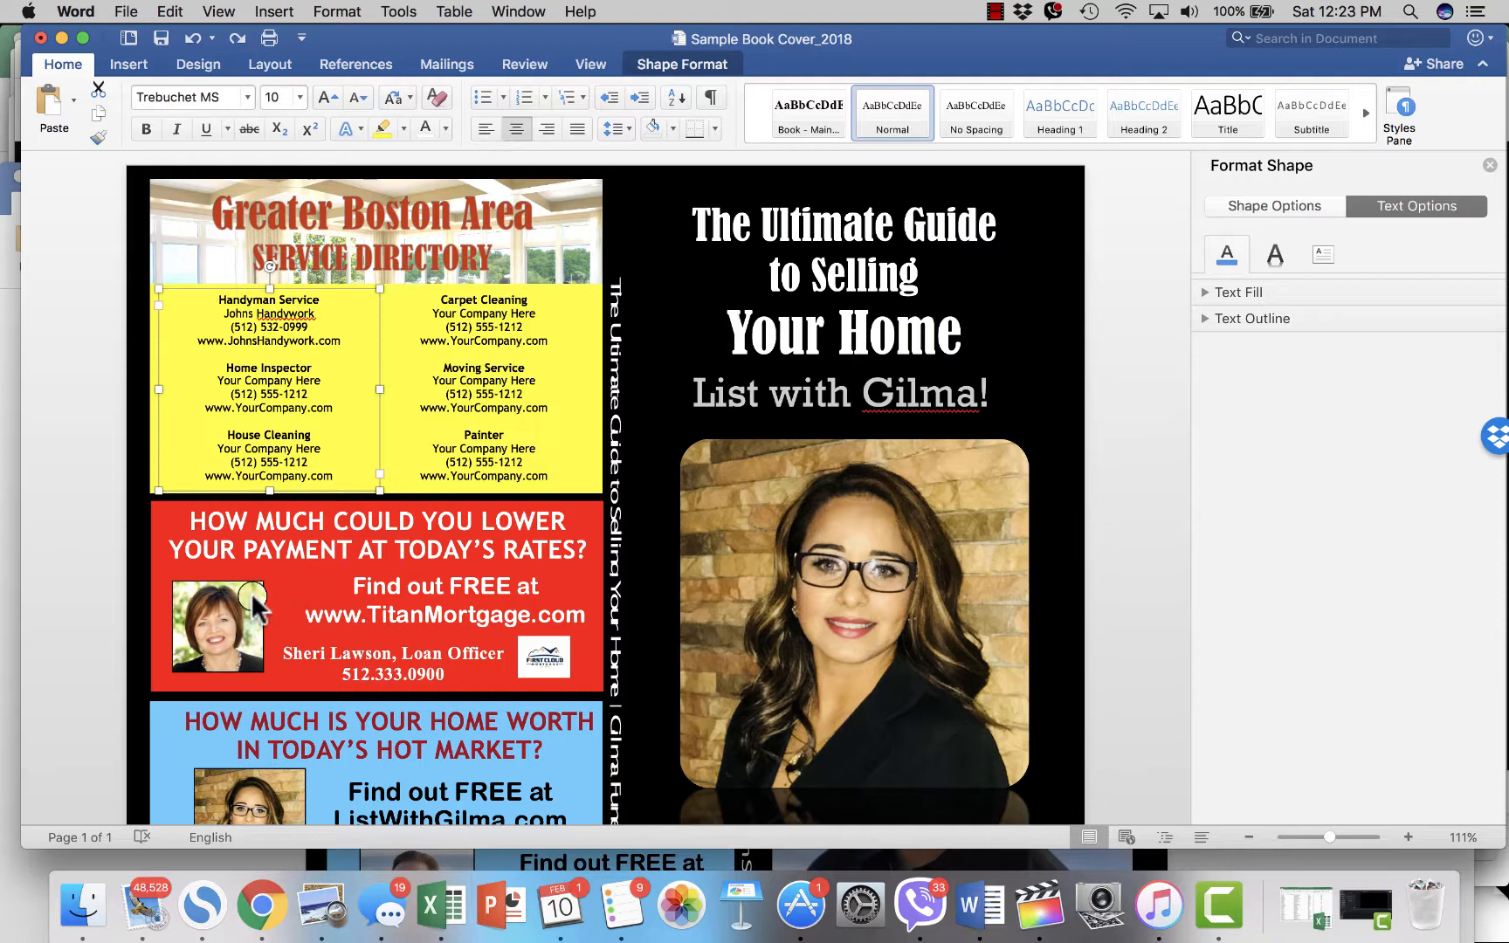
pyautogui.click(155, 517)
pyautogui.click(151, 587)
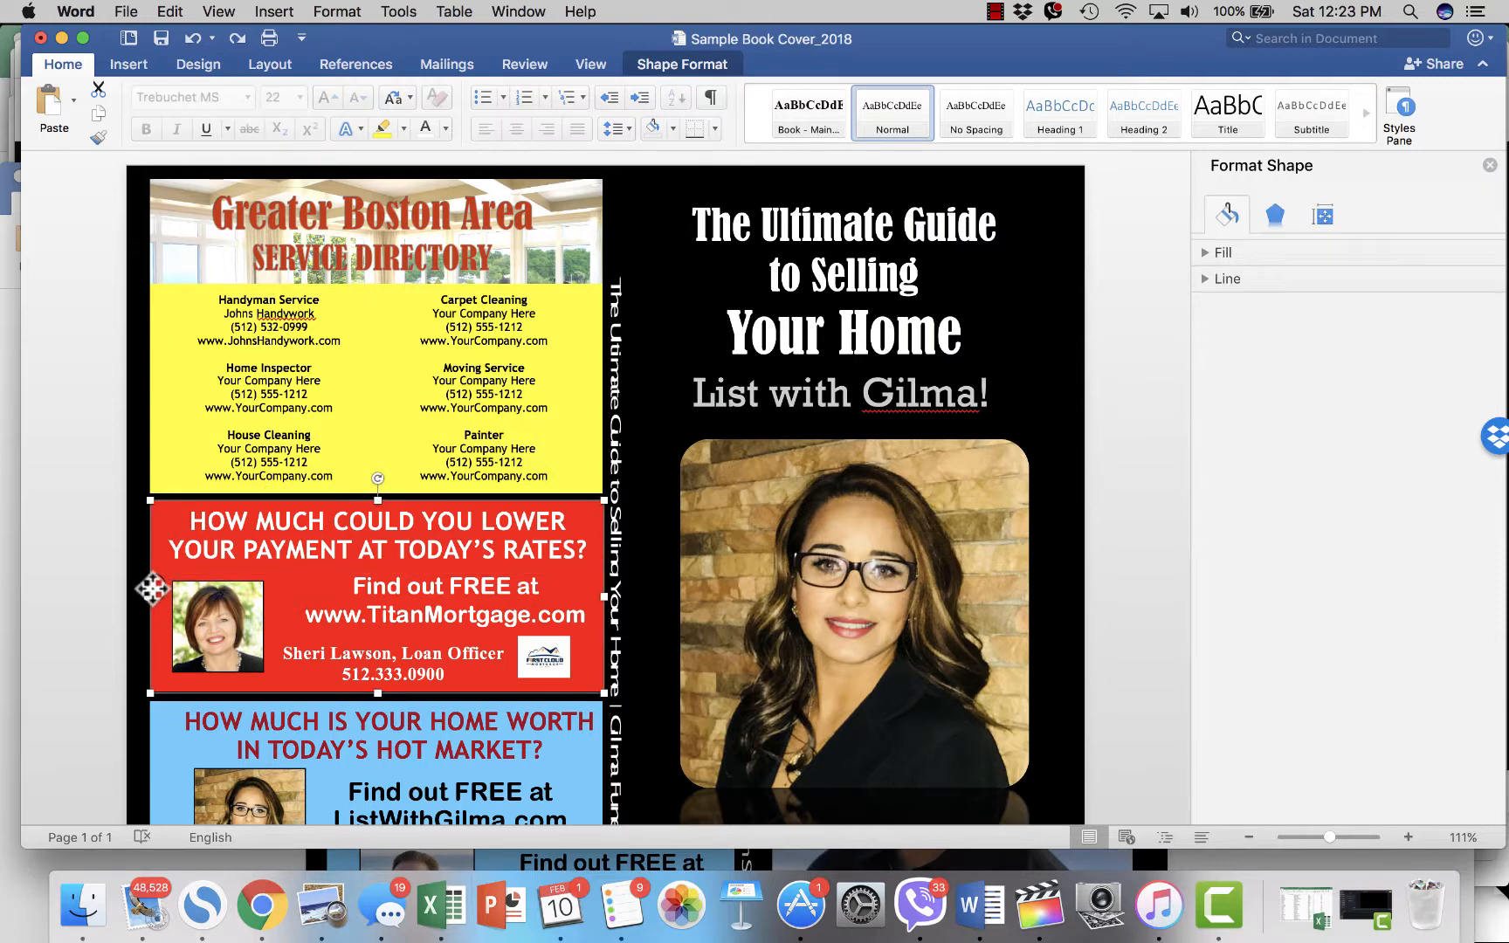
pyautogui.moveTo(151, 583); pyautogui.dragTo(149, 465)
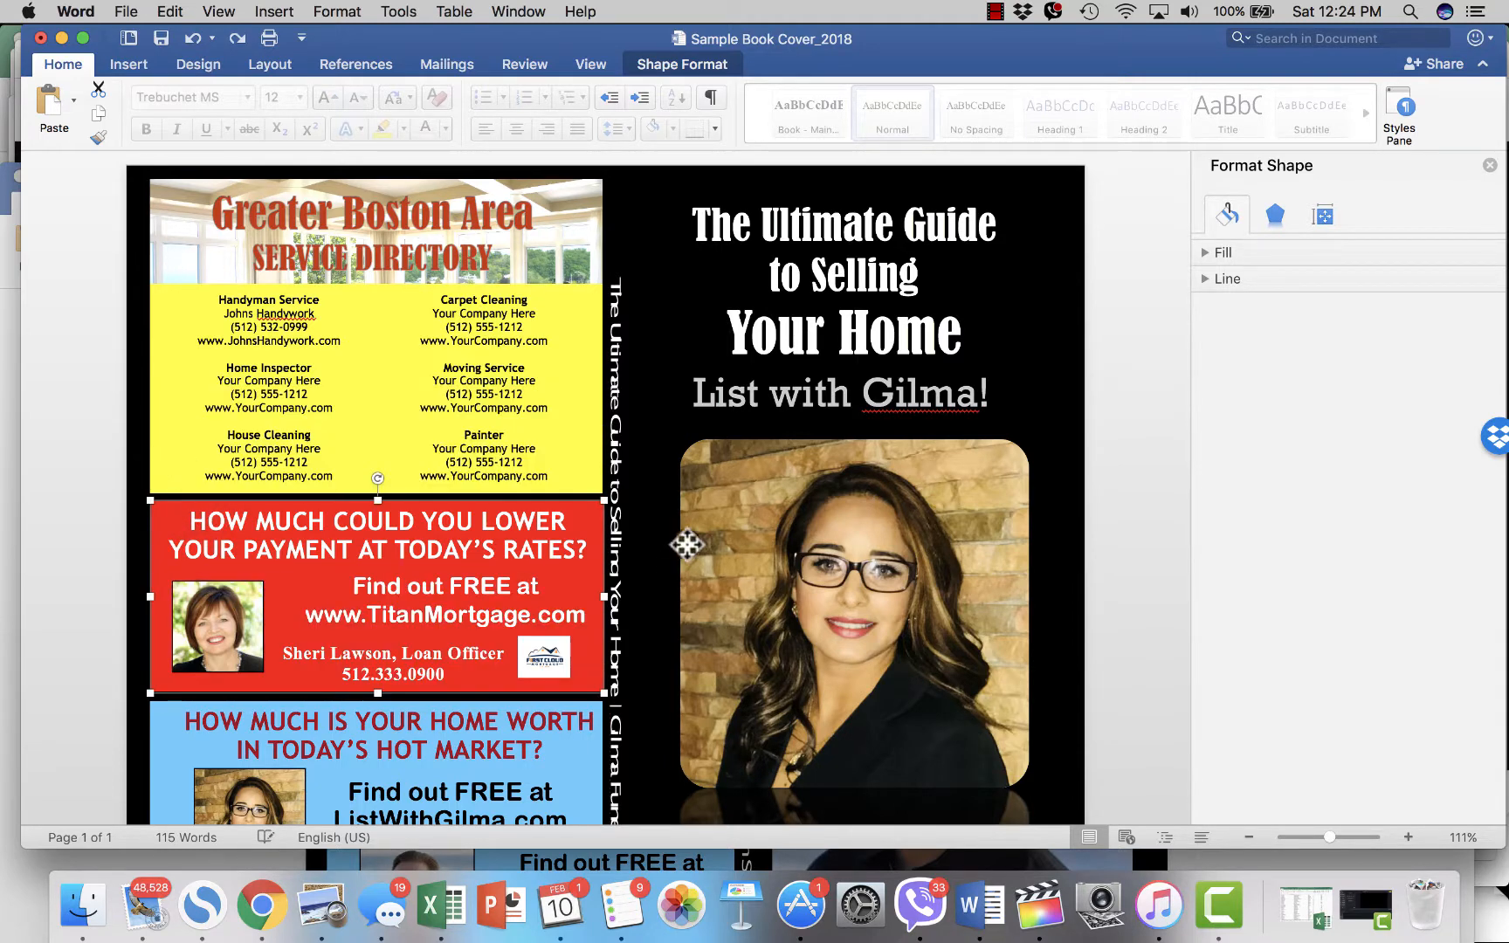
pyautogui.moveTo(686, 544); pyautogui.dragTo(748, 489)
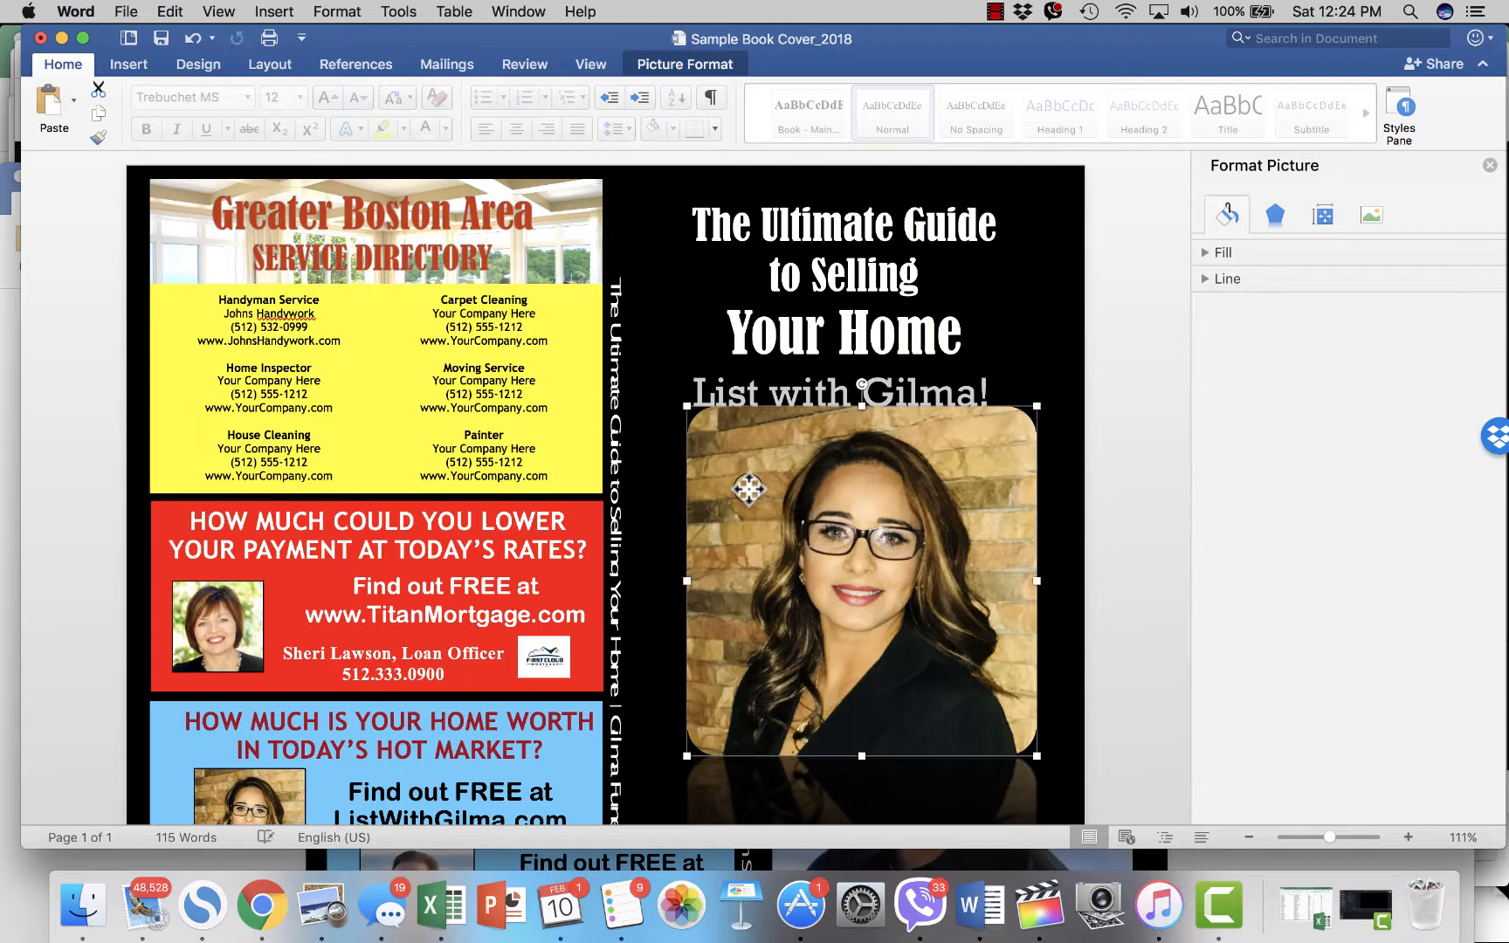
pyautogui.press('super+z')
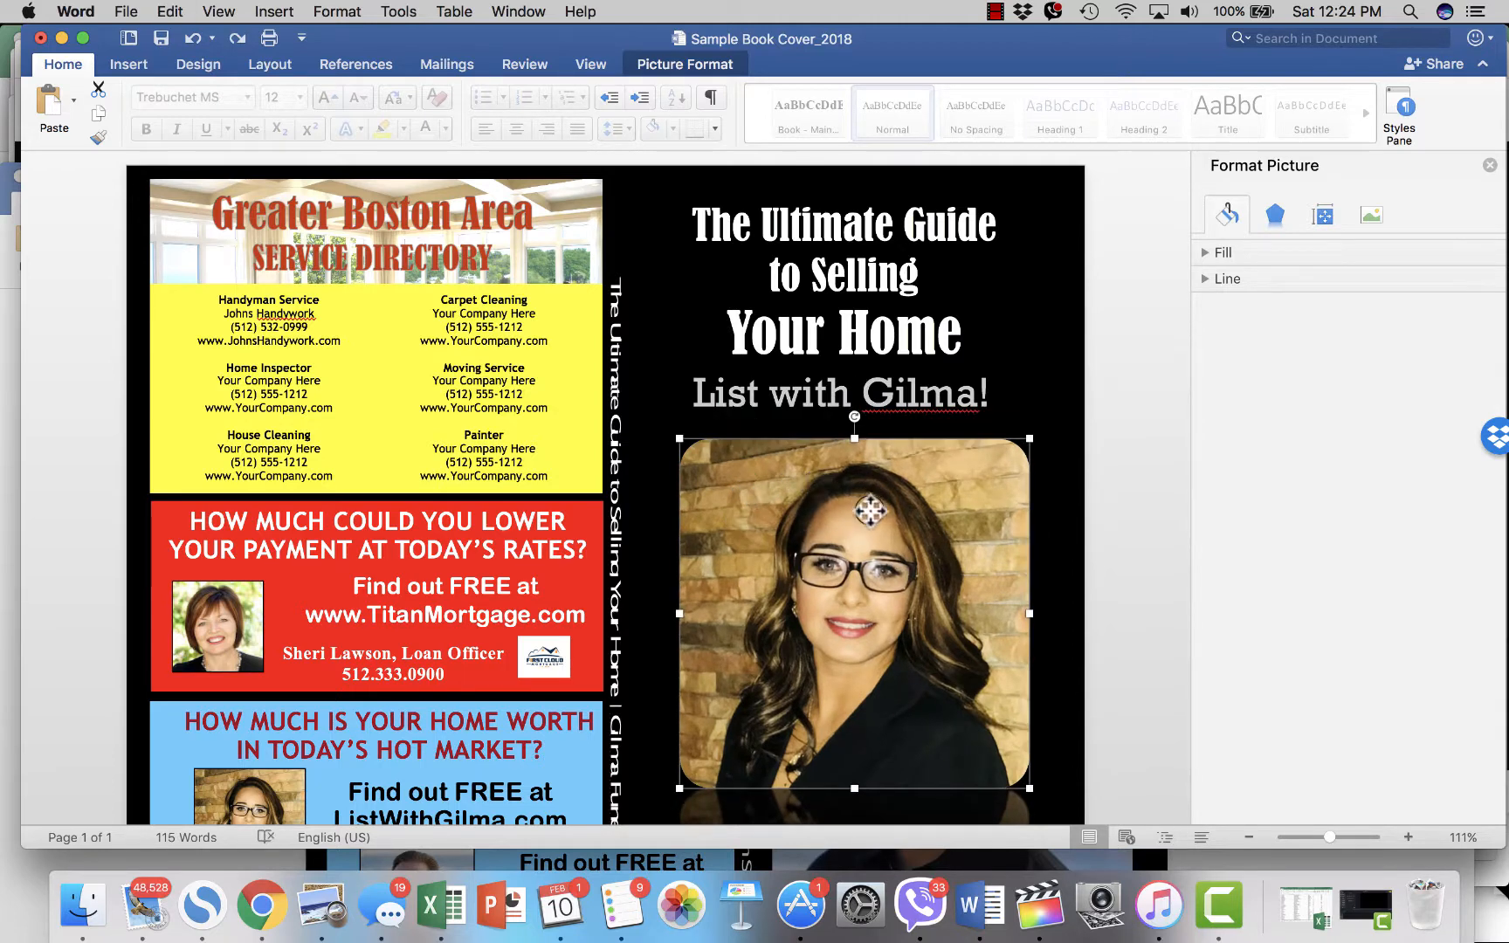
pyautogui.moveTo(859, 548)
pyautogui.mouseDown()
pyautogui.moveTo(872, 525)
pyautogui.moveTo(890, 532)
pyautogui.moveTo(870, 551)
pyautogui.mouseUp()
pyautogui.moveTo(852, 528)
pyautogui.mouseDown()
pyautogui.moveTo(822, 534)
pyautogui.moveTo(860, 559)
pyautogui.moveTo(869, 534)
pyautogui.moveTo(833, 534)
pyautogui.moveTo(862, 534)
pyautogui.moveTo(825, 505)
pyautogui.moveTo(859, 431)
pyautogui.moveTo(881, 495)
pyautogui.moveTo(869, 501)
pyautogui.moveTo(790, 384)
pyautogui.moveTo(720, 471)
pyautogui.moveTo(744, 570)
pyautogui.moveTo(843, 491)
pyautogui.moveTo(867, 536)
pyautogui.moveTo(847, 532)
pyautogui.moveTo(865, 534)
pyautogui.moveTo(851, 603)
pyautogui.moveTo(853, 536)
pyautogui.mouseUp()
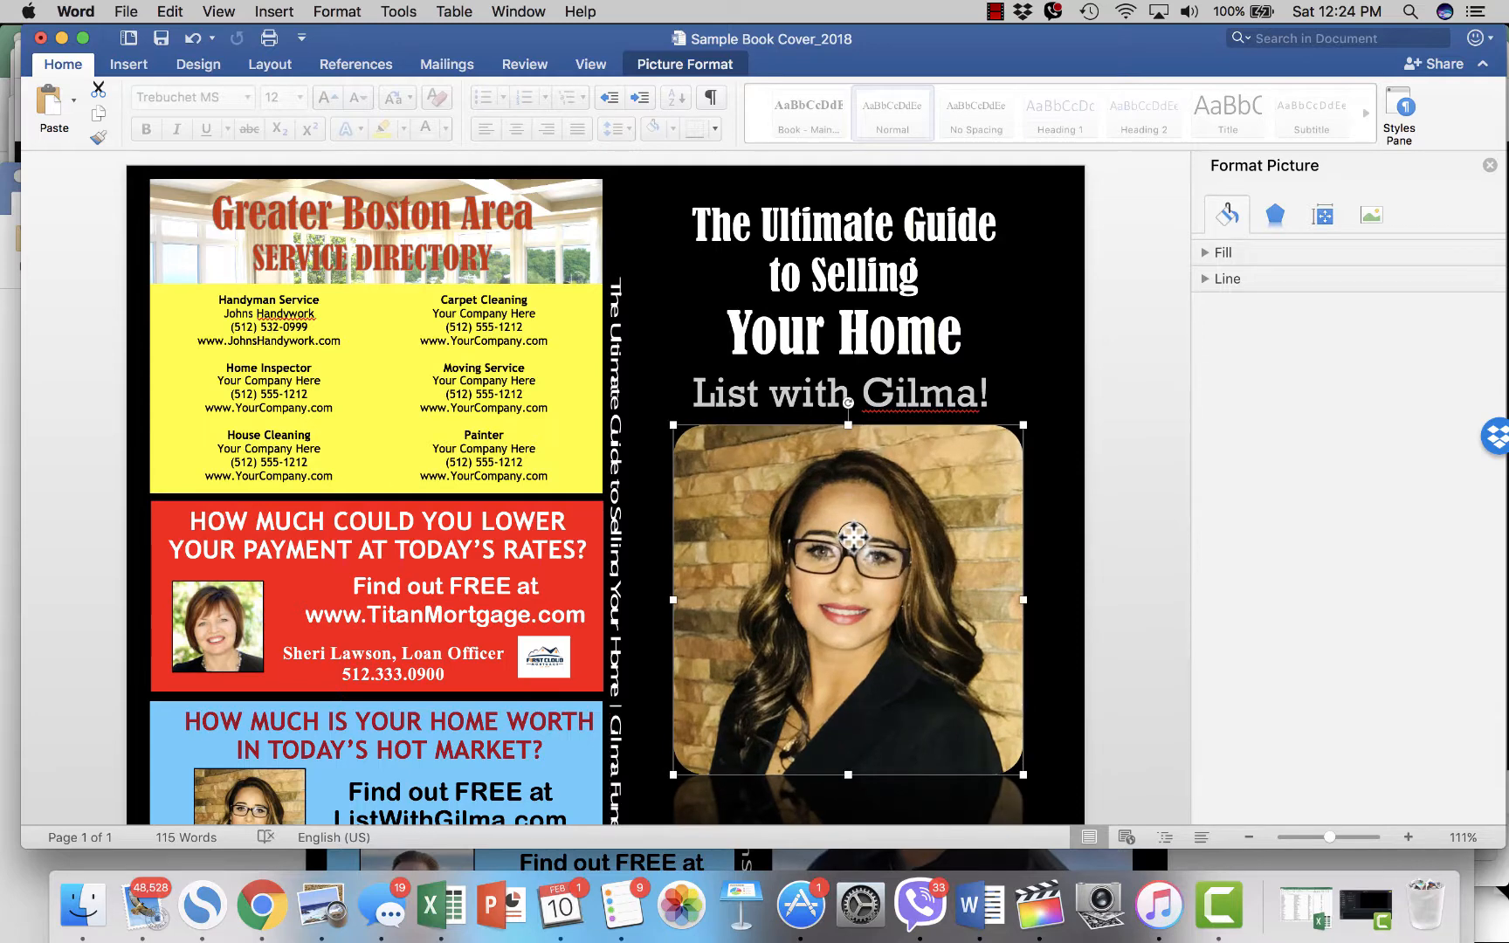
pyautogui.press('super+z')
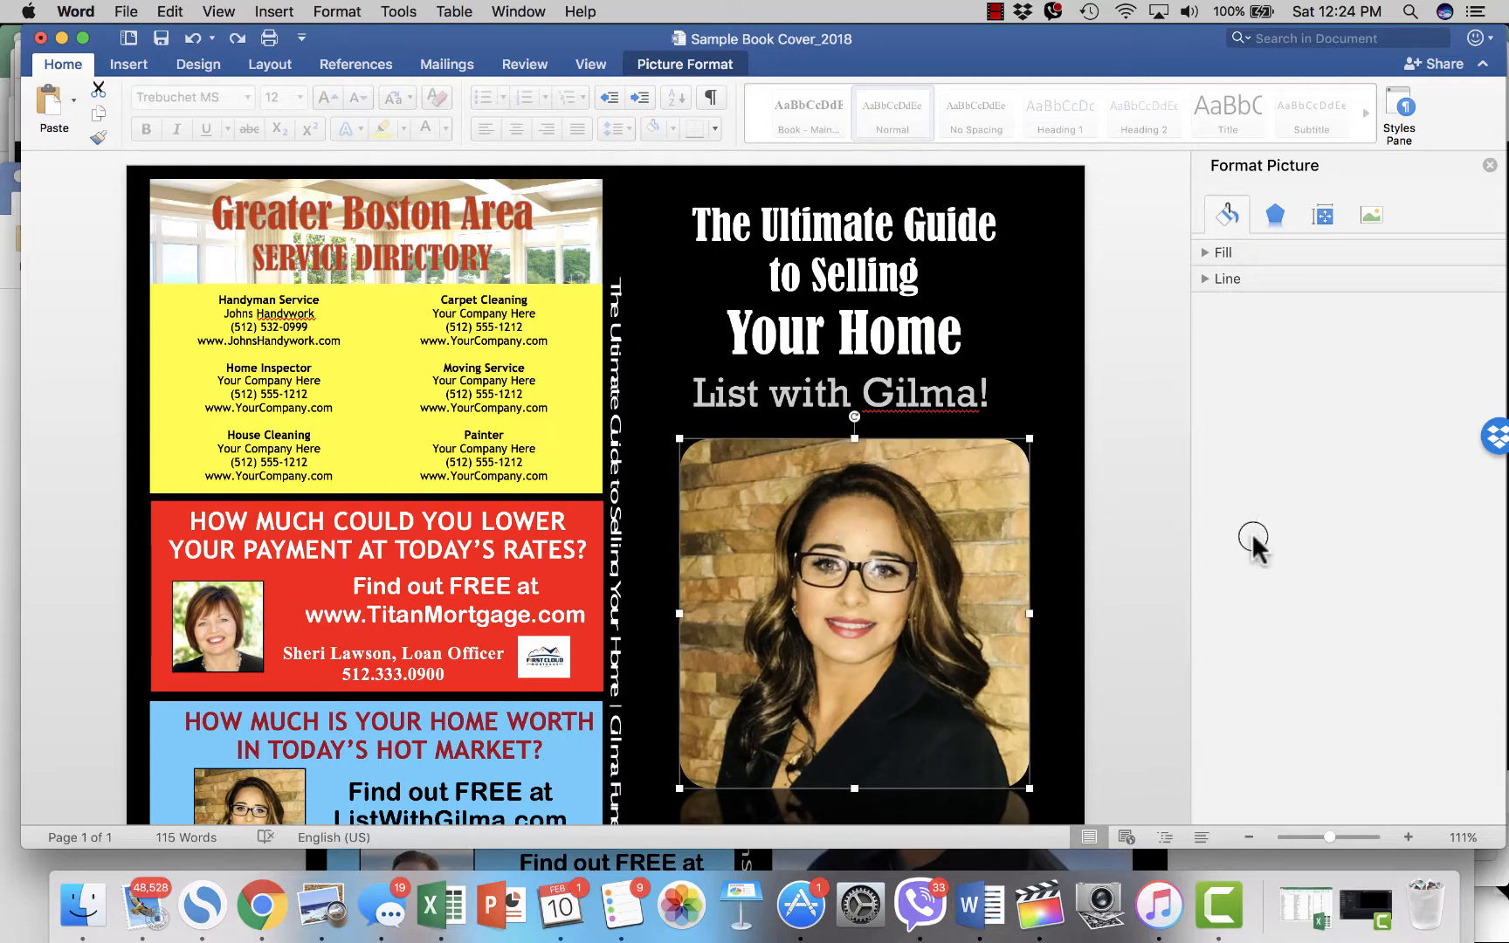